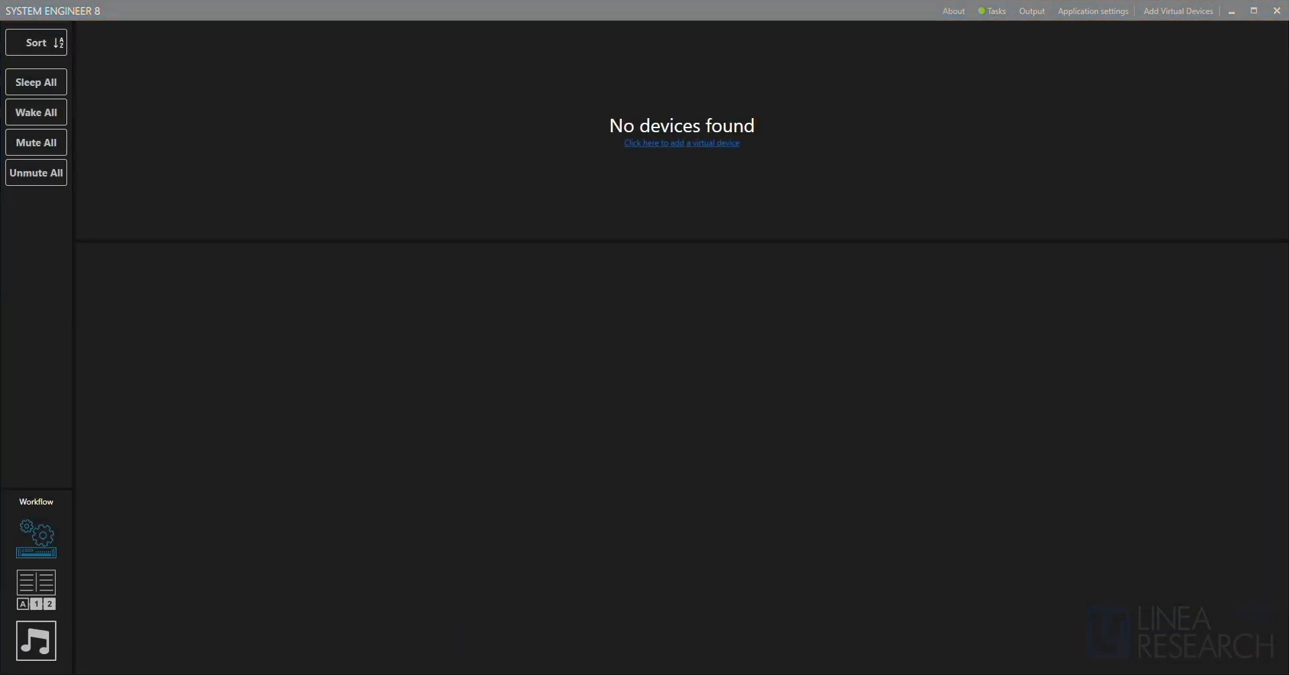
View the About information and the output log, closing each one.
left_click(954, 11)
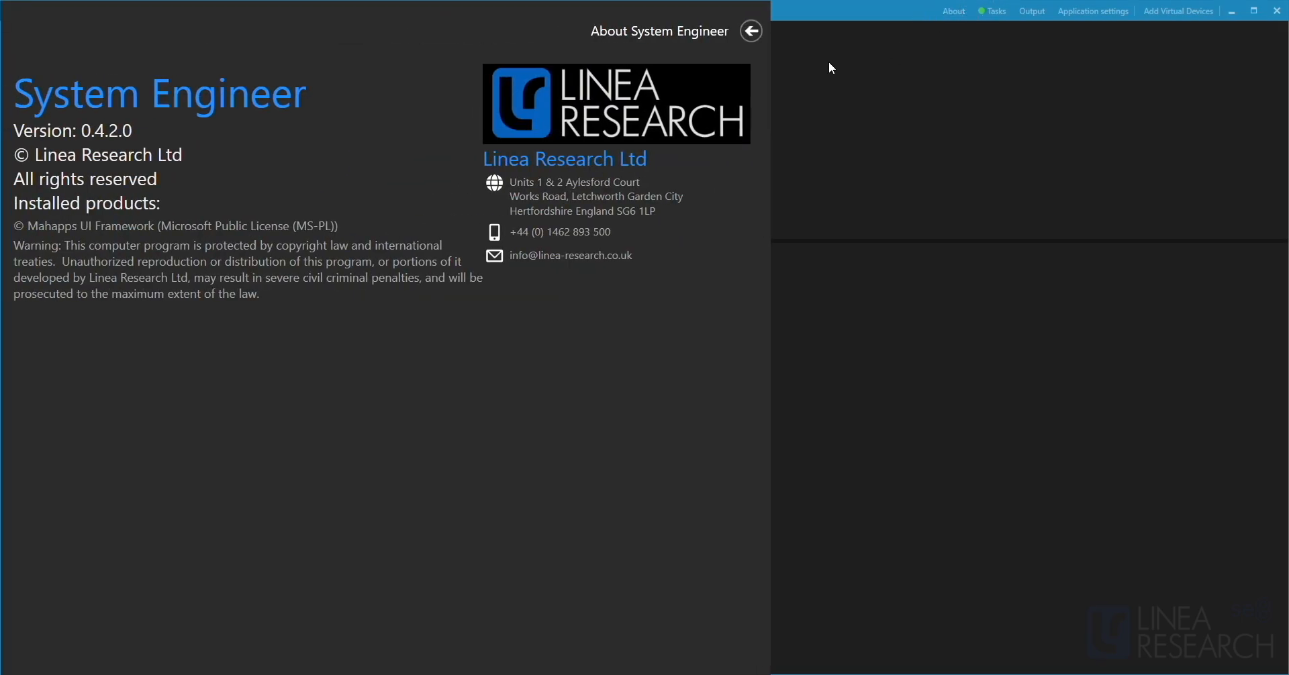
left_click(752, 30)
left_click(1034, 11)
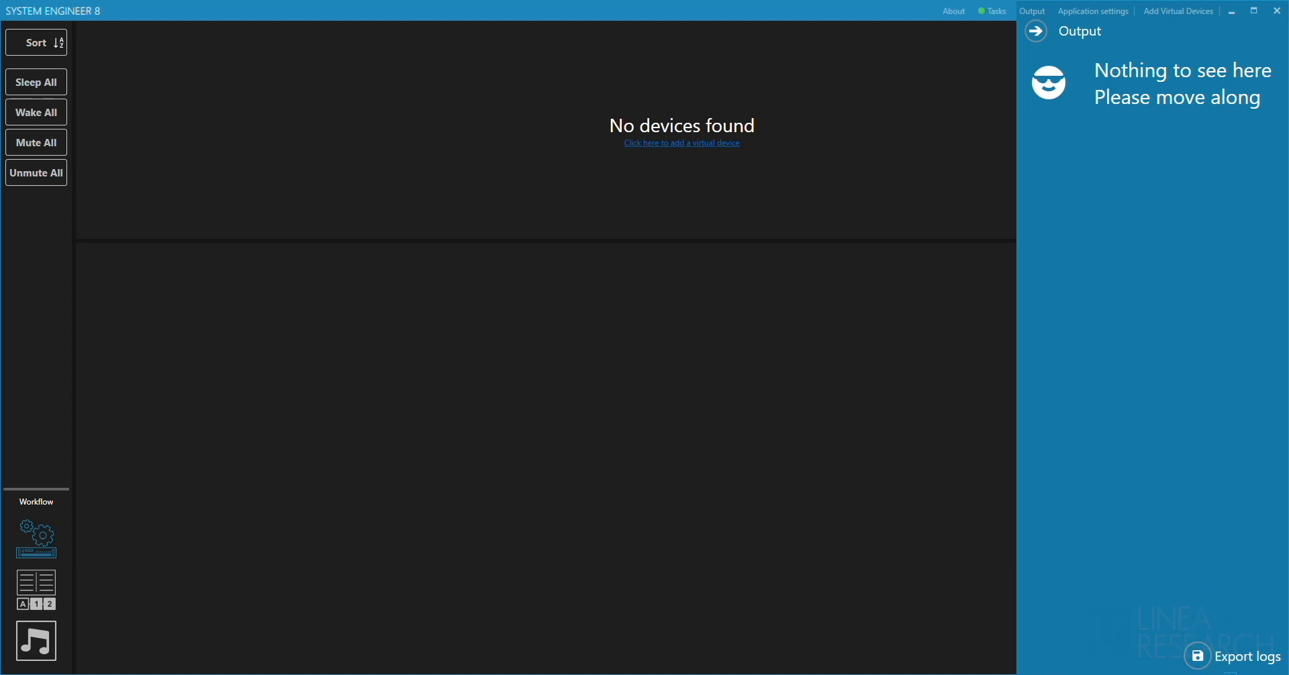
left_click(1037, 32)
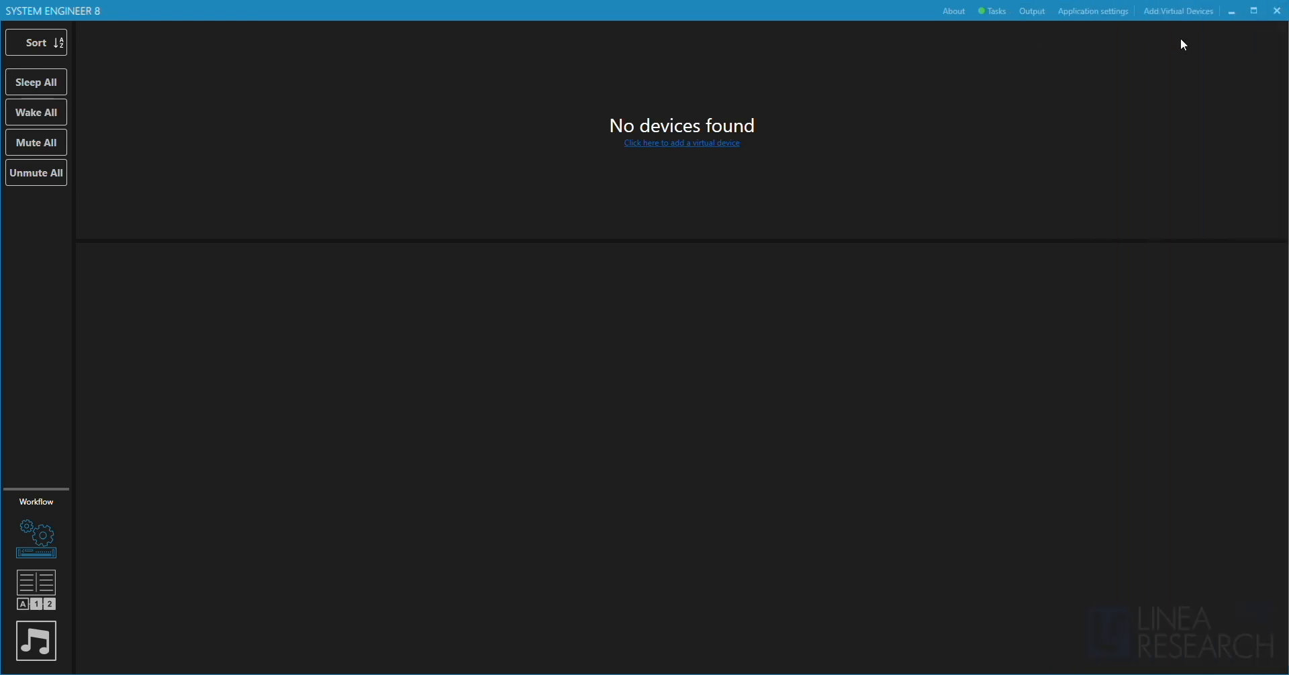
Review the virtual device models on offer and the UI scale choices in the application settings.
left_click(1180, 12)
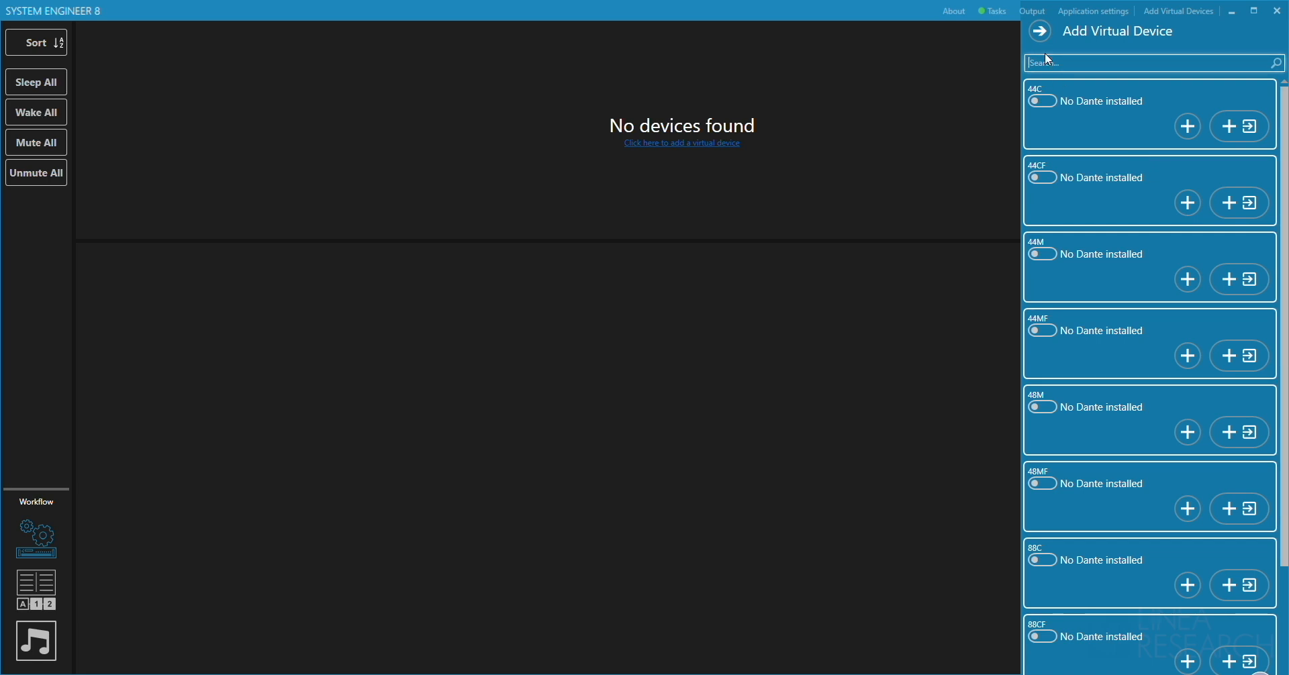
left_click(1037, 31)
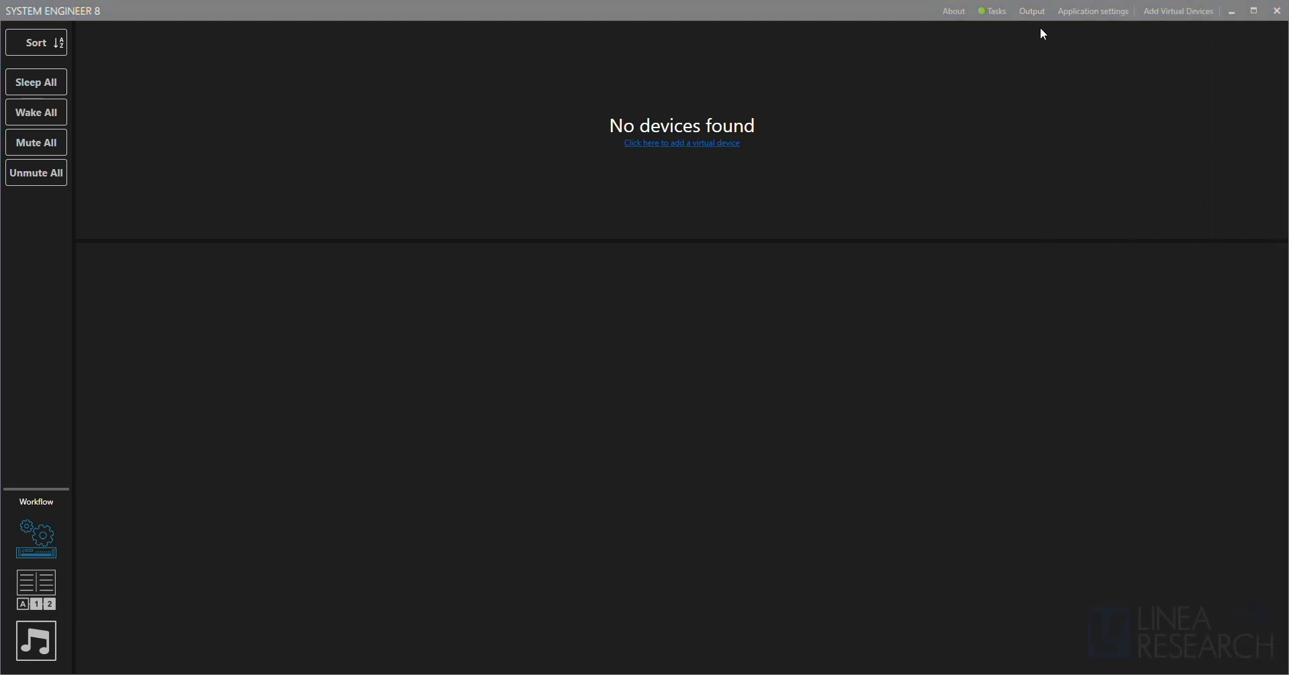
left_click(1092, 13)
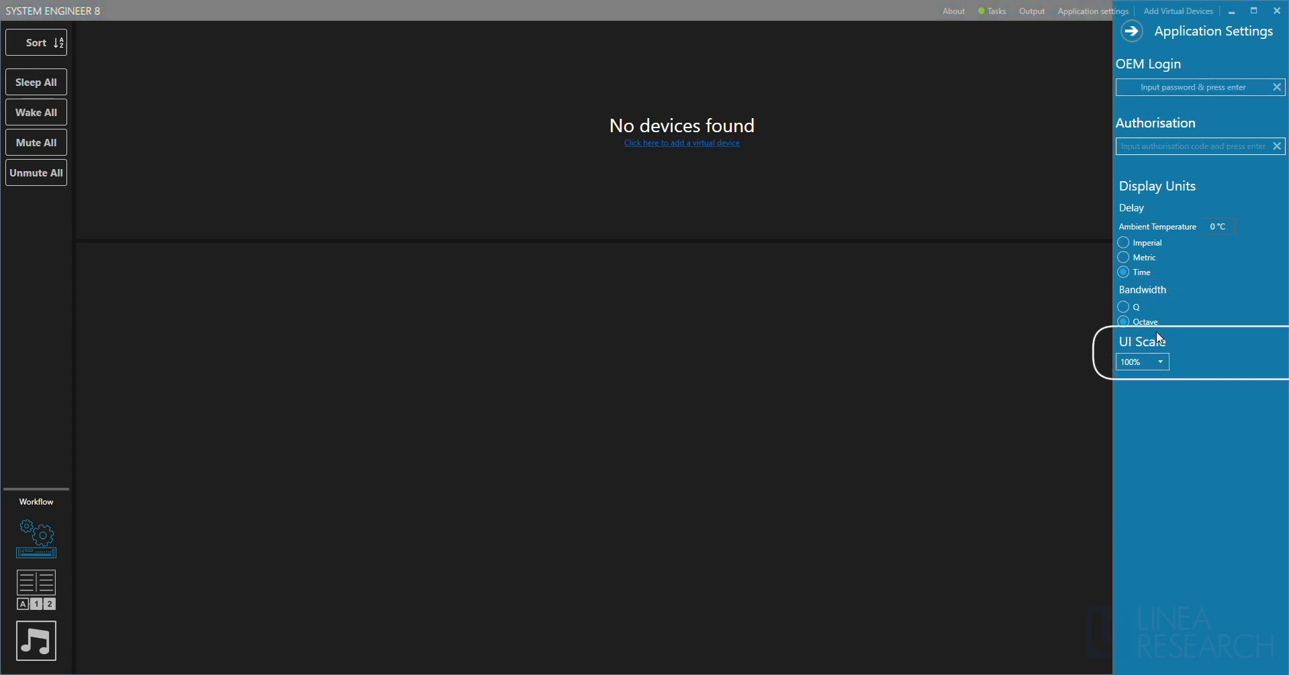
left_click(1152, 362)
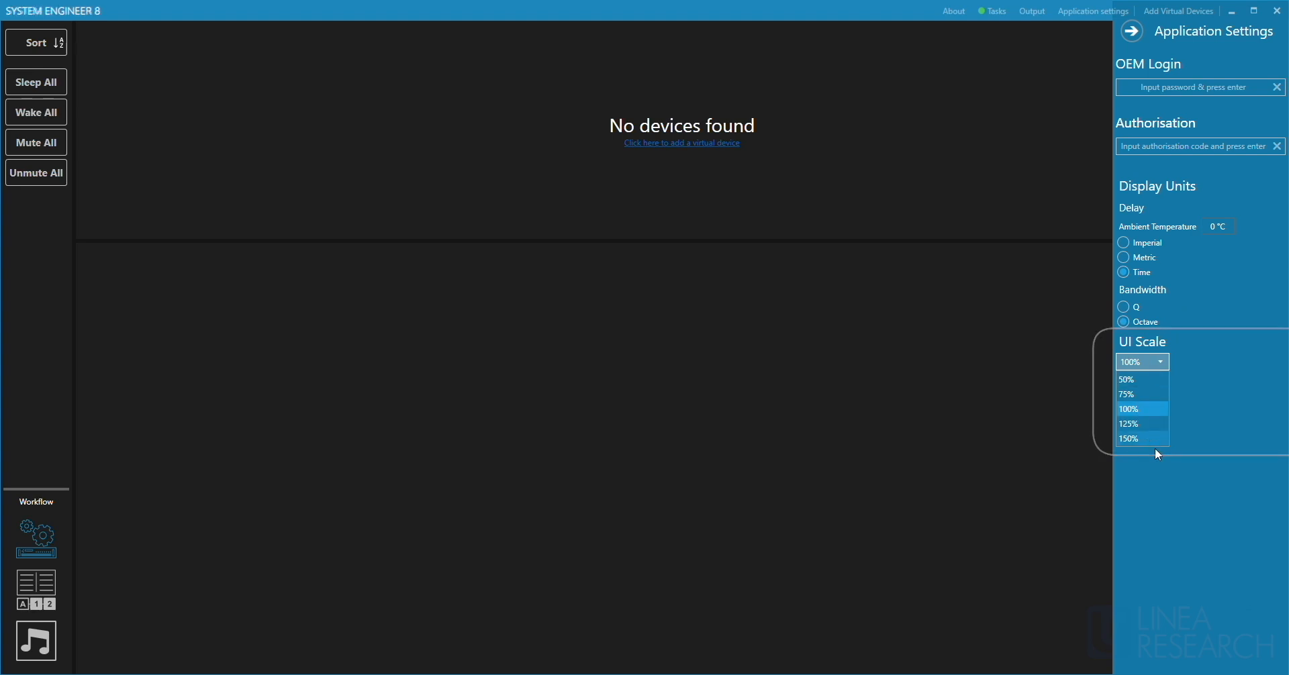
left_click(1166, 356)
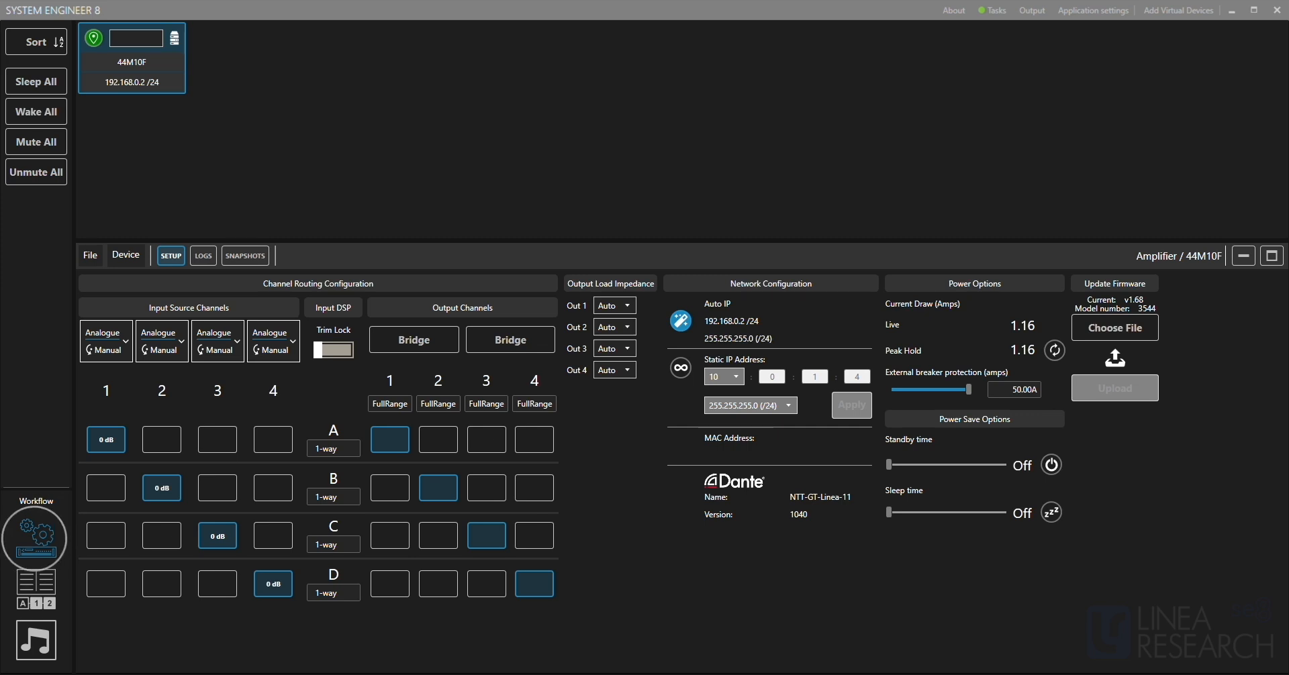
Name the 44M10F amplifier "Amp 1" in the device setup workflow.
left_click(34, 537)
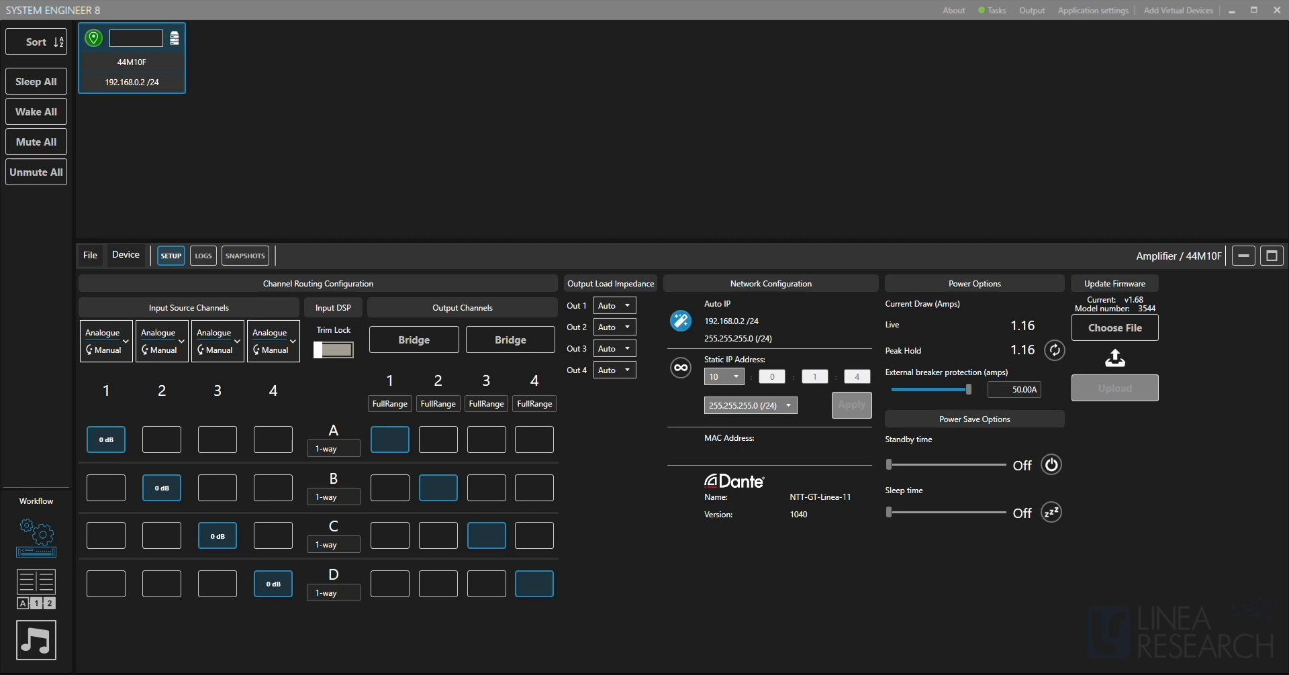
left_click(137, 40)
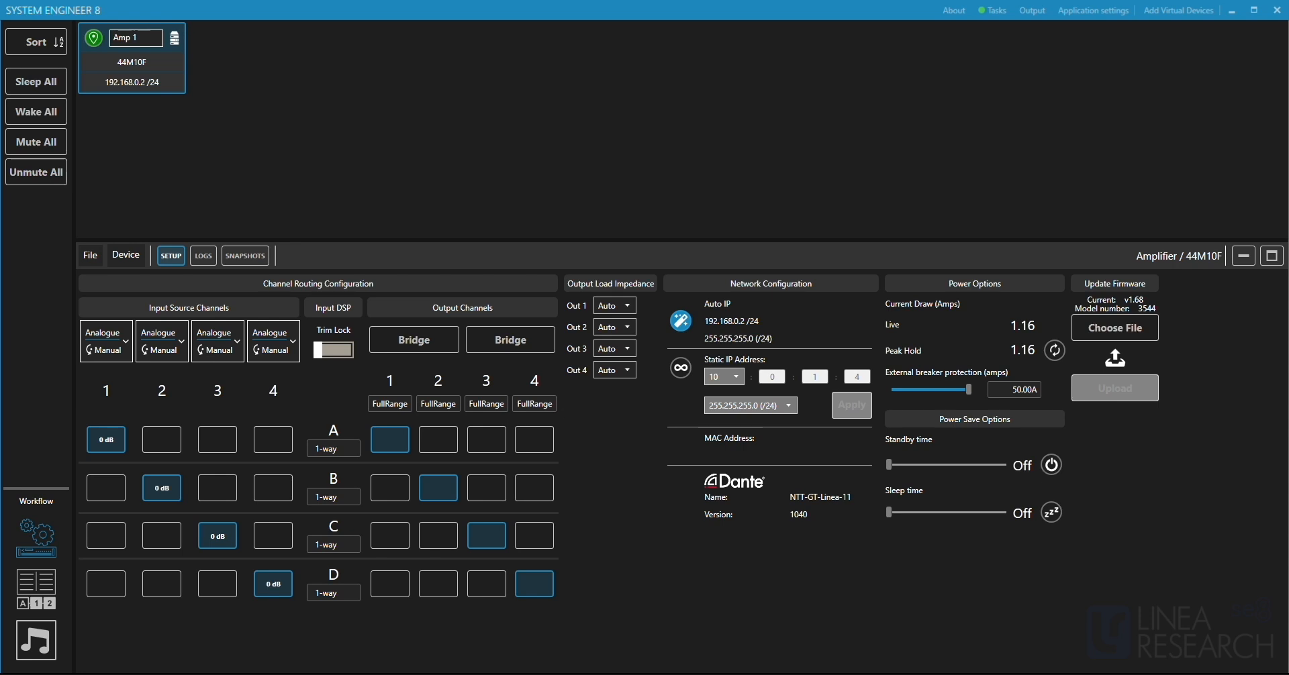
Add a virtual 44C device without Dante and switch the selection between it and Amp 1.
left_click(1171, 12)
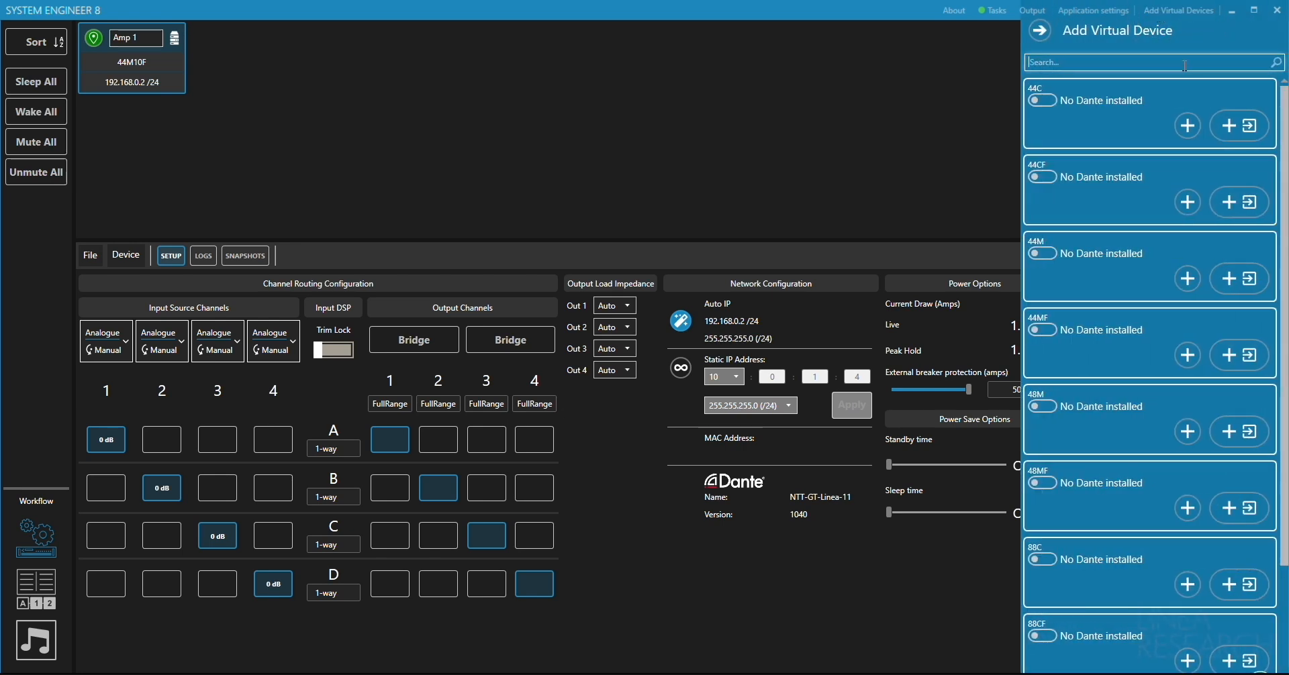
left_click(1192, 124)
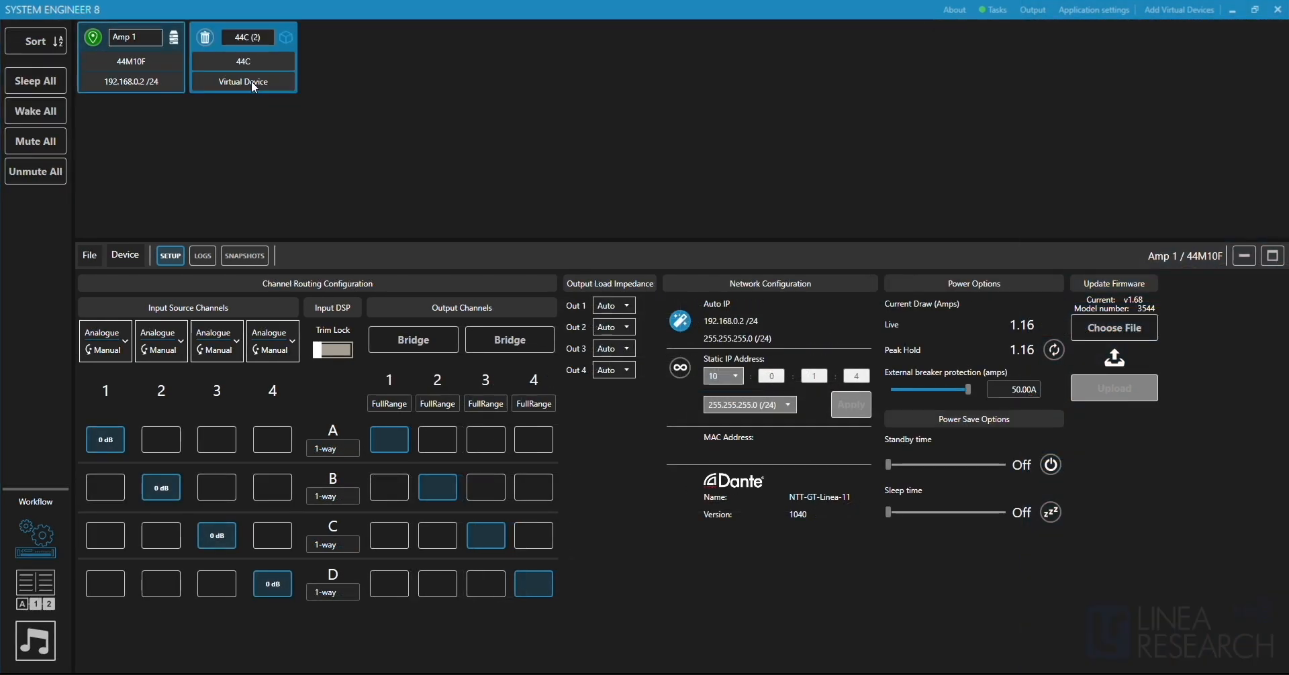
left_click(252, 82)
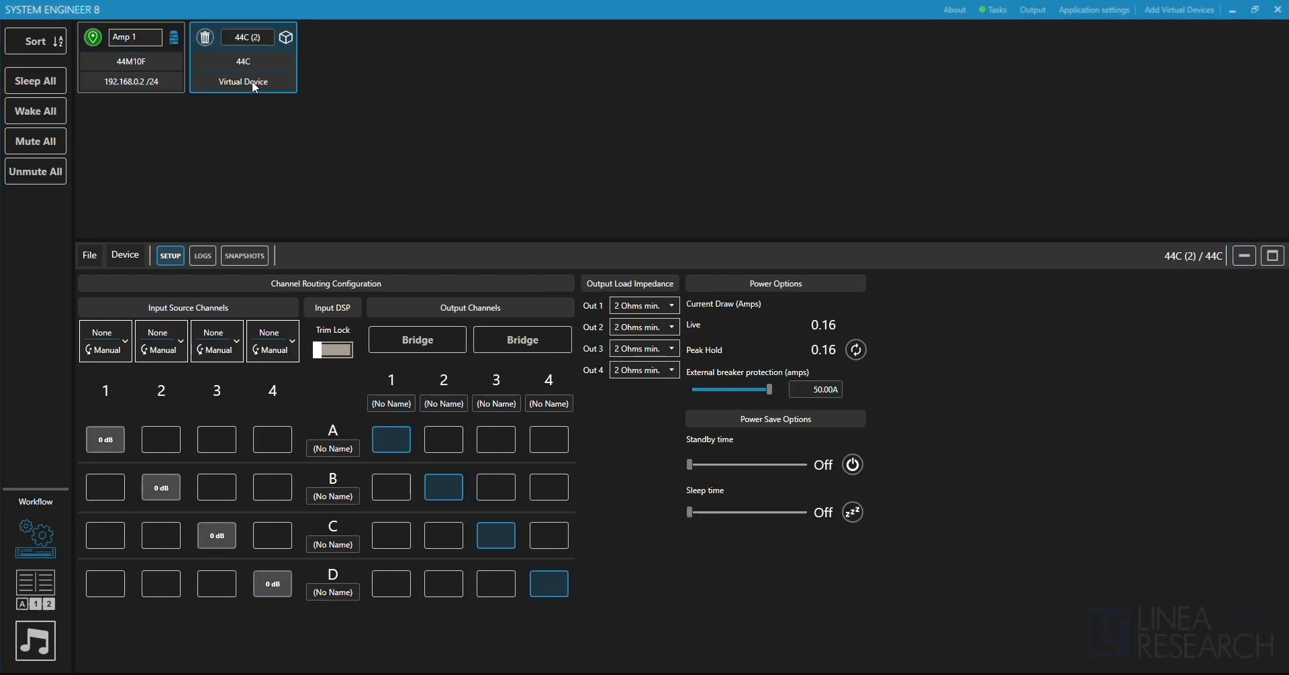
left_click(172, 85)
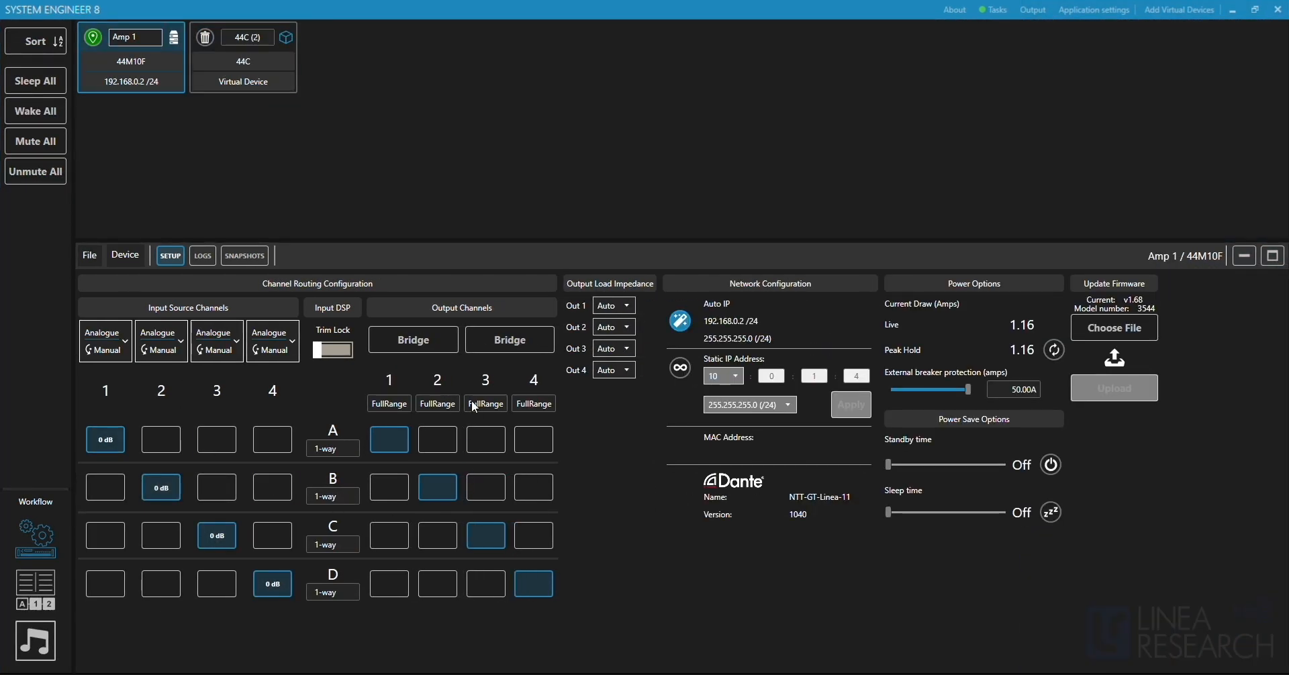
left_click(267, 67)
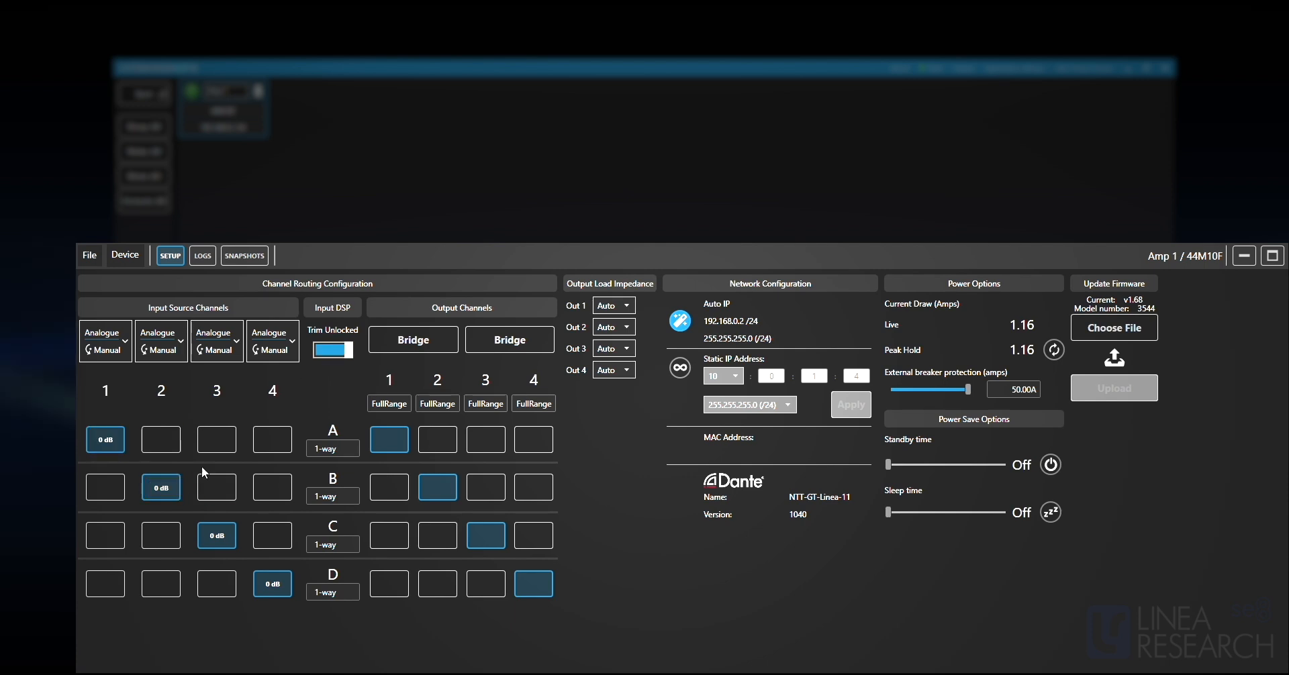
Lock Amp 1's input trim and view the type and failover options of input source 1.
left_click(331, 351)
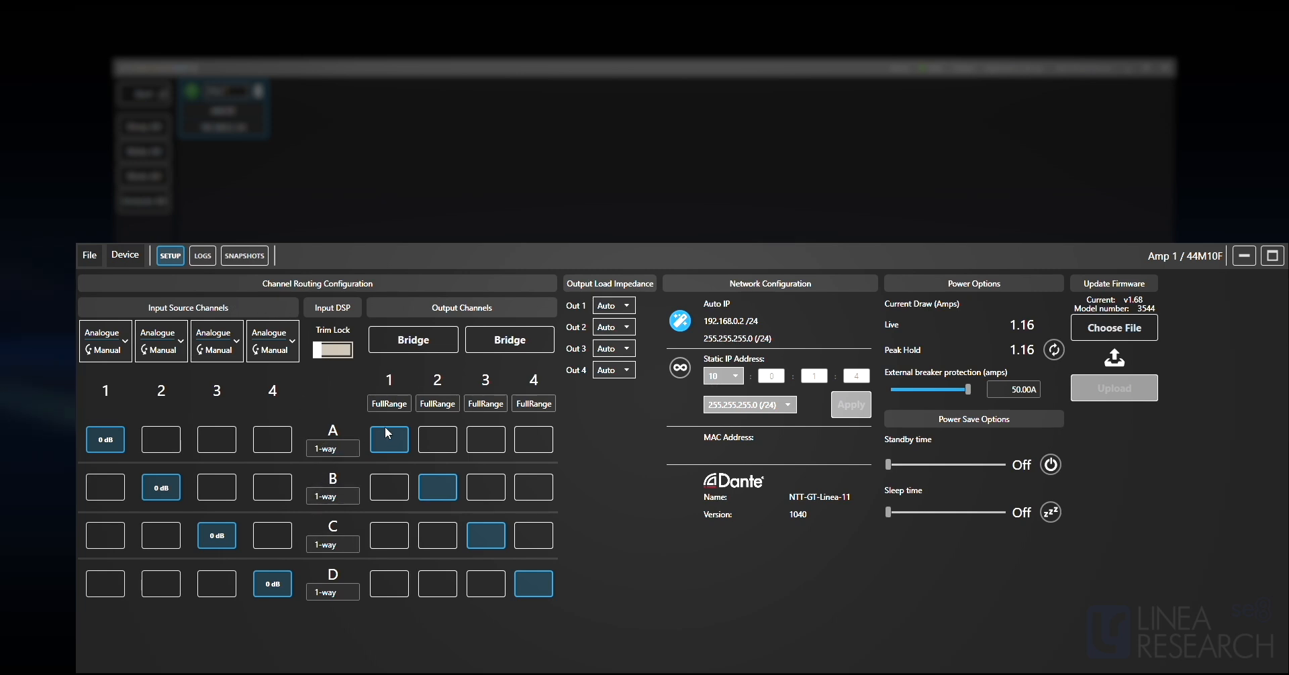
left_click(122, 339)
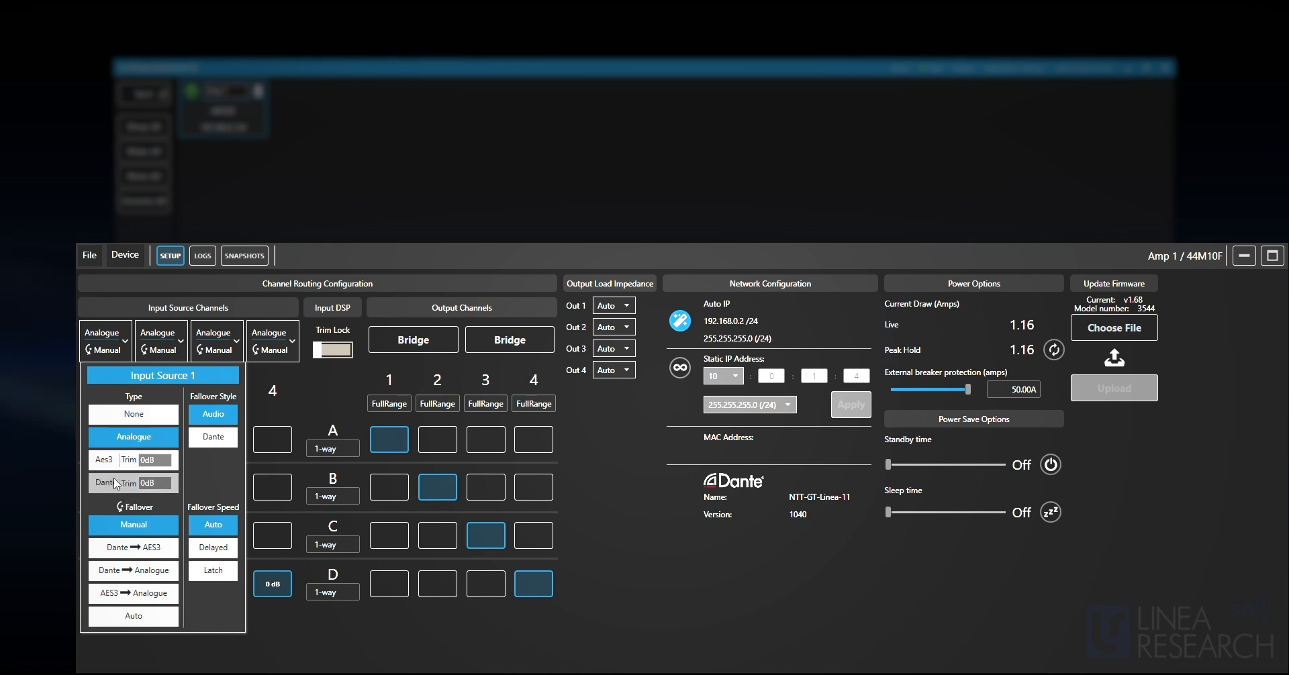
left_click(122, 336)
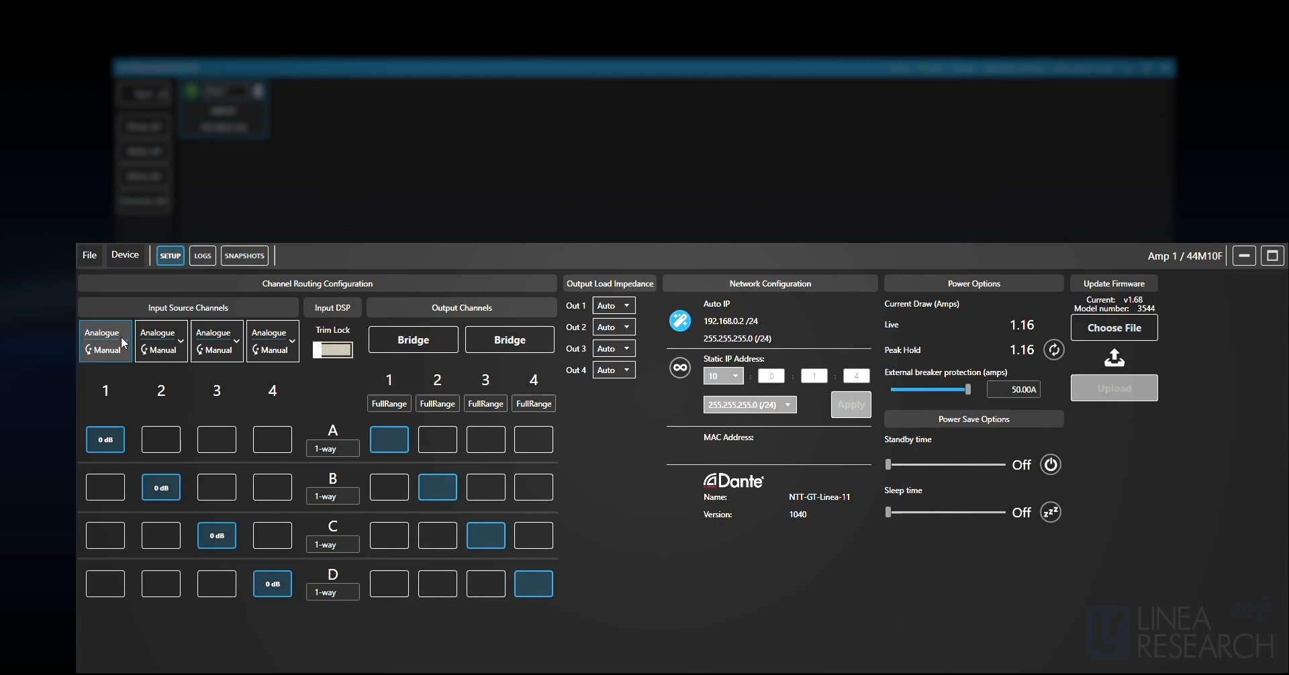
Set the type of input source 2 on Amp 1 to Aes3.
left_click(163, 344)
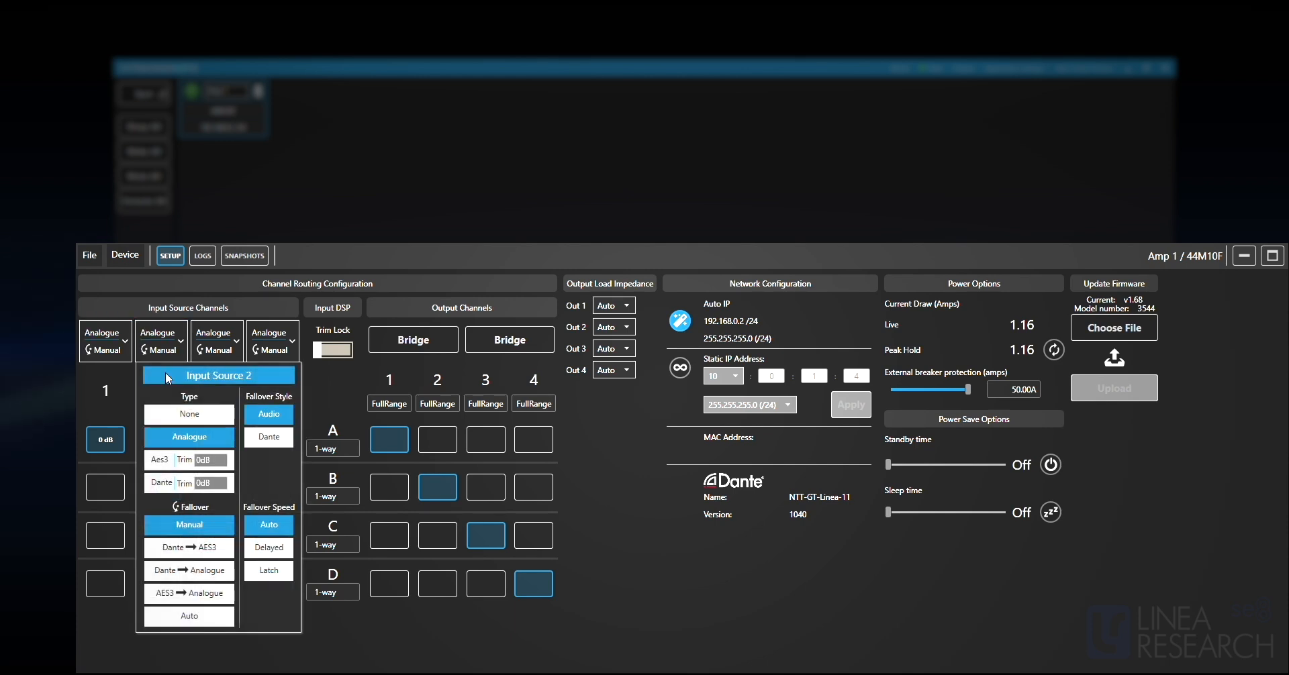
left_click(161, 459)
left_click(183, 339)
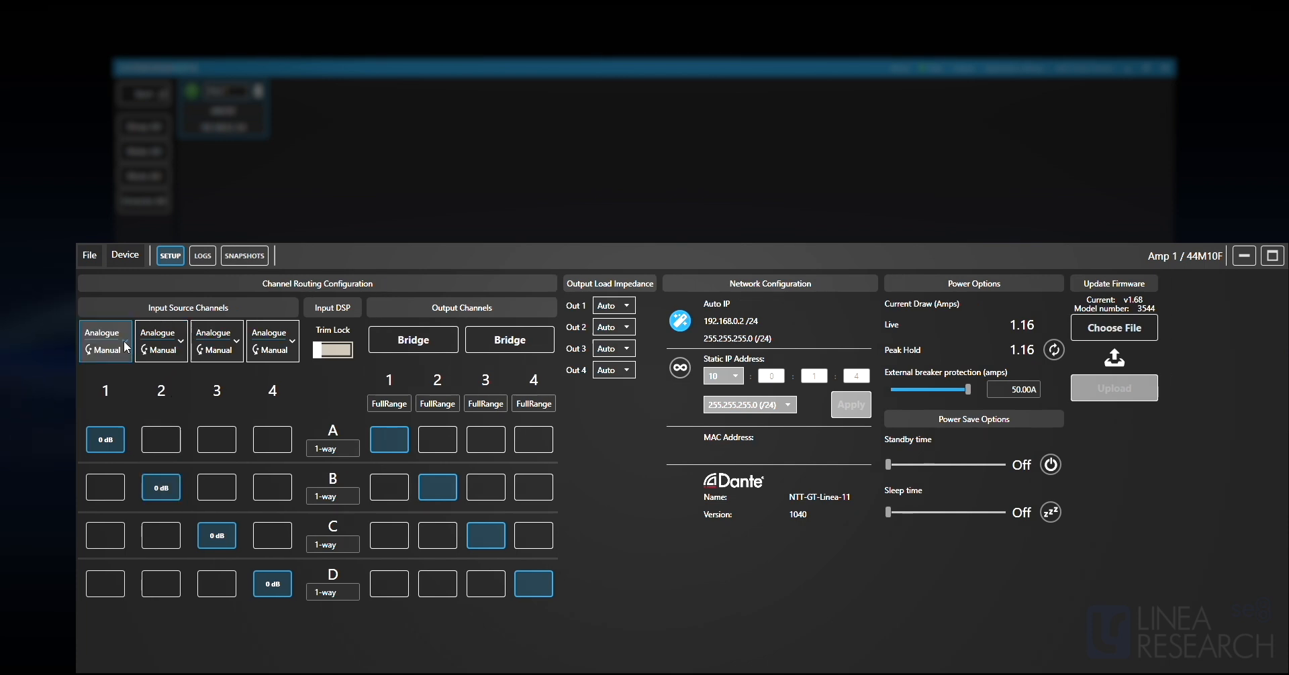
Examine the failover modes, styles and speeds available for input source 1.
left_click(125, 345)
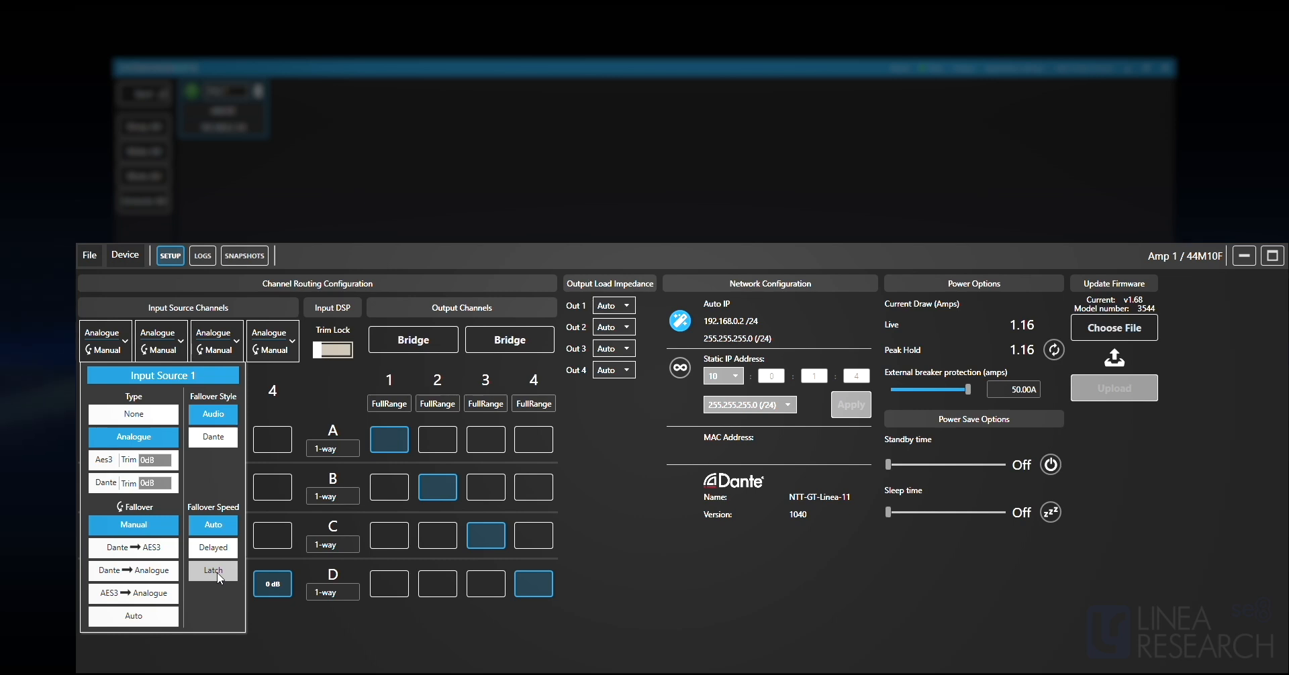
left_click(267, 543)
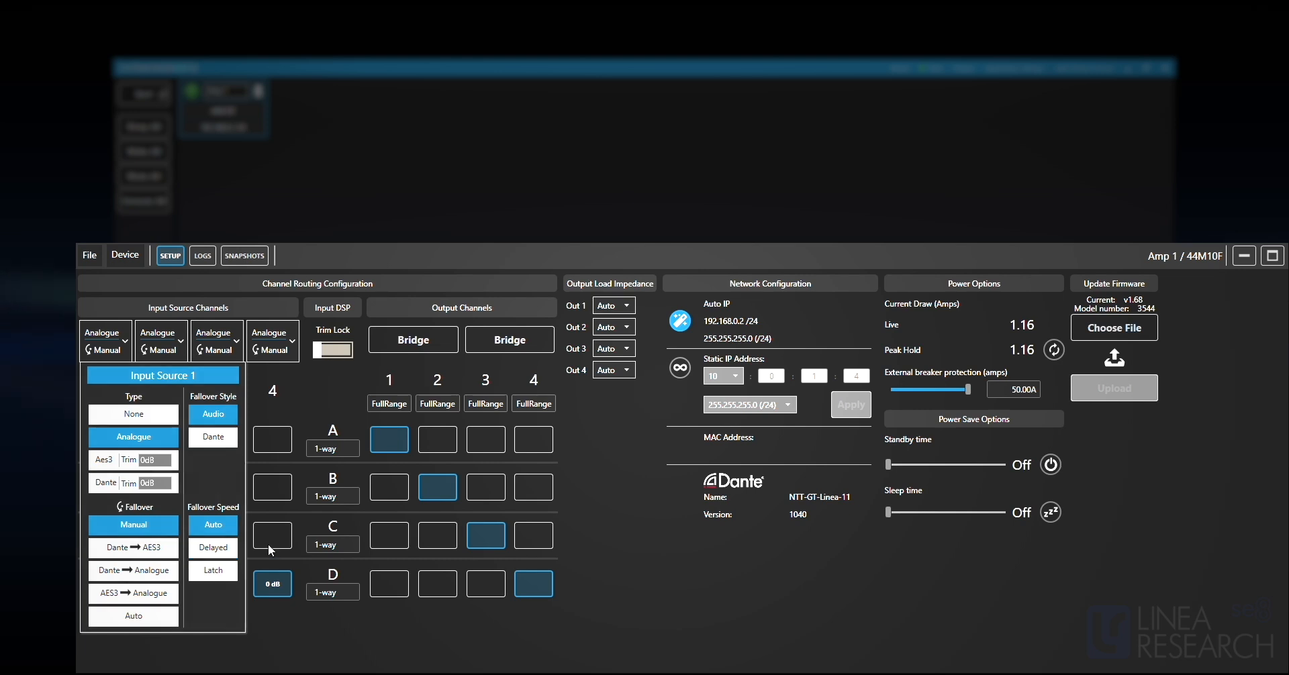
Try bridging output channels 1 and 2, and return them to separate outputs.
left_click(419, 339)
left_click(440, 341)
left_click(441, 341)
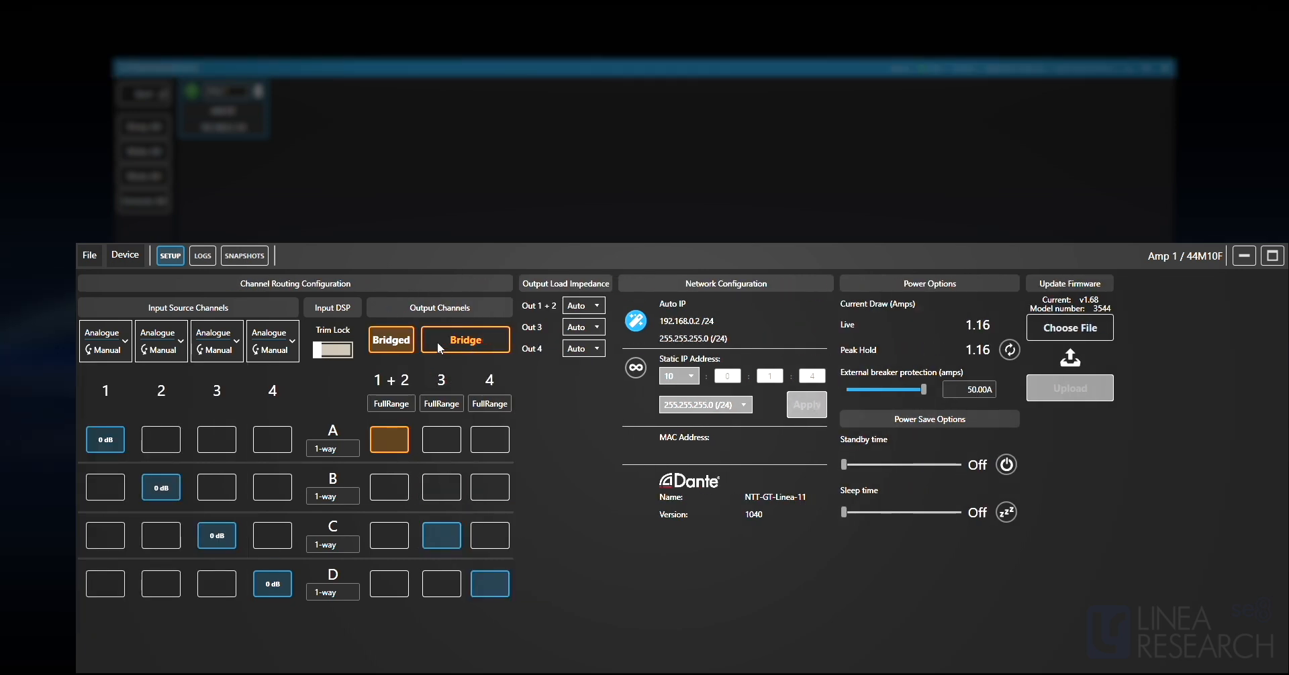
left_click(391, 342)
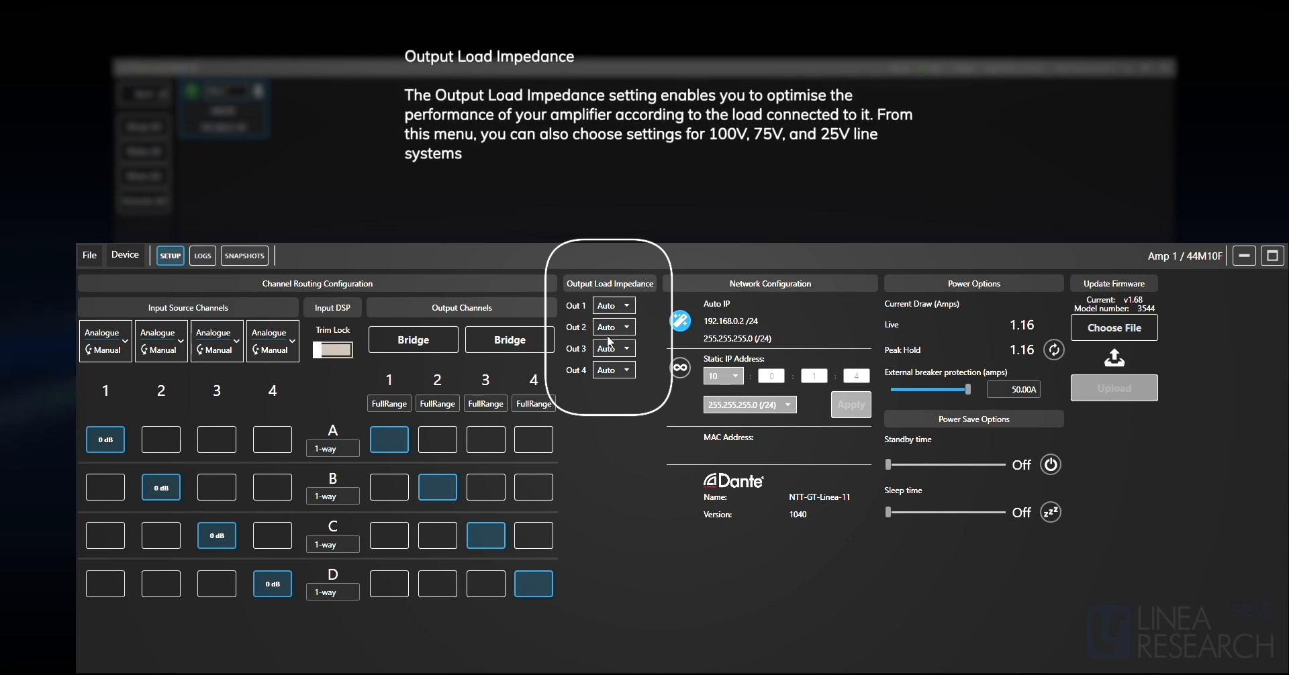
Review the load impedance choices for output 1 and select Auto.
left_click(614, 309)
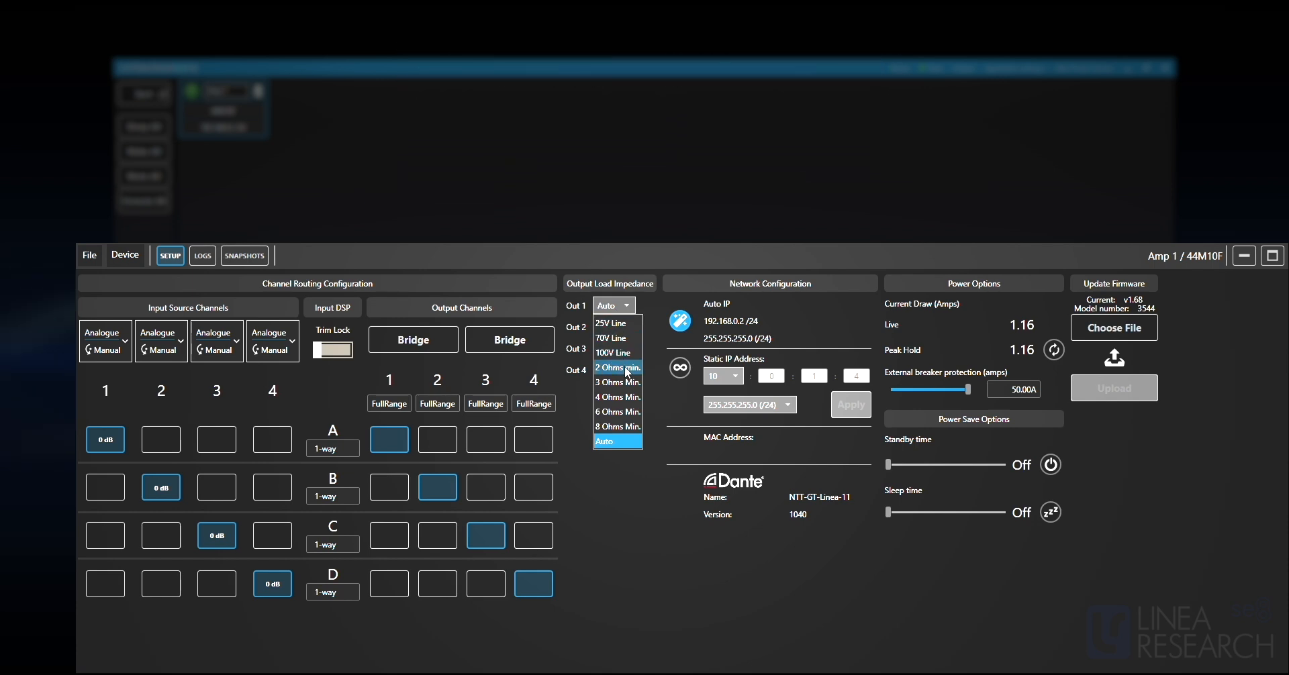
left_click(621, 437)
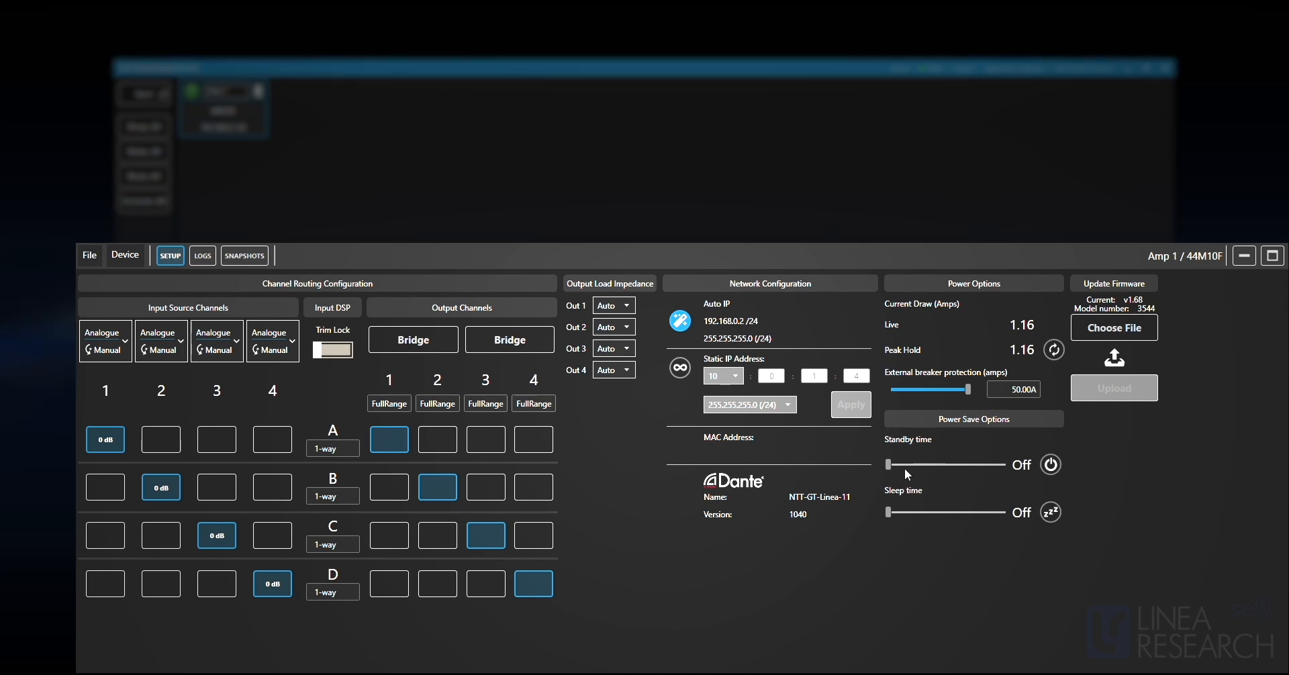
Try a standby time of 89 min, and return the standby time to Off with the sleep time also Off.
left_click_drag(893, 463, 982, 467)
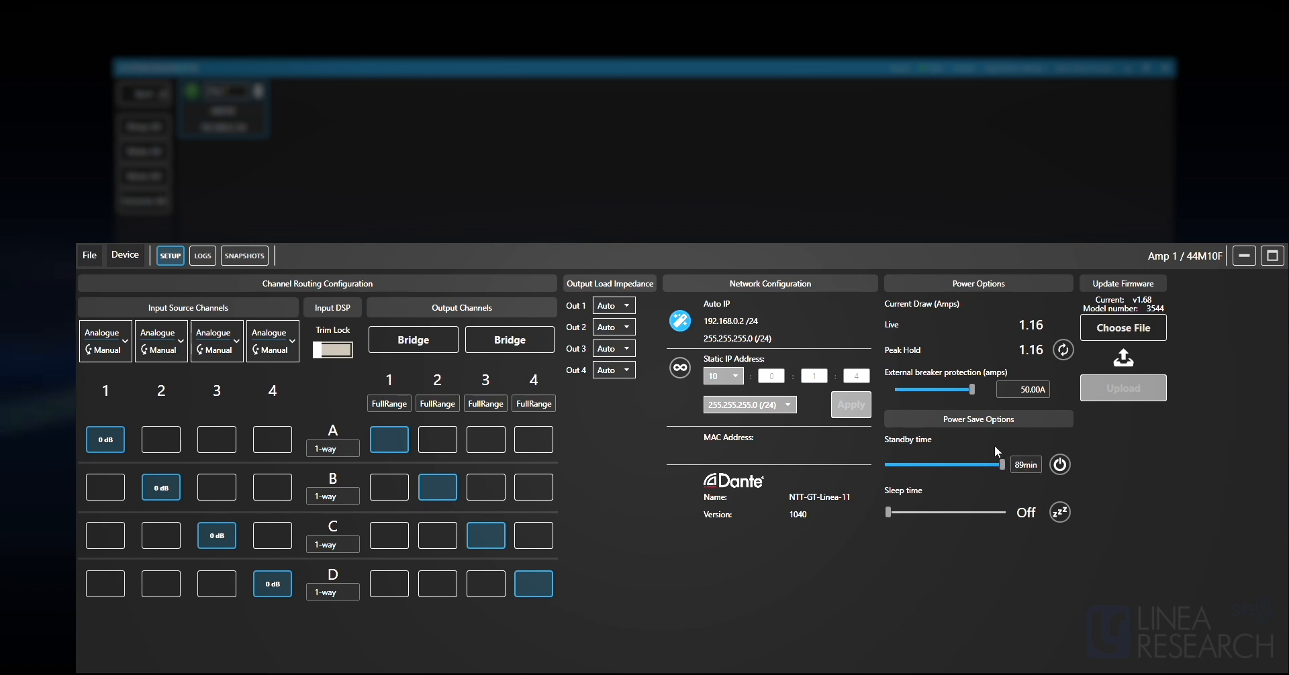
left_click_drag(1001, 461, 863, 467)
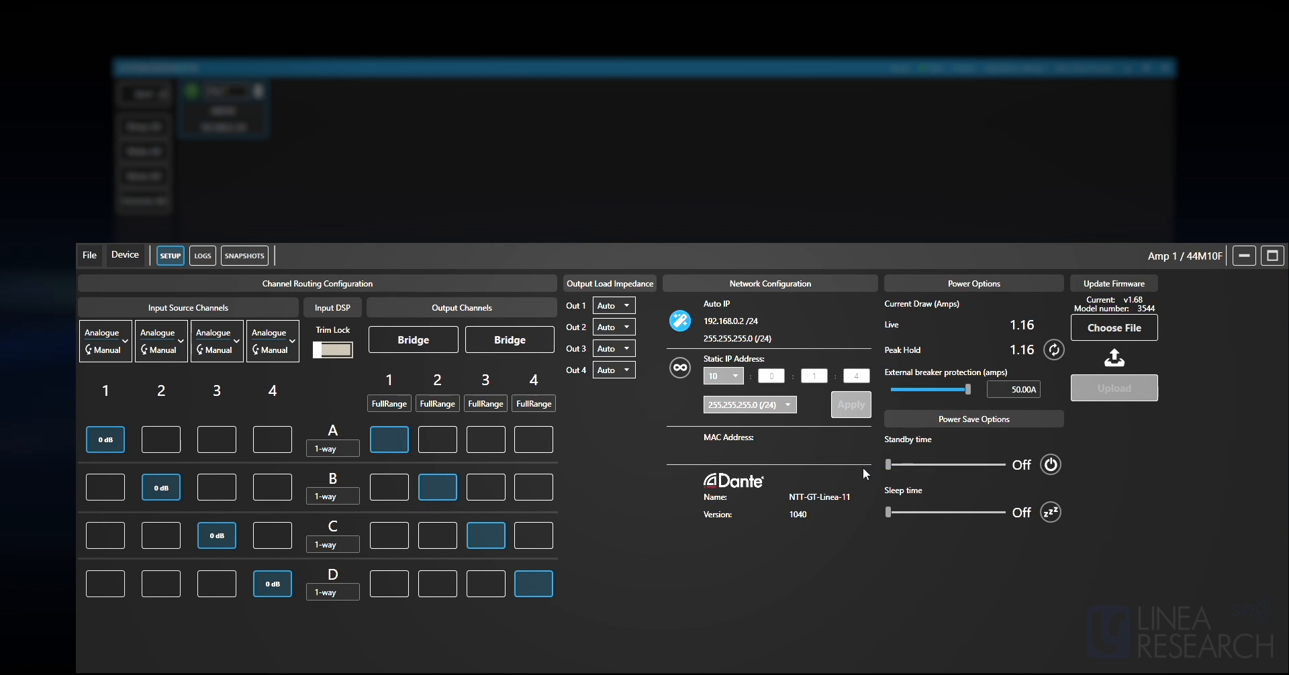
mouse_move(889, 514)
left_mouse_down()
mouse_move(985, 513)
mouse_move(881, 506)
left_mouse_up()
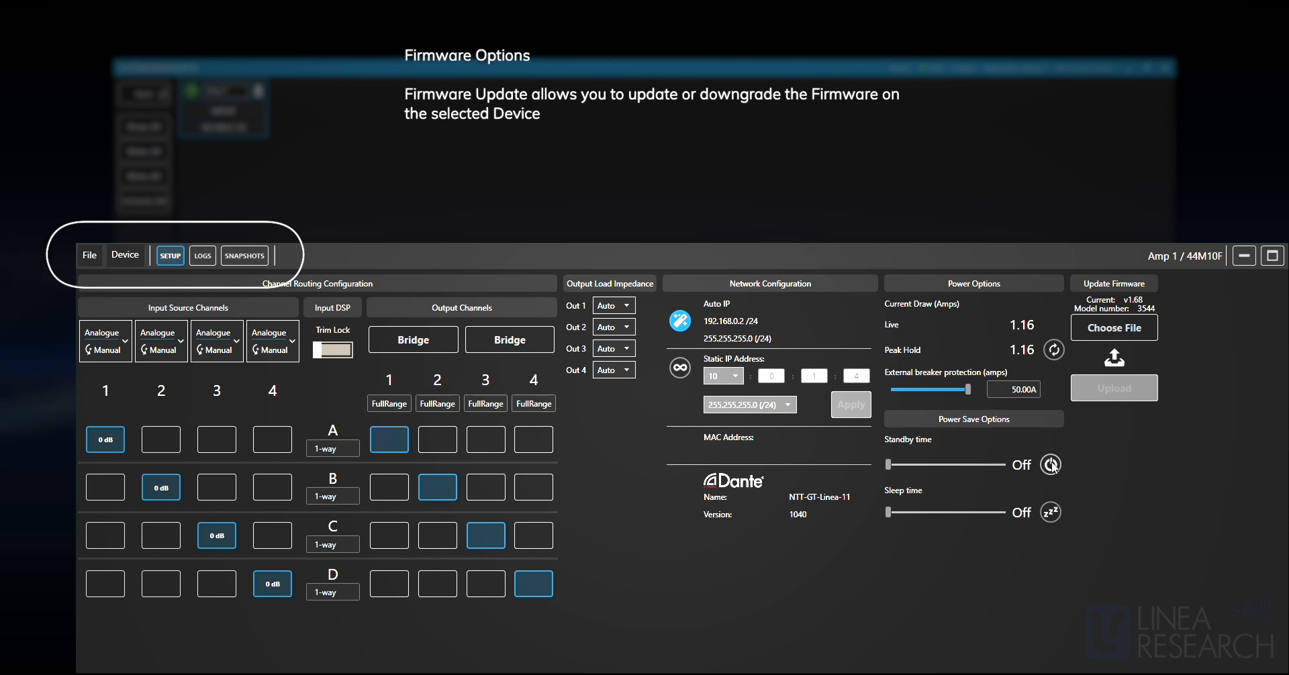
Examine the commands for loading and saving Amp 1's settings and for resetting or restarting the device.
left_click(91, 255)
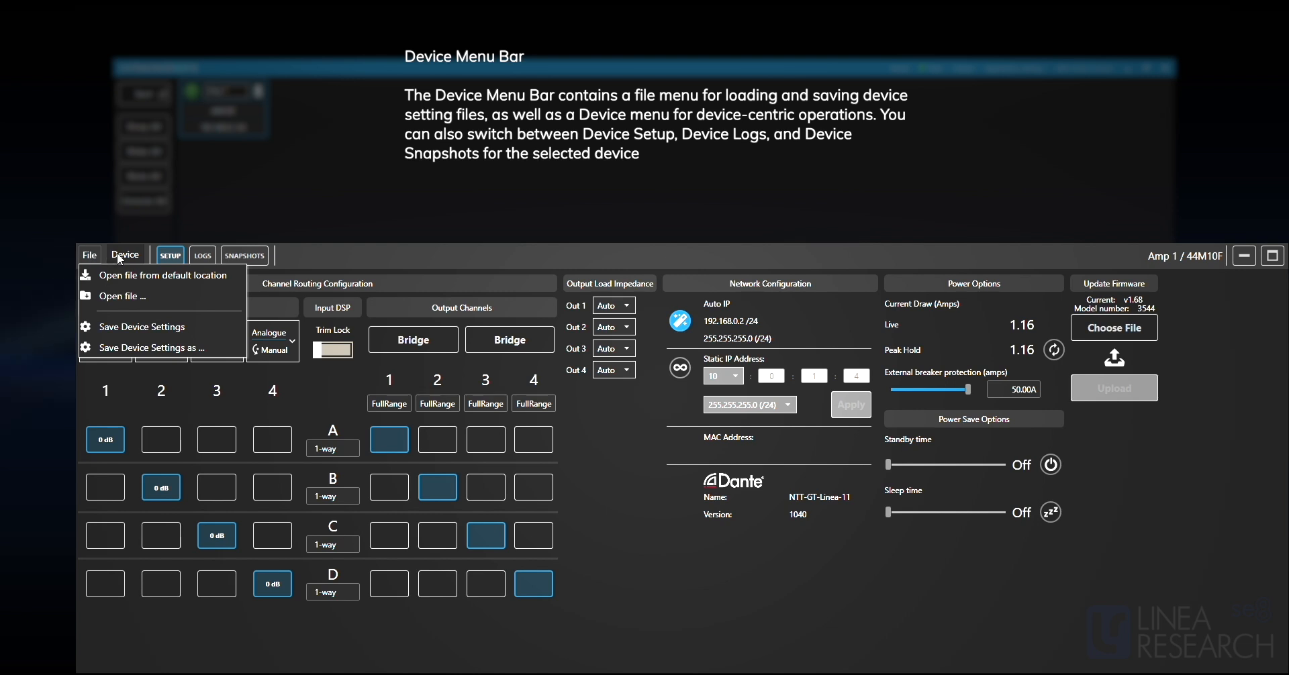
left_click(119, 258)
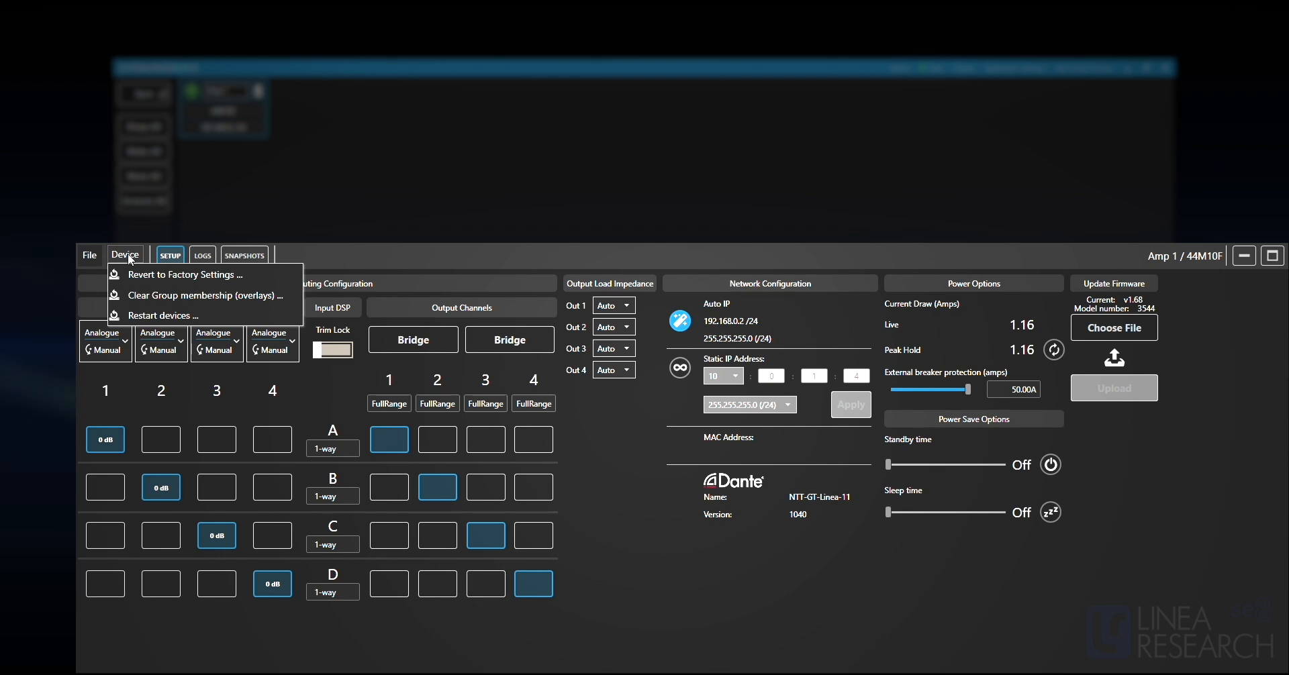
Move through Amp 1's logs, snapshots and setup views, ending on the snapshot configuration.
left_click(203, 255)
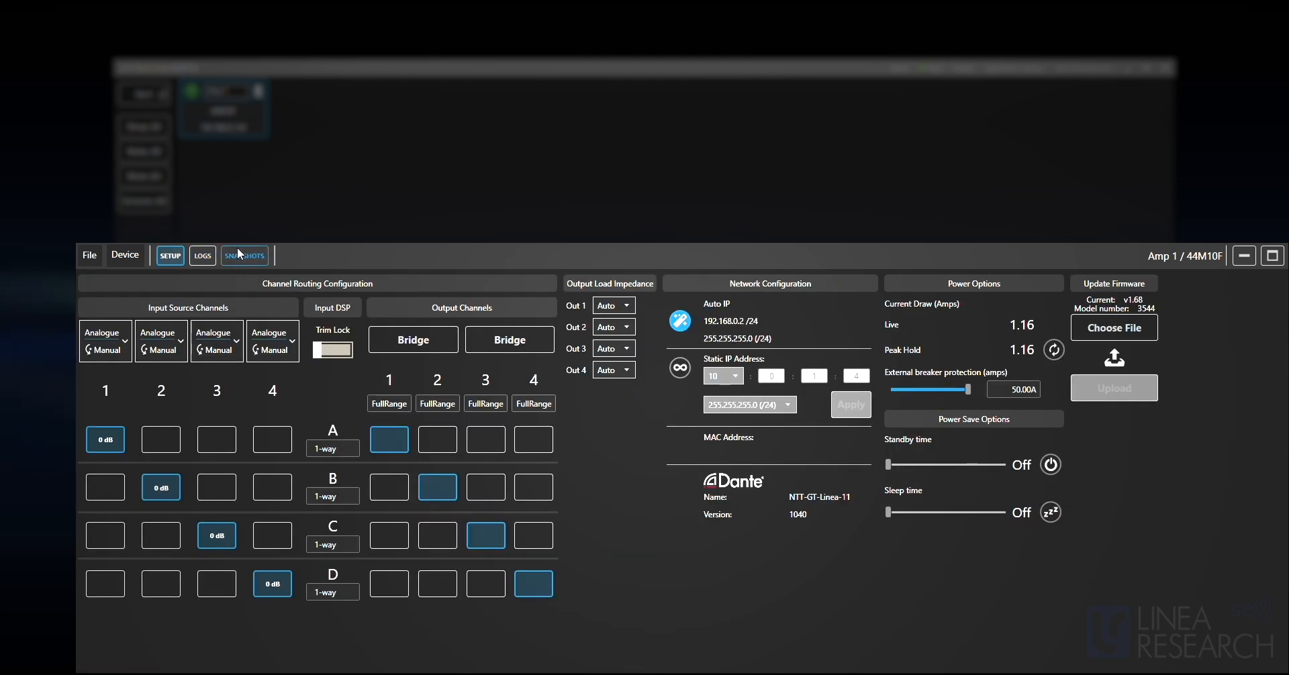
left_click(253, 256)
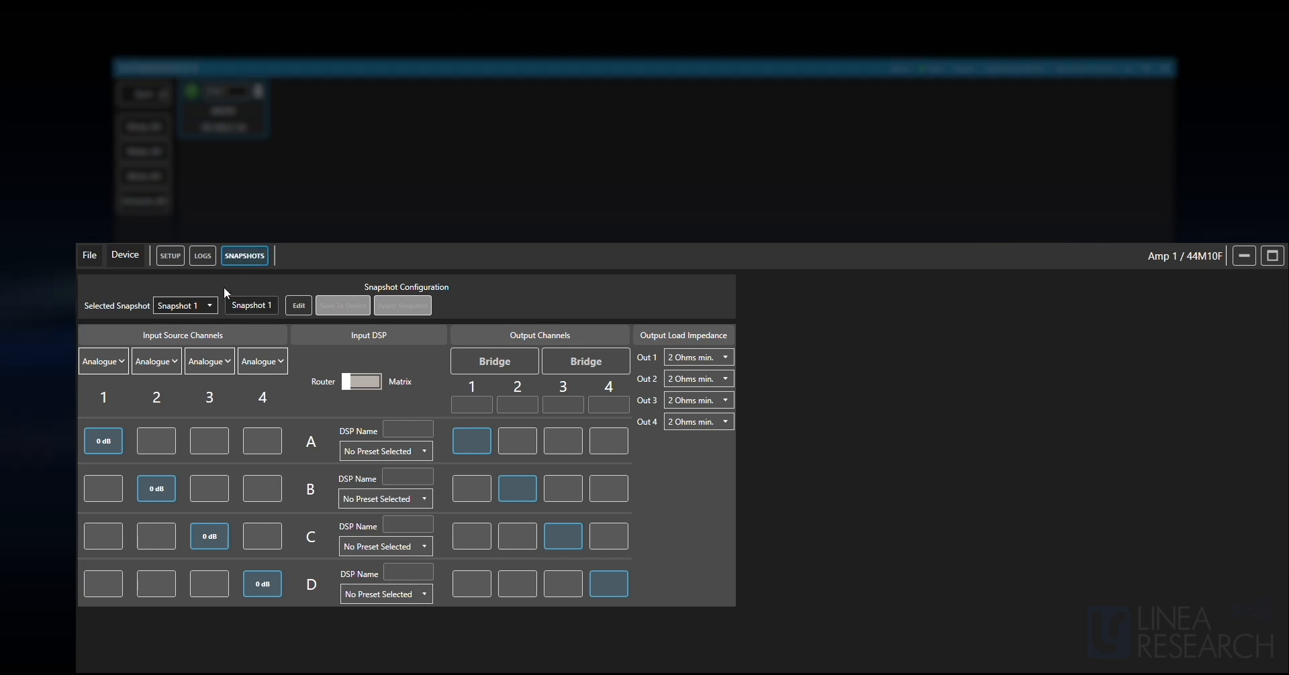
left_click(170, 255)
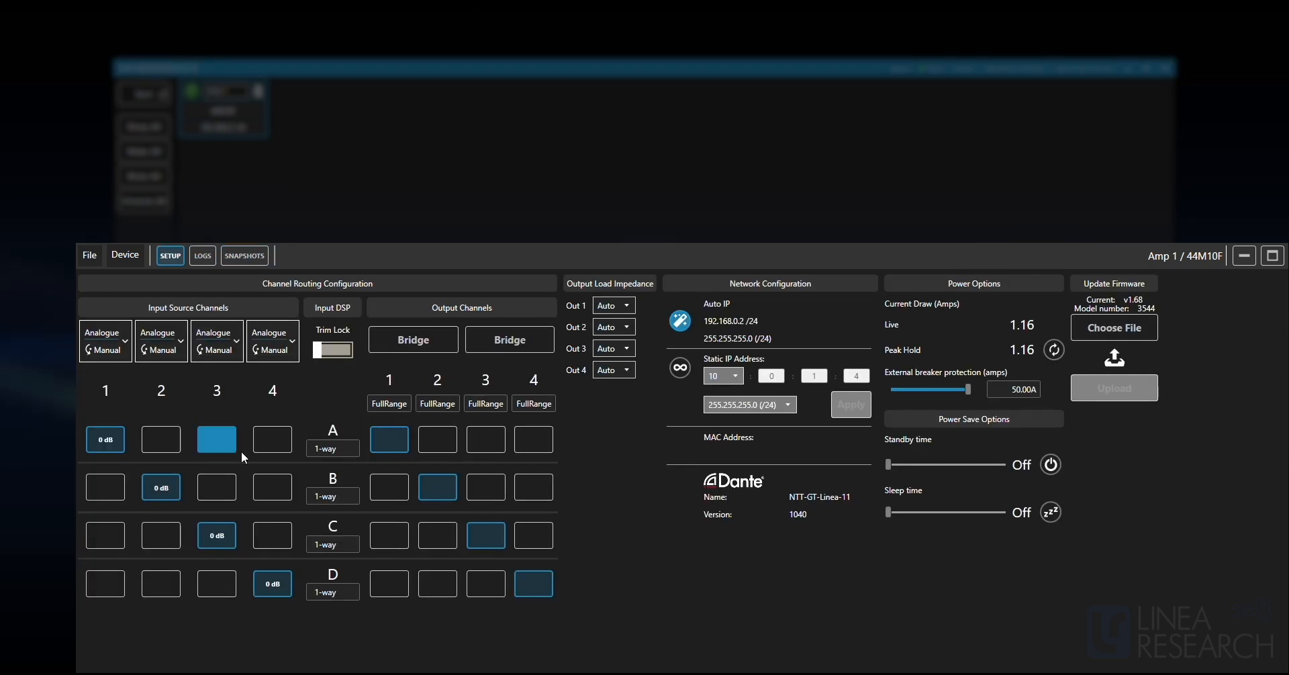
left_click(239, 255)
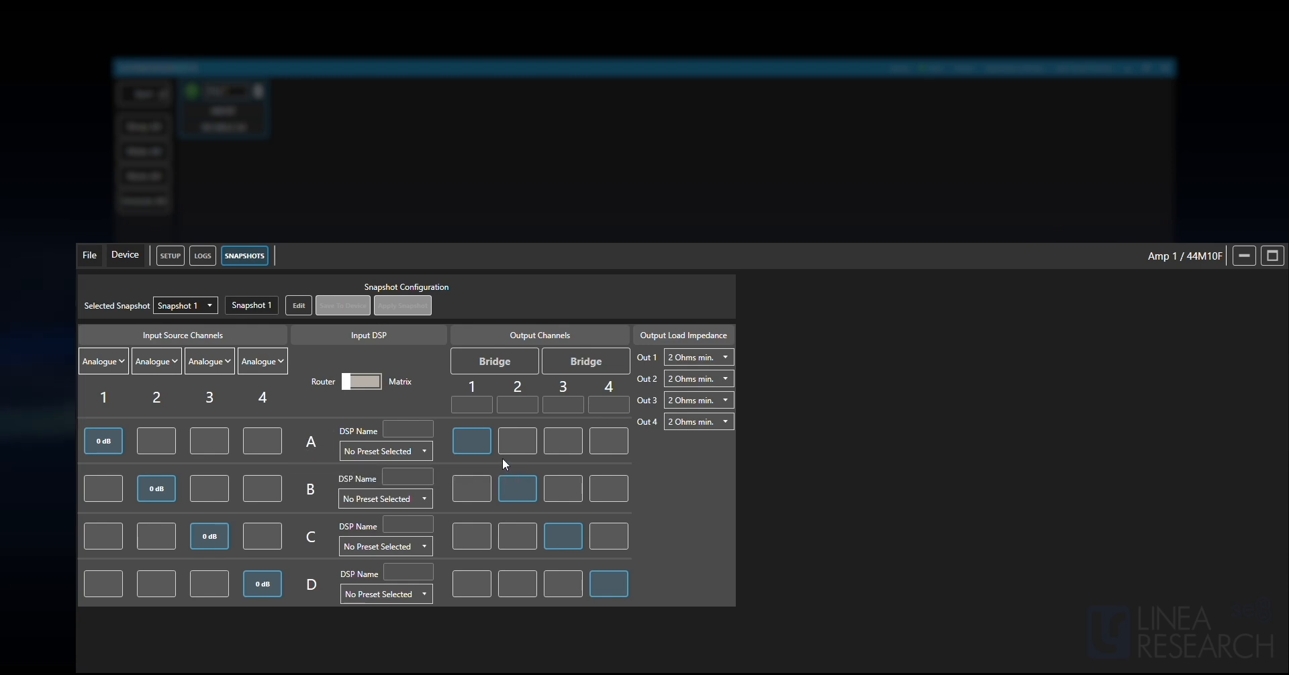
Enable editing of Snapshot 1, and try routing input 2 to DSP A before clearing that route again.
left_click(299, 306)
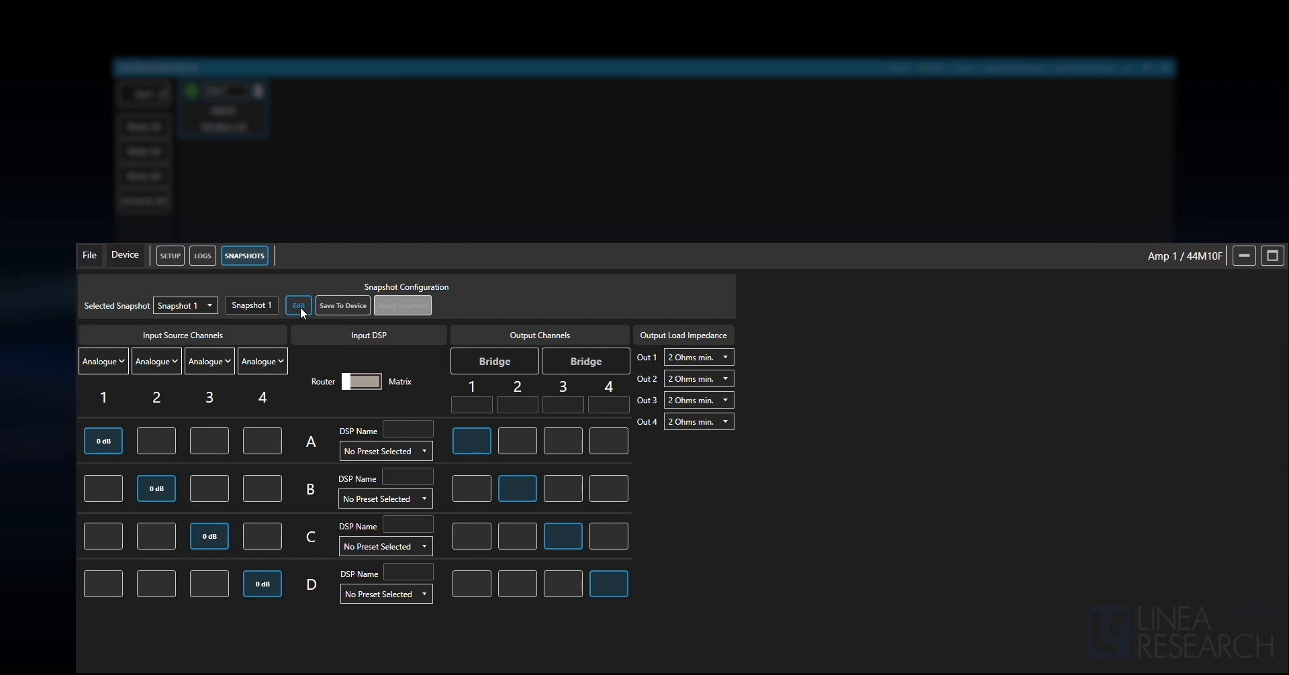
left_click(165, 441)
left_click(162, 445)
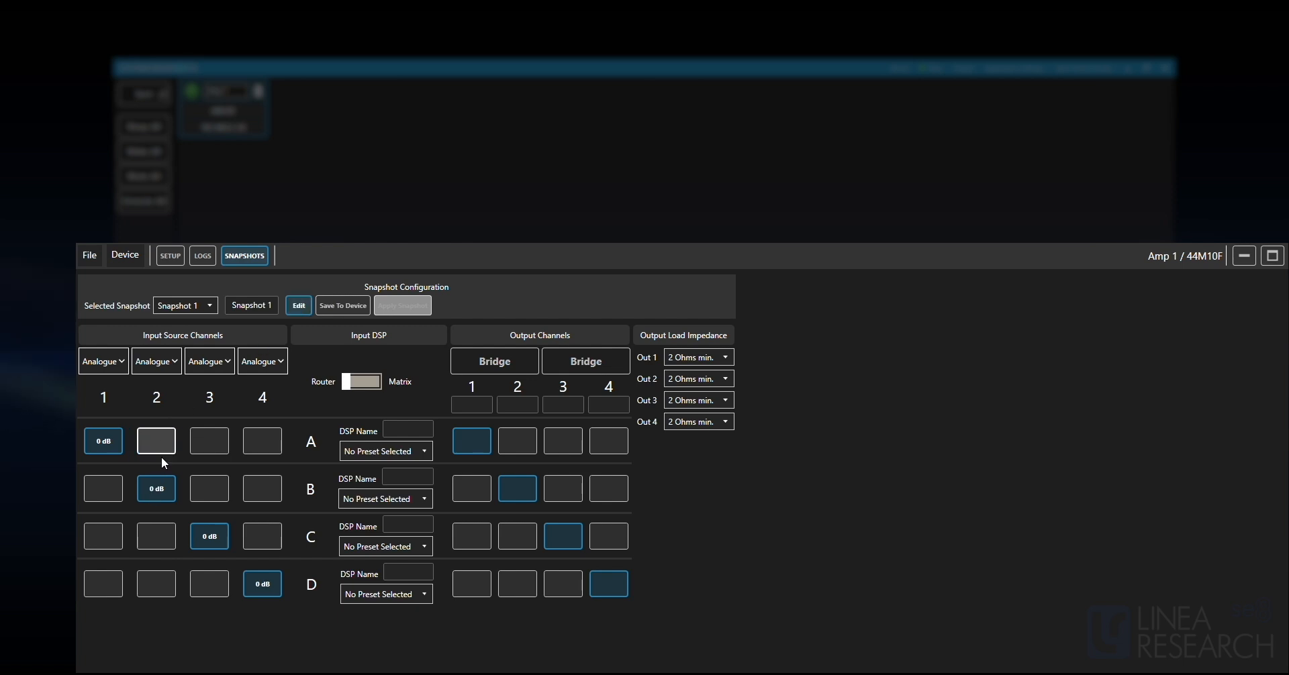
Examine the list of selectable snapshots, Snapshot 1's editable name and the source types offered for input 1.
left_click(192, 306)
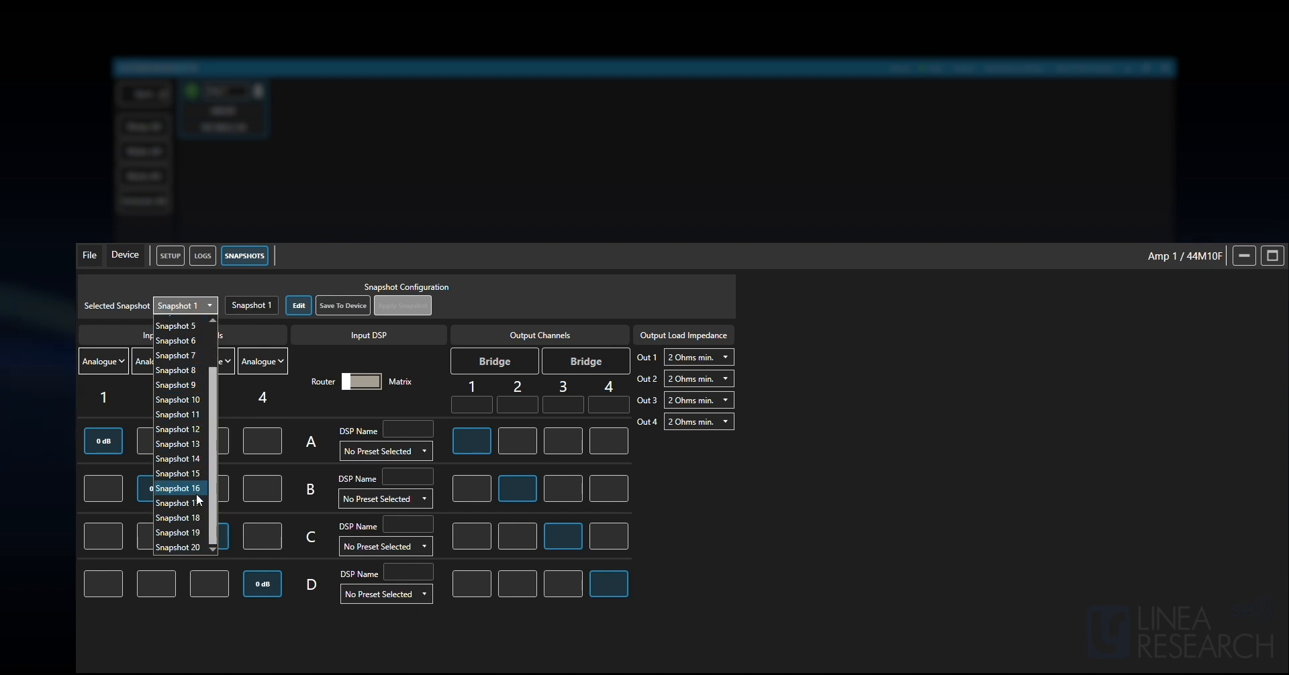
double_click(257, 309)
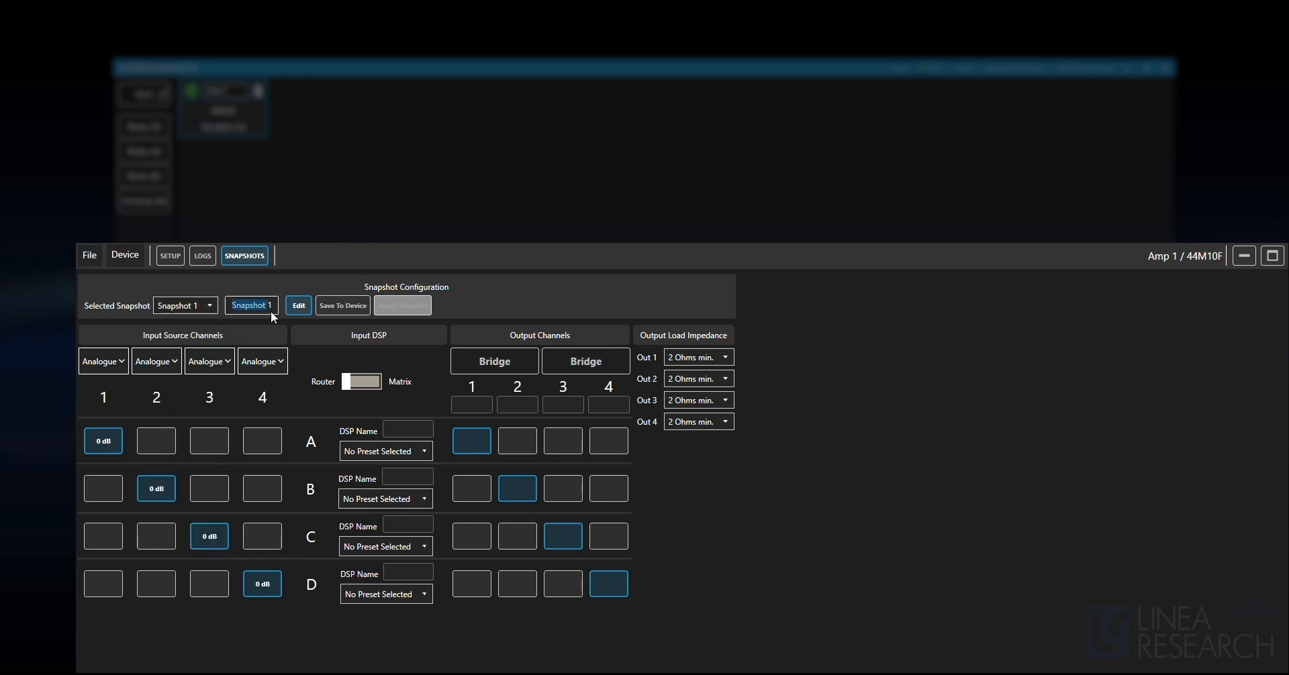
left_click(117, 365)
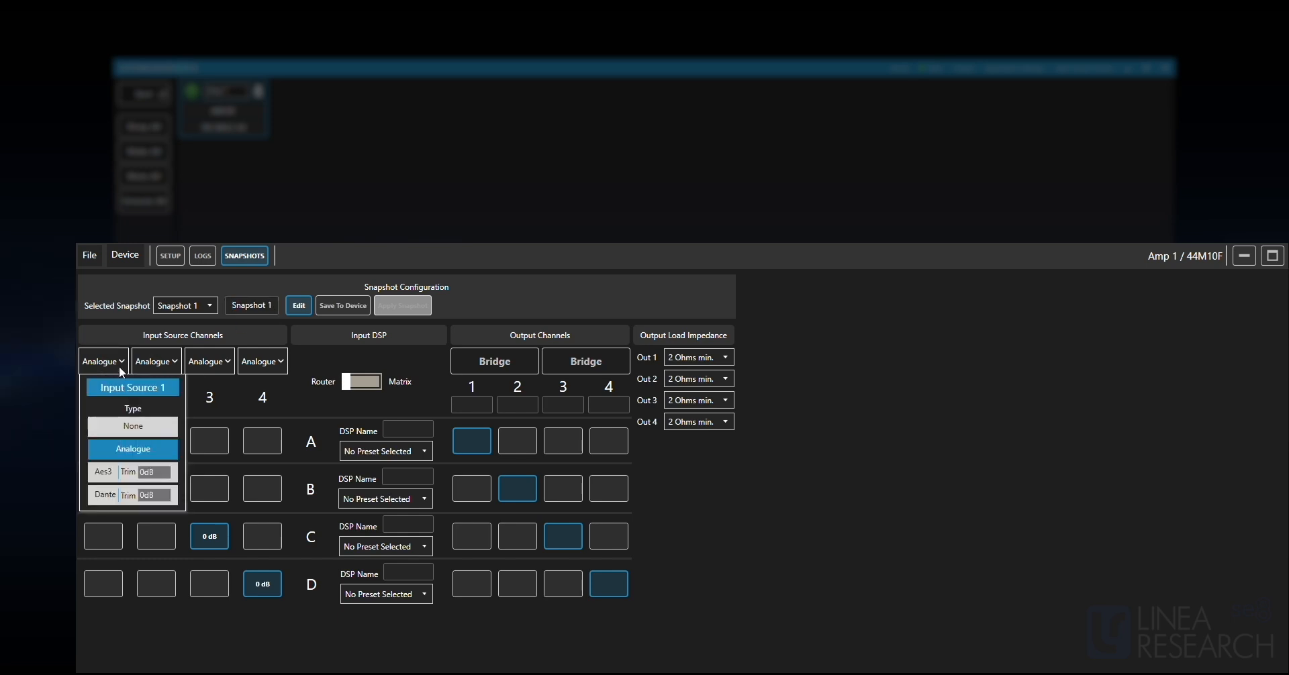
left_click(121, 362)
Try Matrix mode for the input DSP, return it to Router, and go through the DSP and output name fields.
left_click(370, 381)
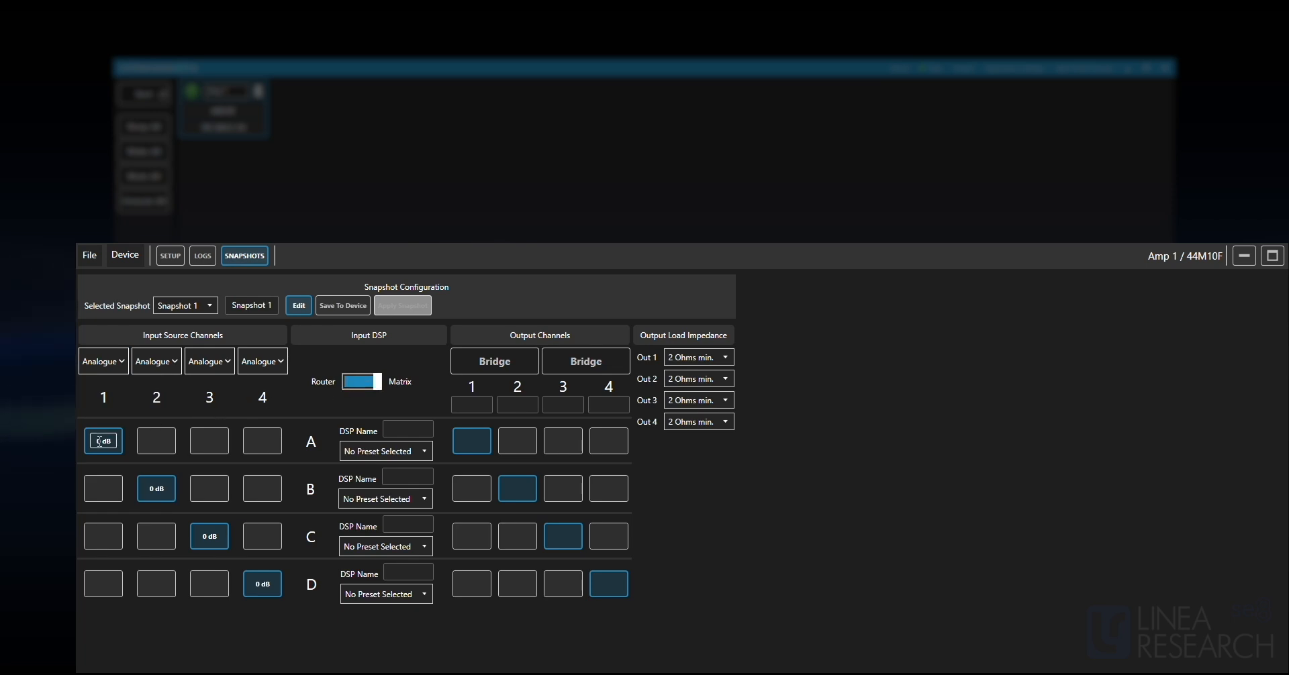
left_click(355, 384)
left_click(409, 429)
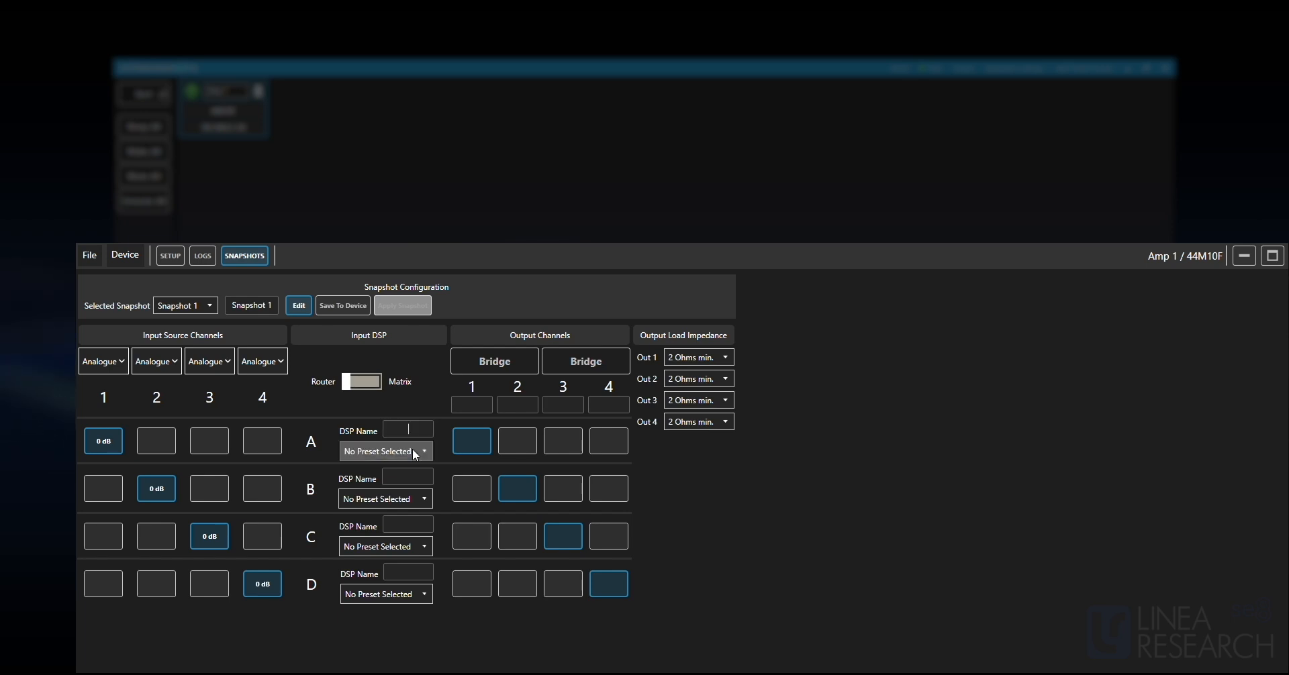
left_click(411, 478)
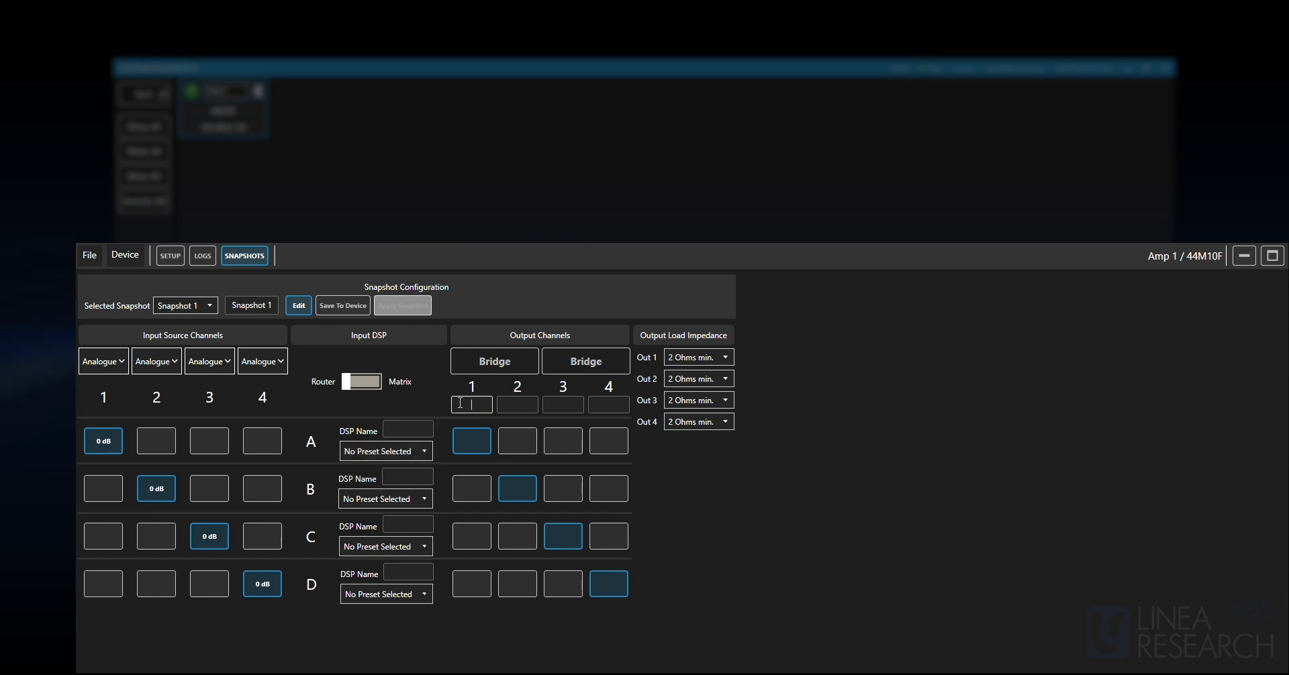
left_click(513, 405)
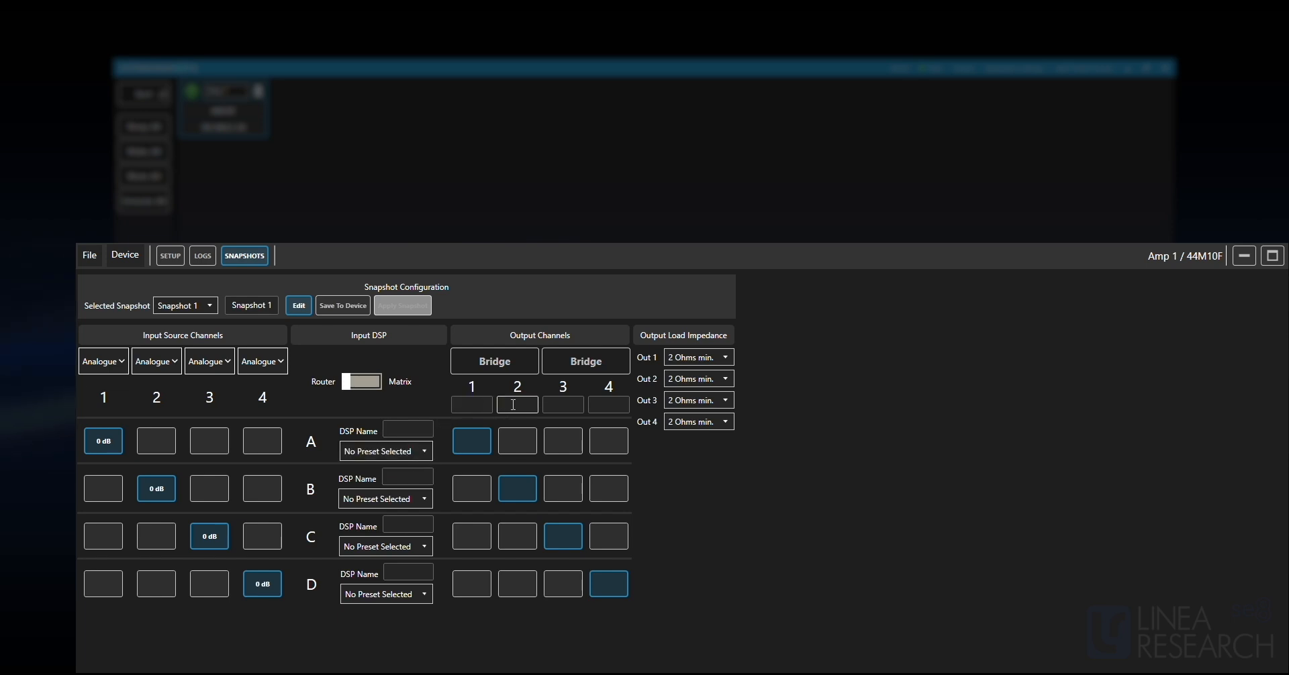
left_click(606, 405)
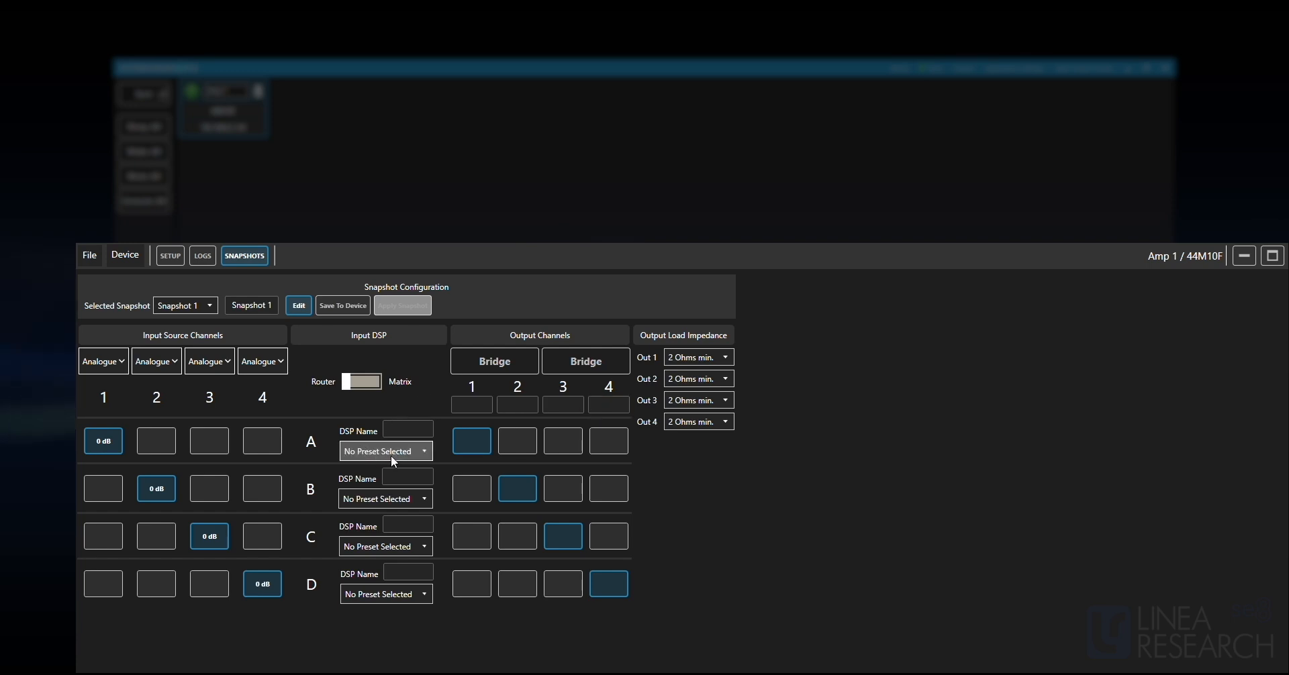
Review the preset choices for DSP A in the snapshot without assigning one.
left_click(427, 452)
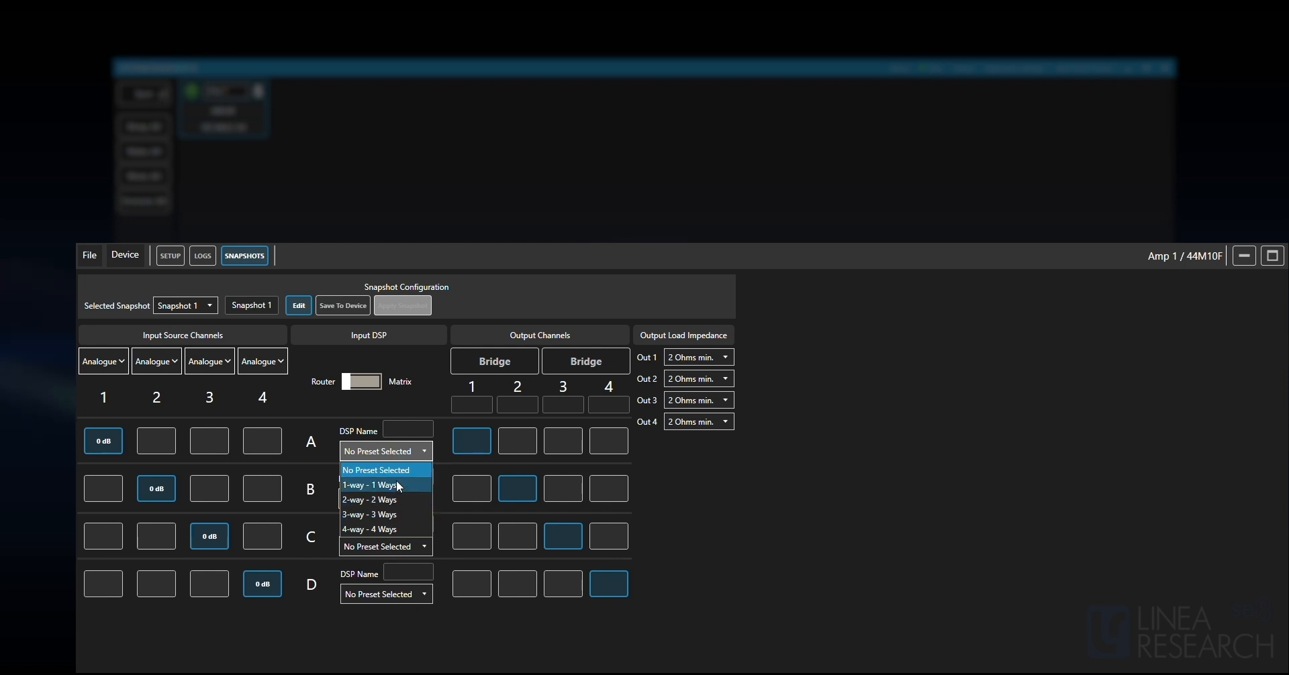
left_click(429, 456)
left_click(379, 452)
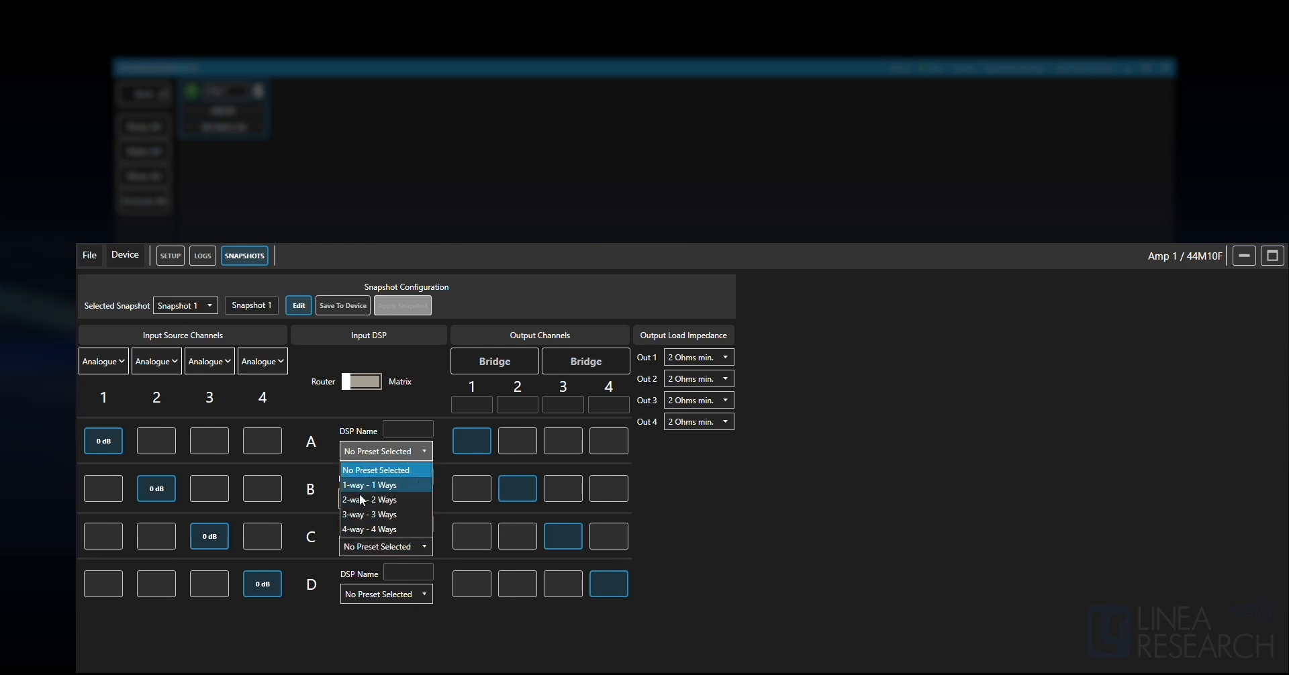
left_click(424, 448)
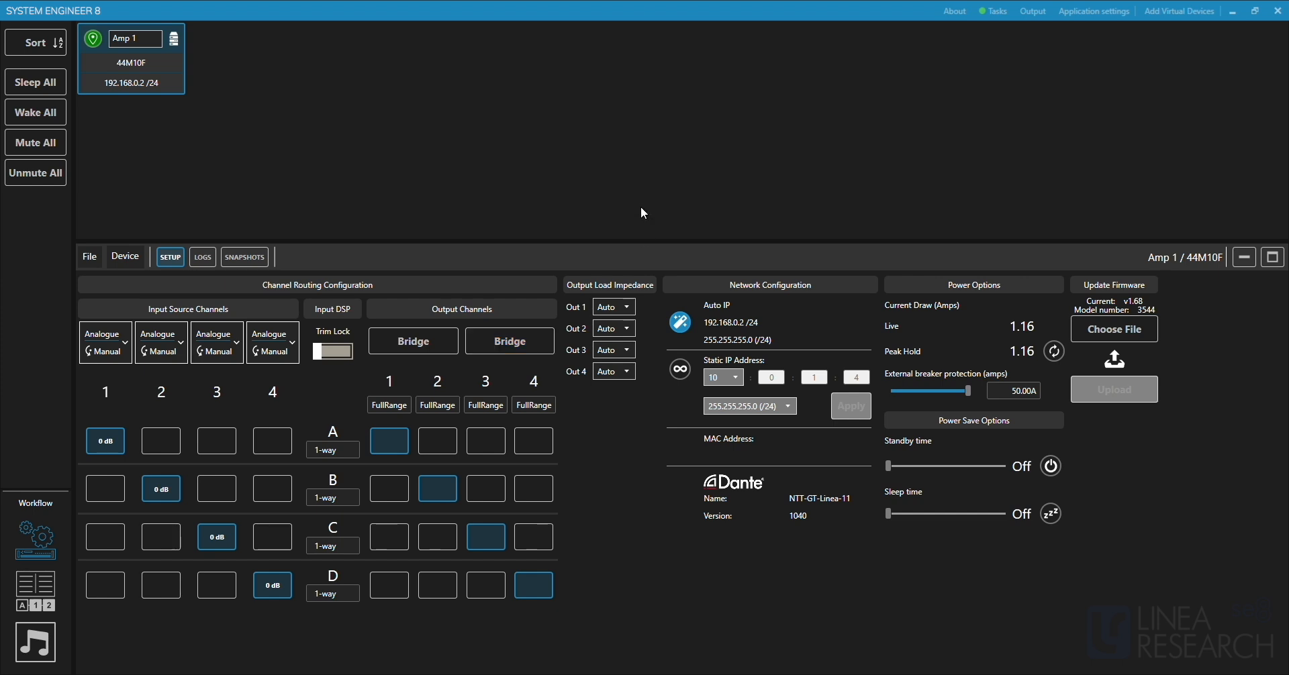
Switch to the preset library workflow and create a user library named New Preset Library.
left_click(37, 585)
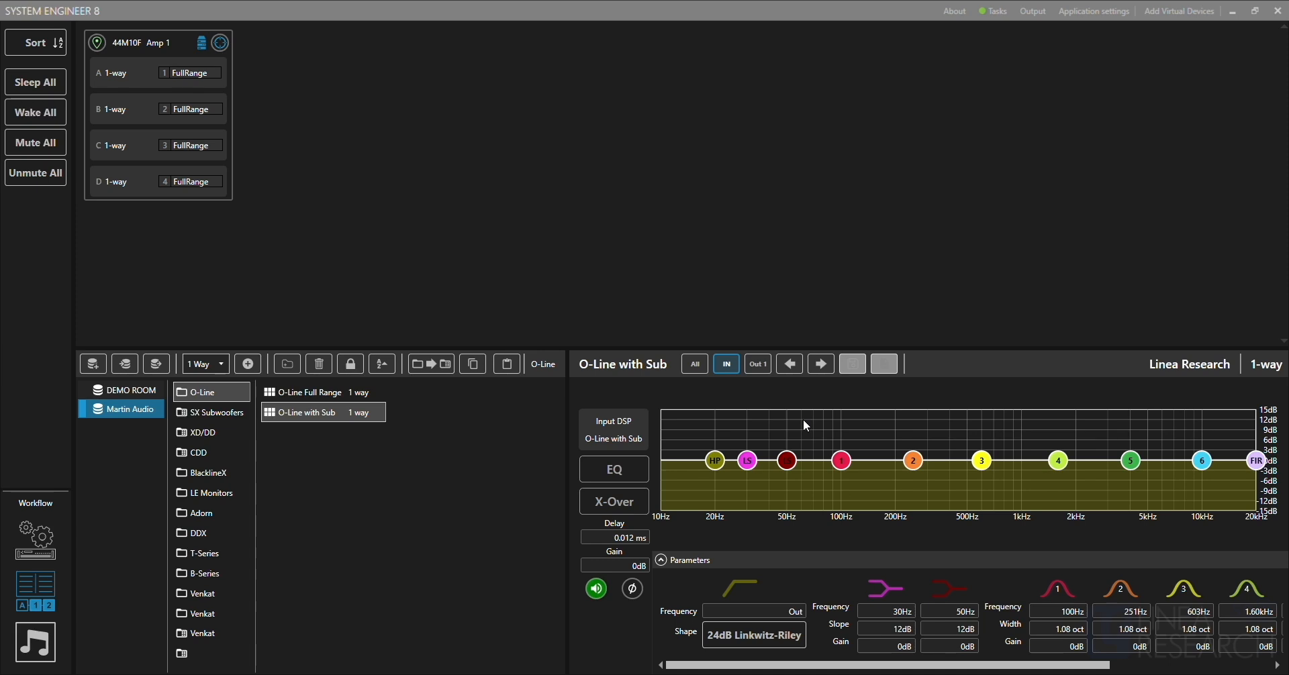
left_click(93, 364)
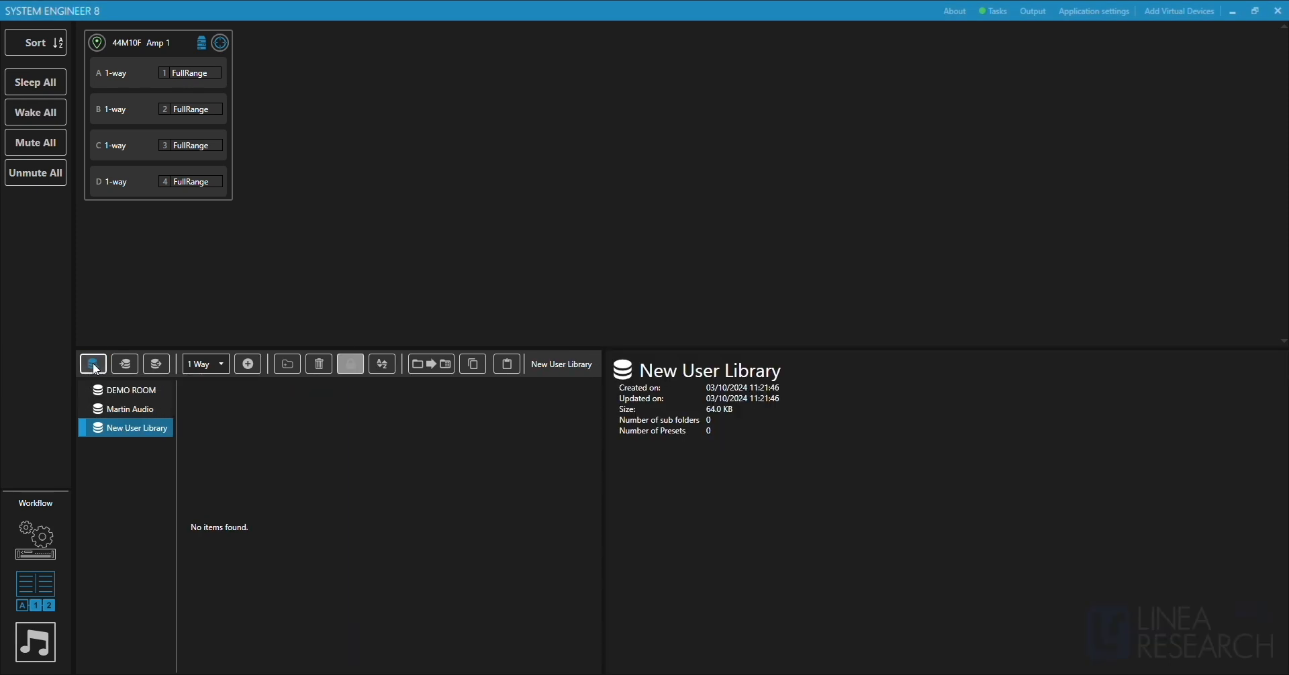
left_click(135, 430)
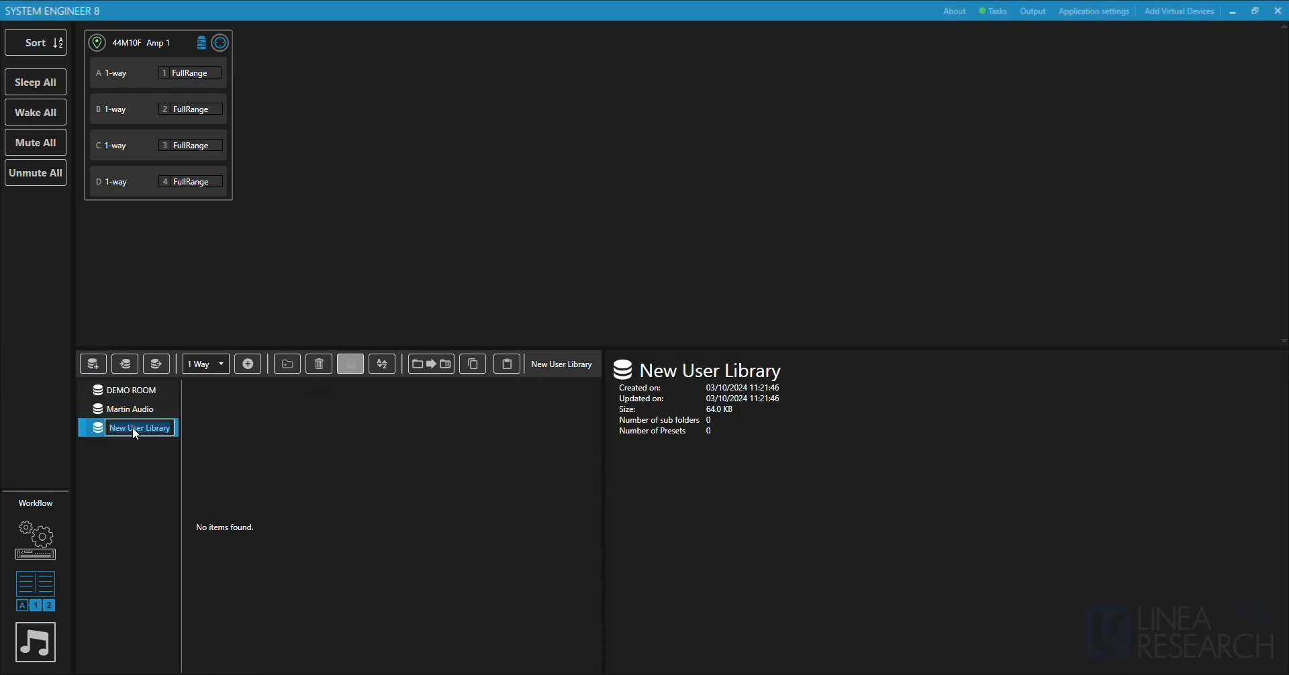
type("New")
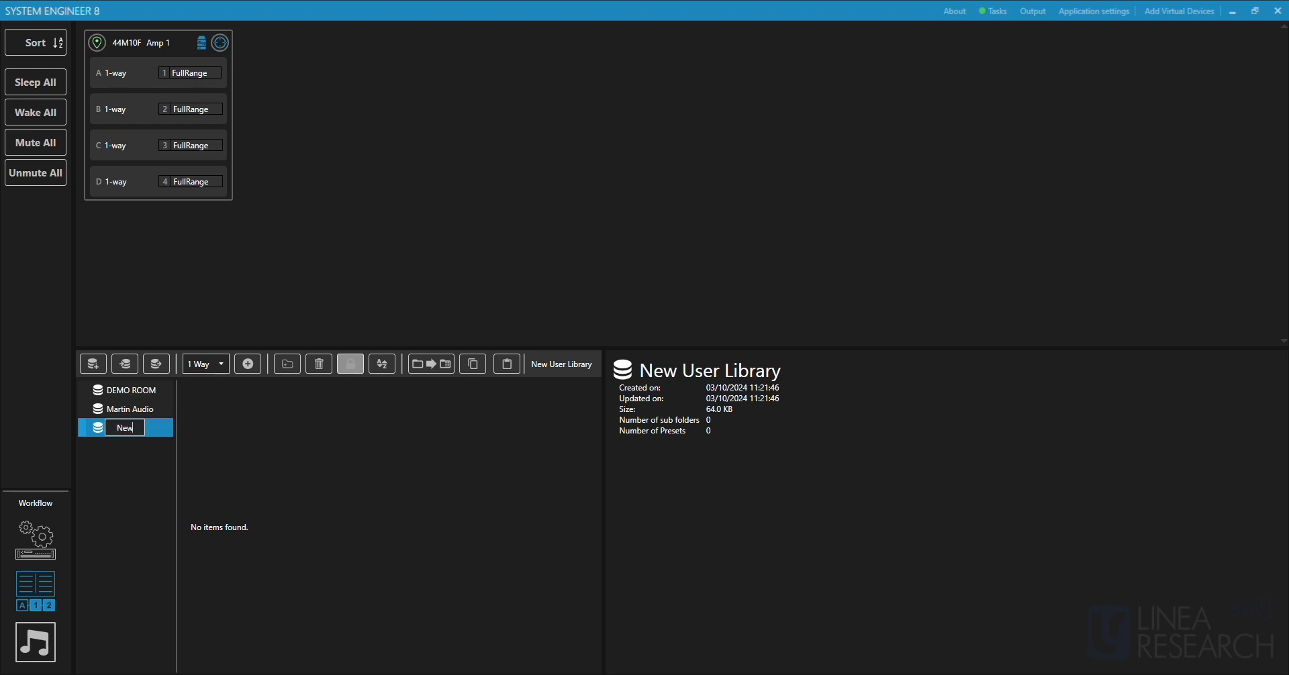
type(" Preset Library")
key("Return")
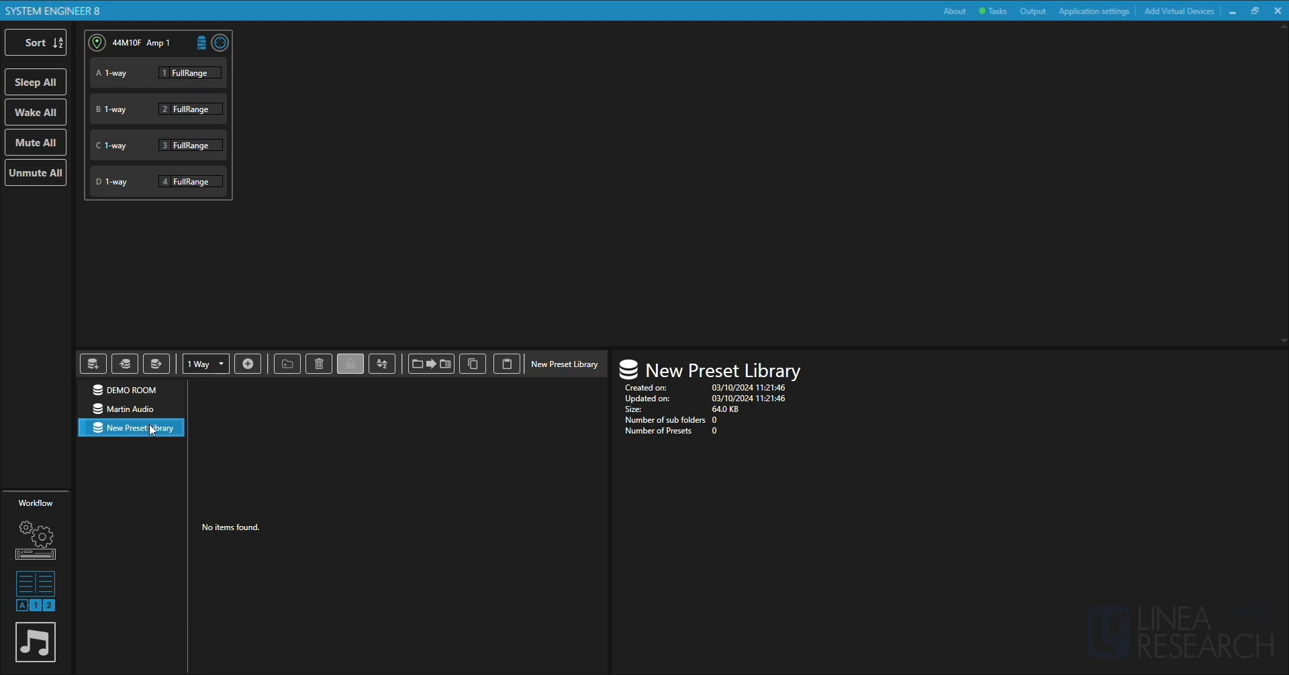
Create a folder inside New Preset Library and name it Preset Folder.
left_click(285, 364)
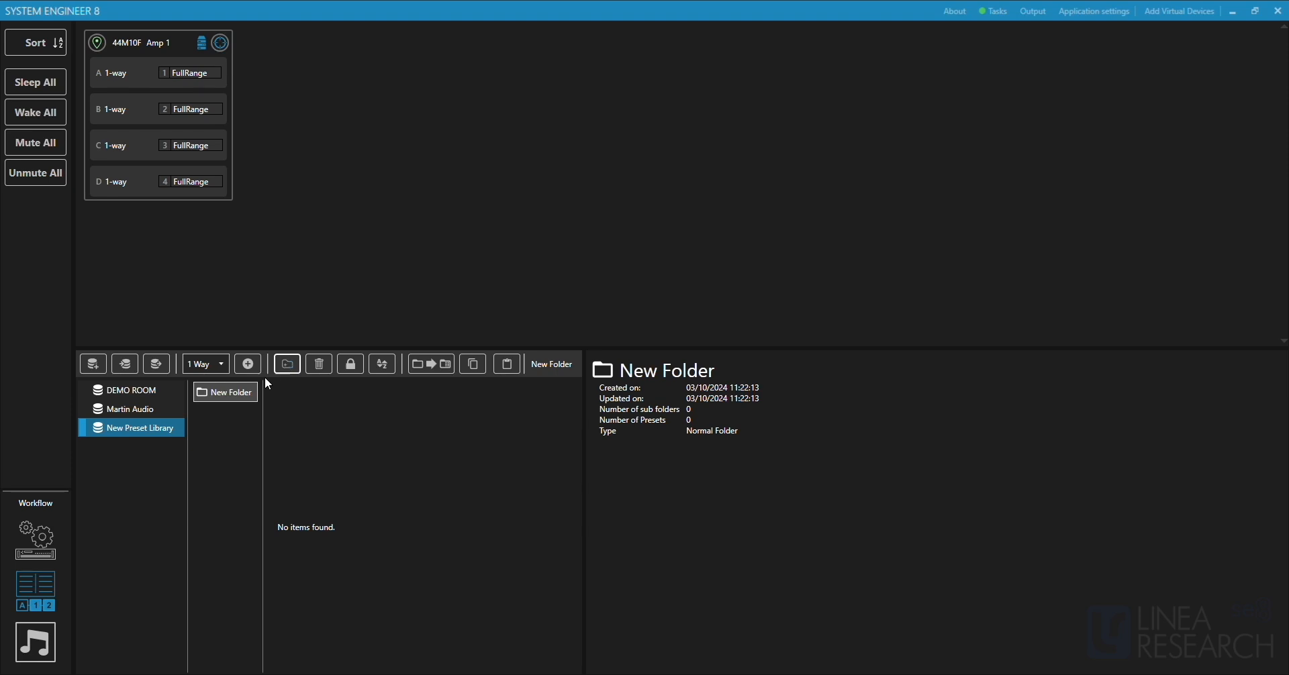
double_click(232, 394)
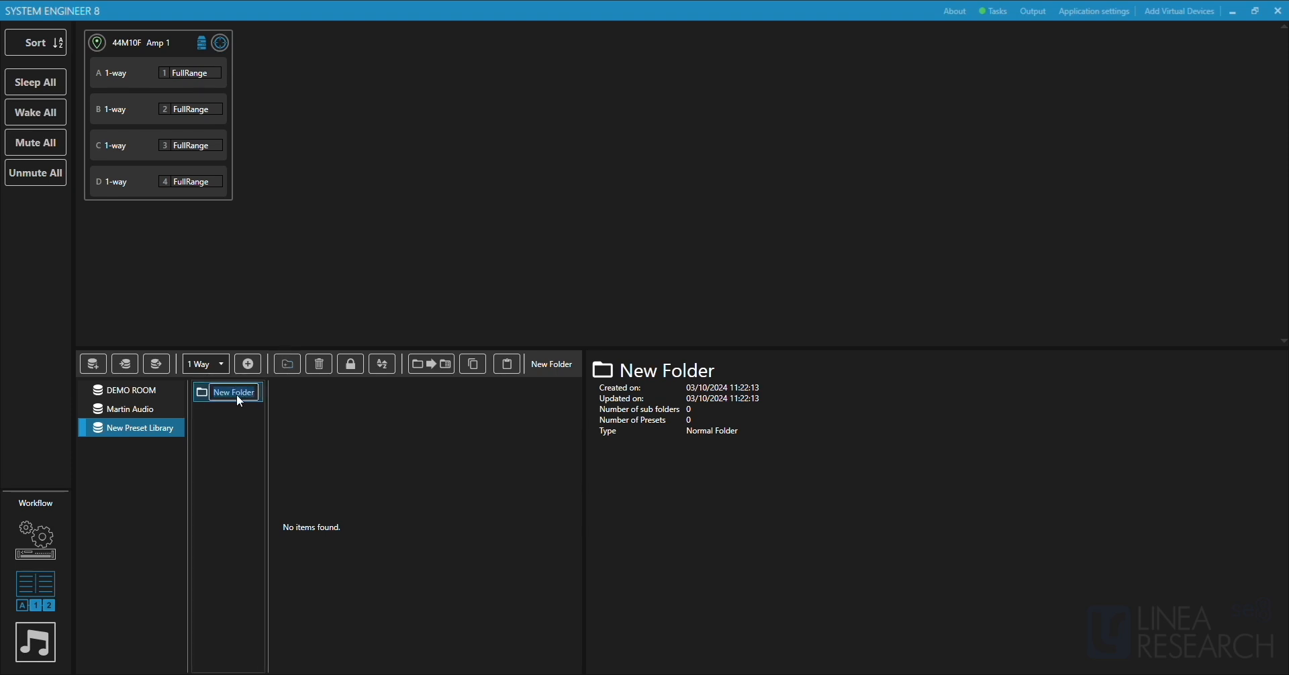
type("Preset Folder")
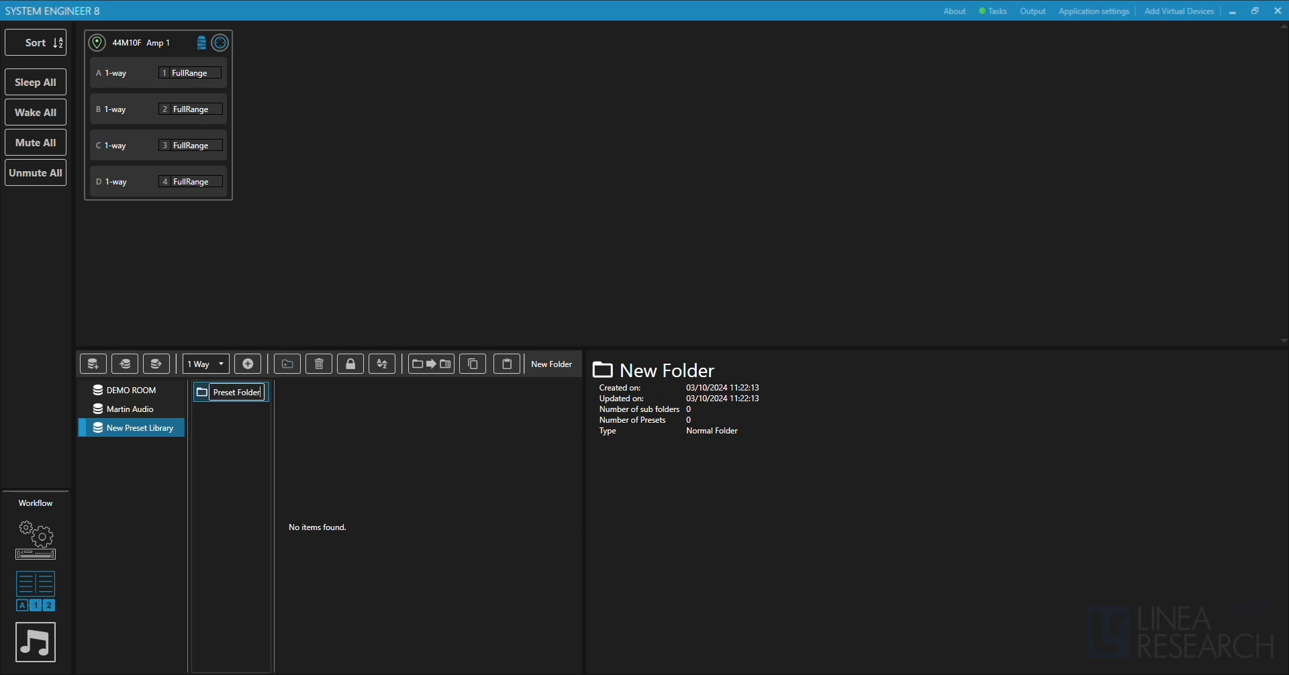
key("Return")
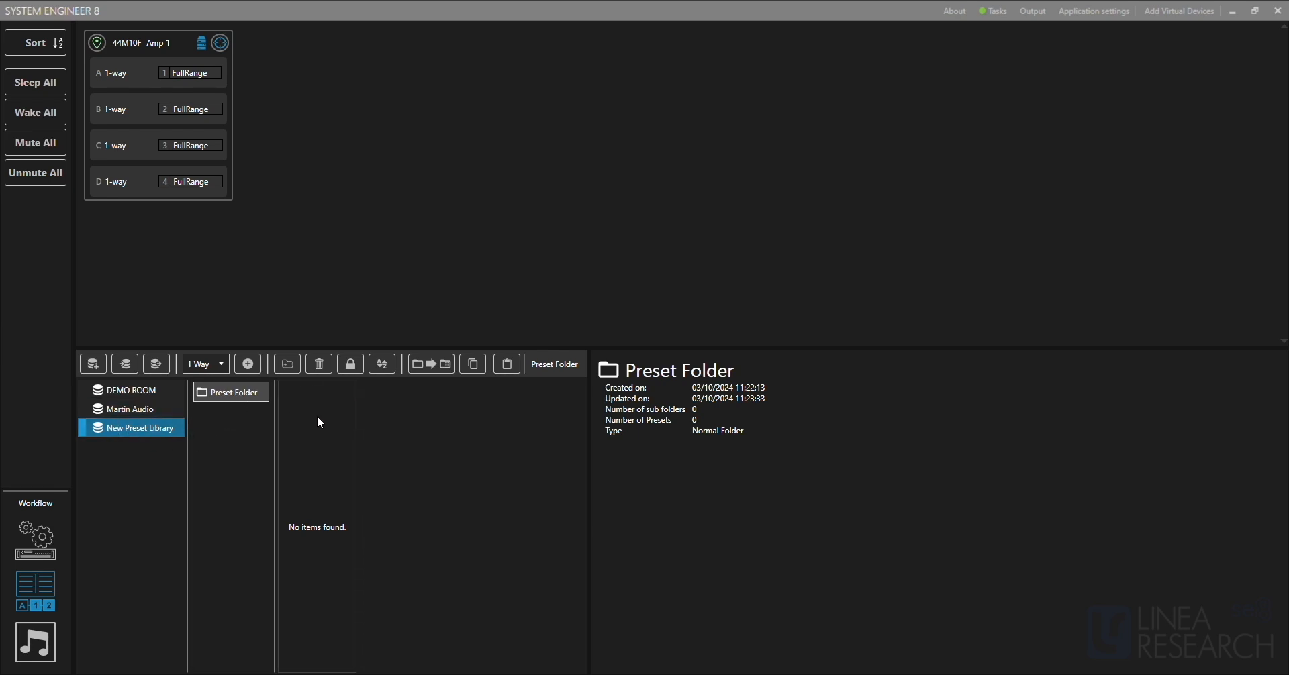
Add a 1 Way preset to Preset Folder and open it for editing.
left_click(224, 365)
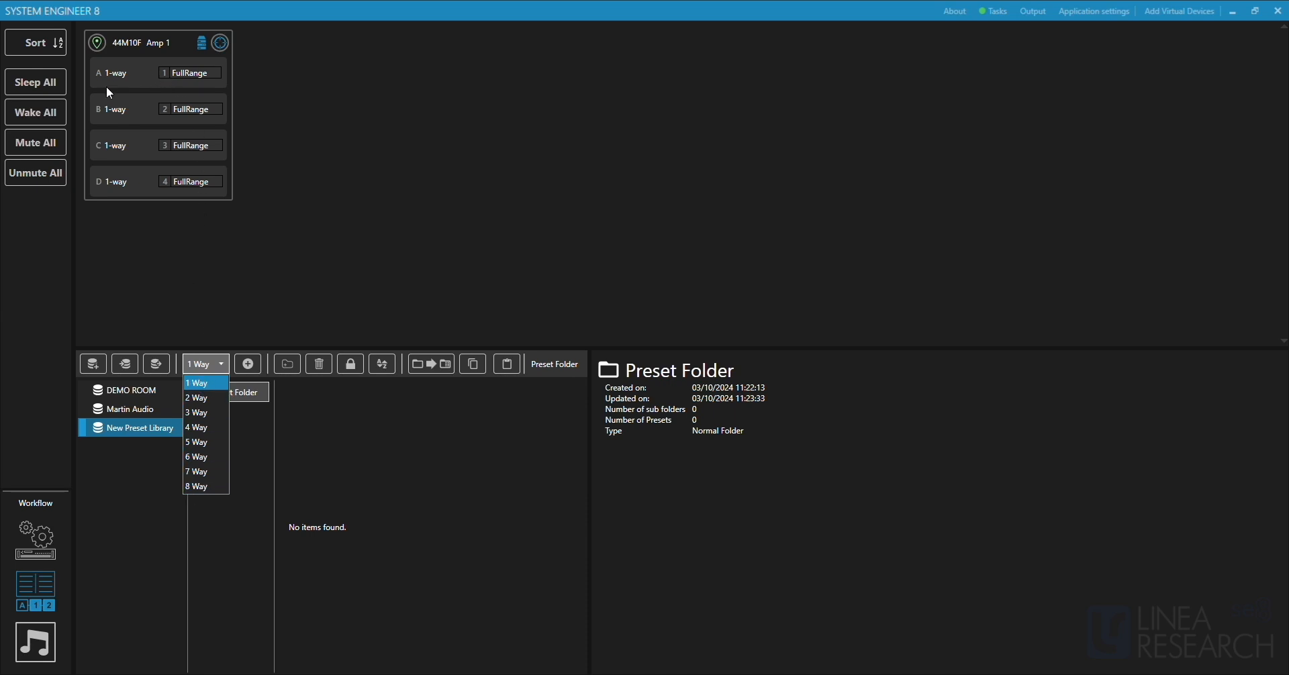
left_click(205, 389)
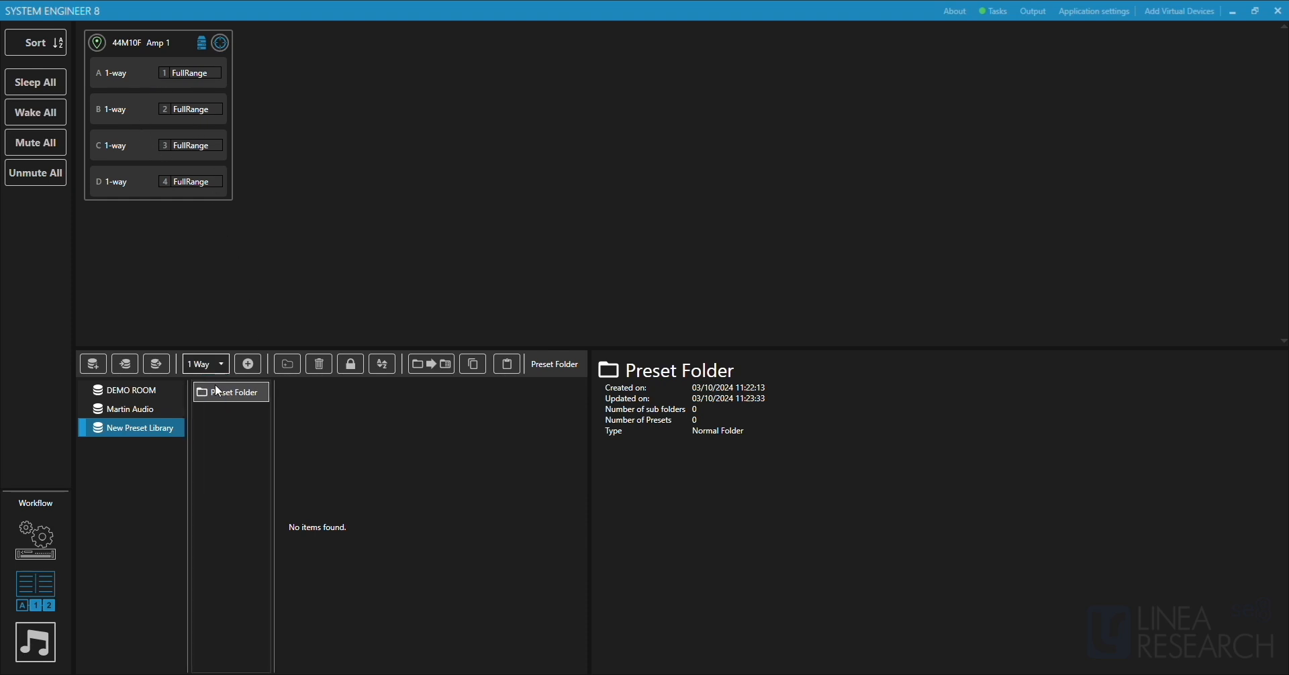
left_click(250, 364)
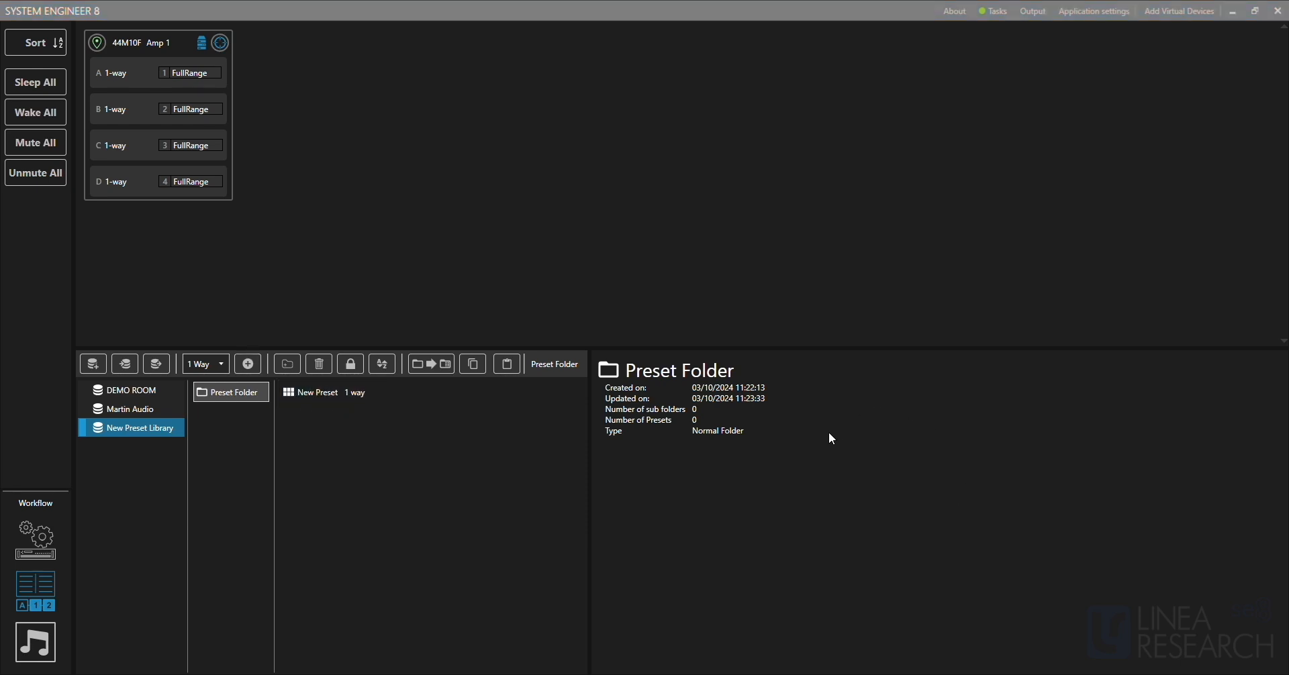
left_click(321, 392)
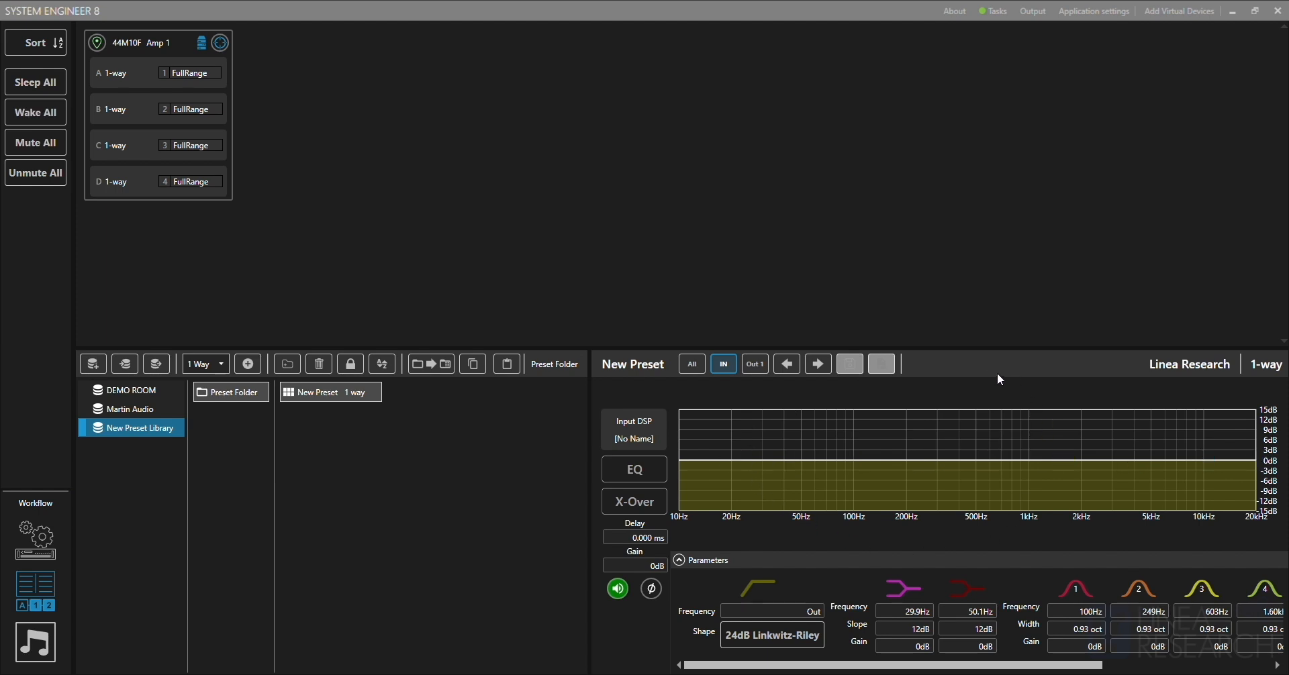
Examine the new preset's input EQ, Out 1 crossover with its filter and limiter parameters, and the overview of all channels.
left_click(627, 472)
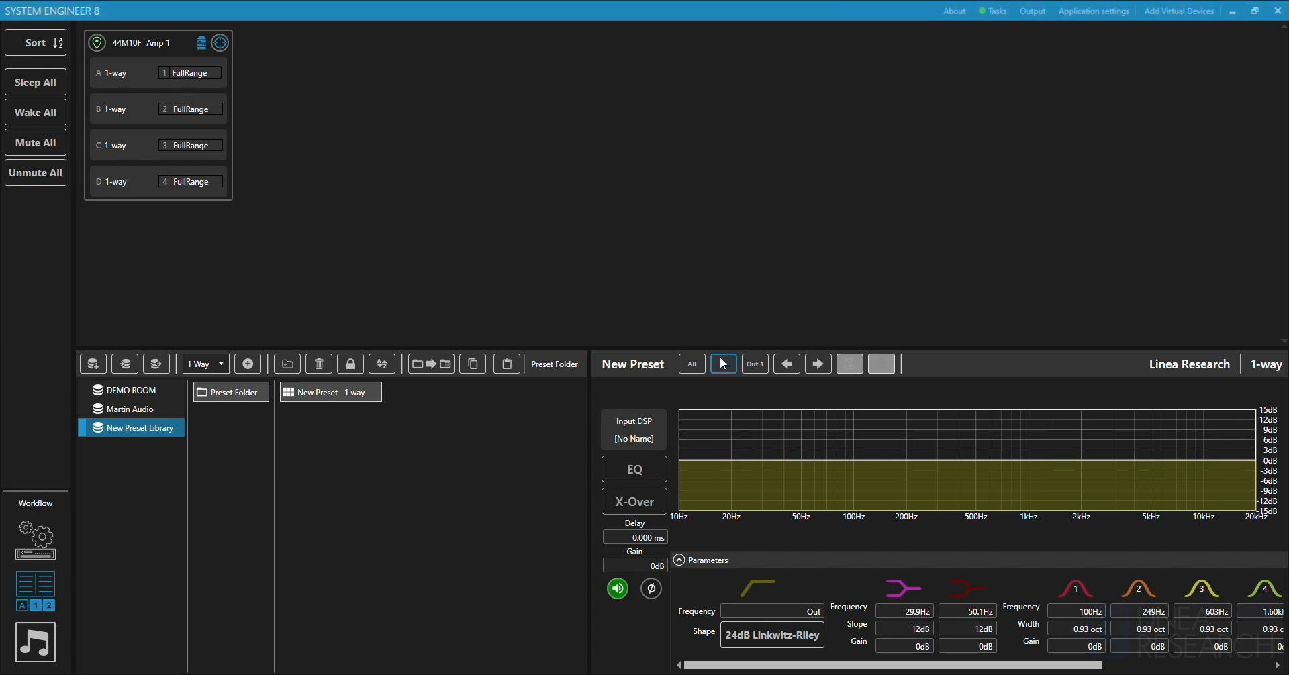
left_click(751, 370)
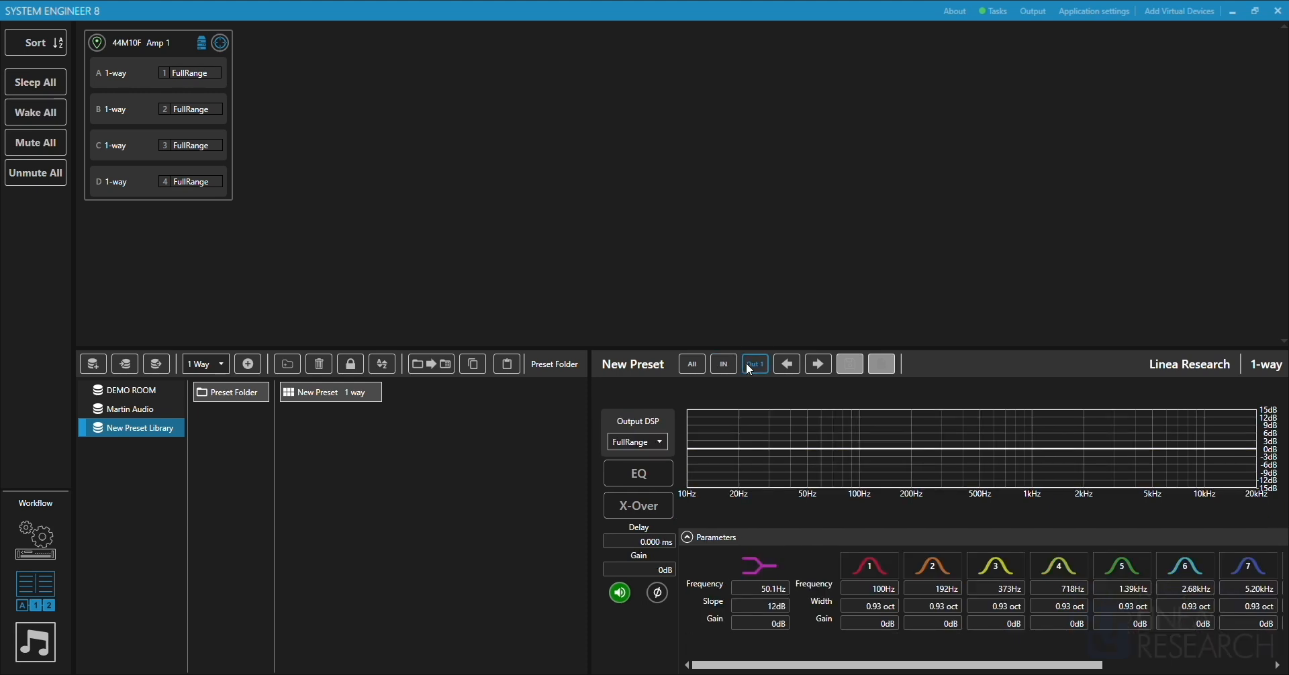
left_click(663, 505)
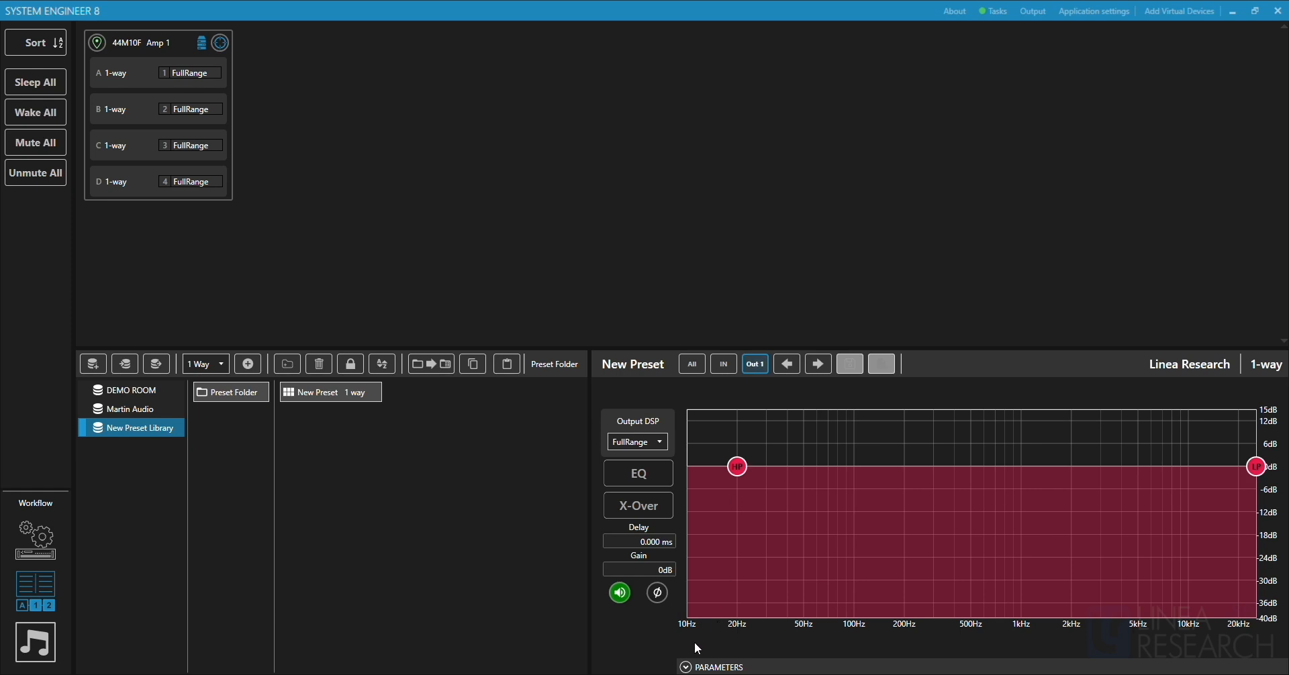
left_click(691, 668)
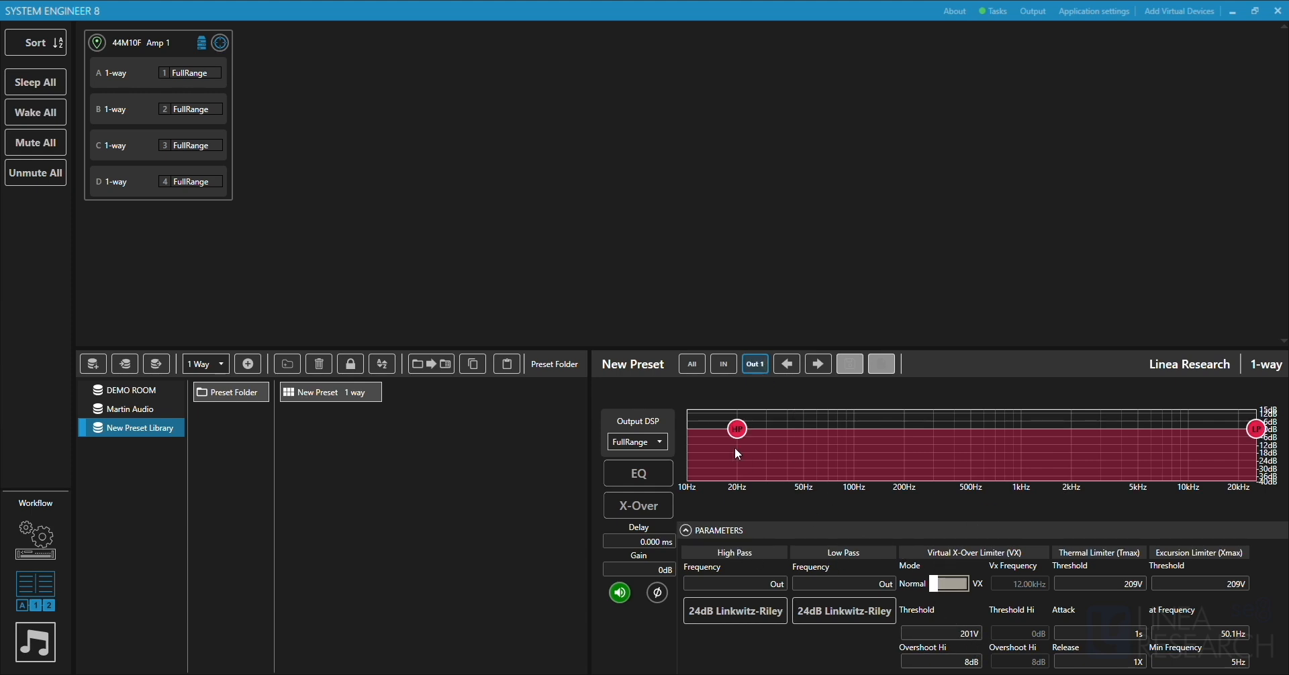
left_click(691, 366)
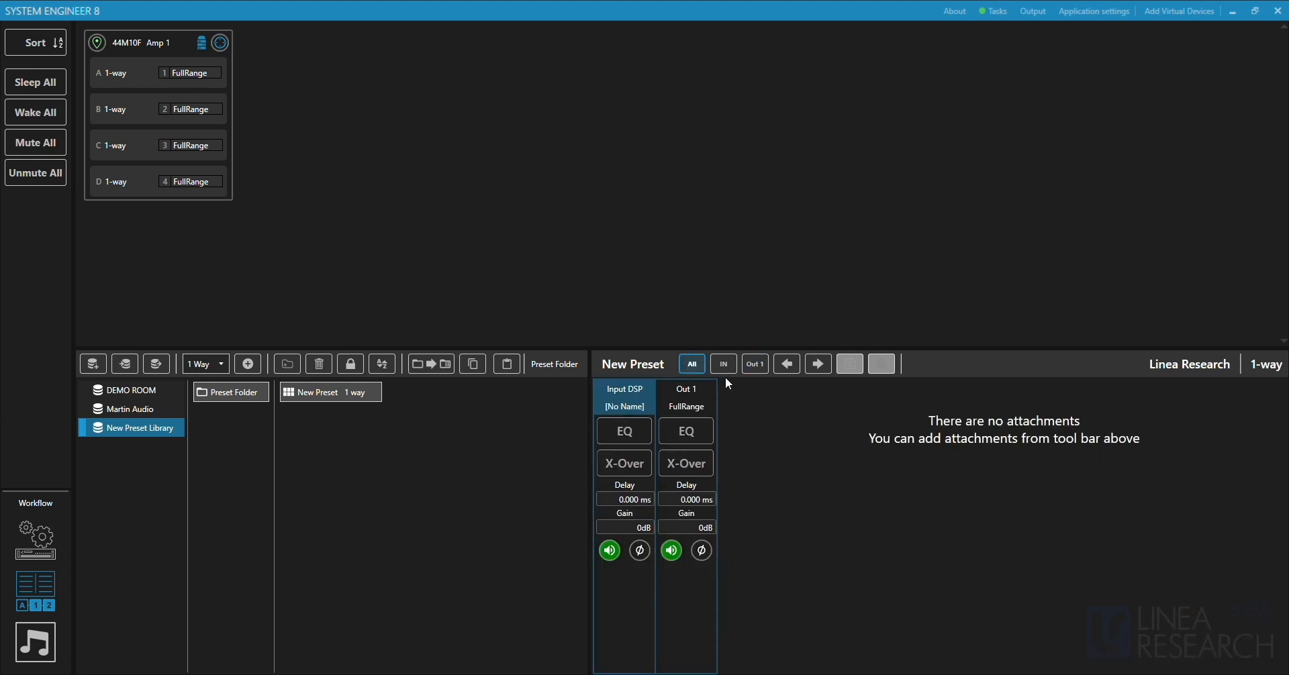
left_click(744, 365)
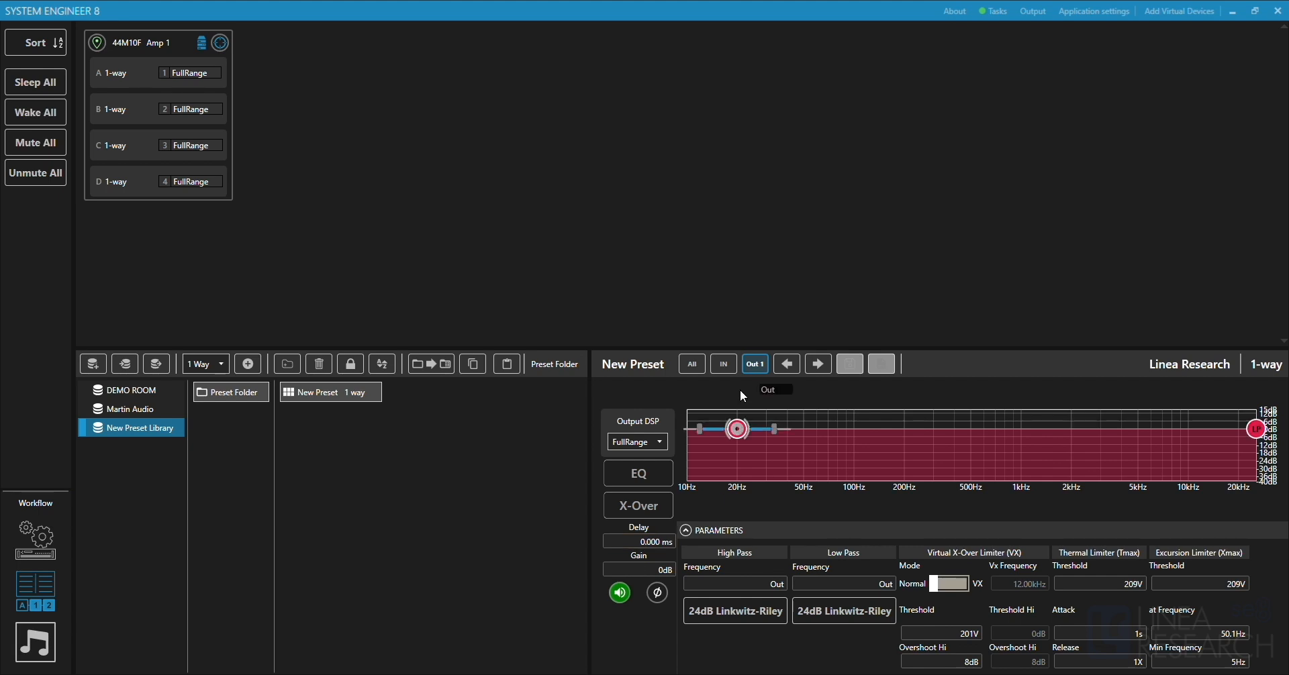
Try inverting the polarity of the new preset's input DSP, and return it to normal.
left_click(727, 367)
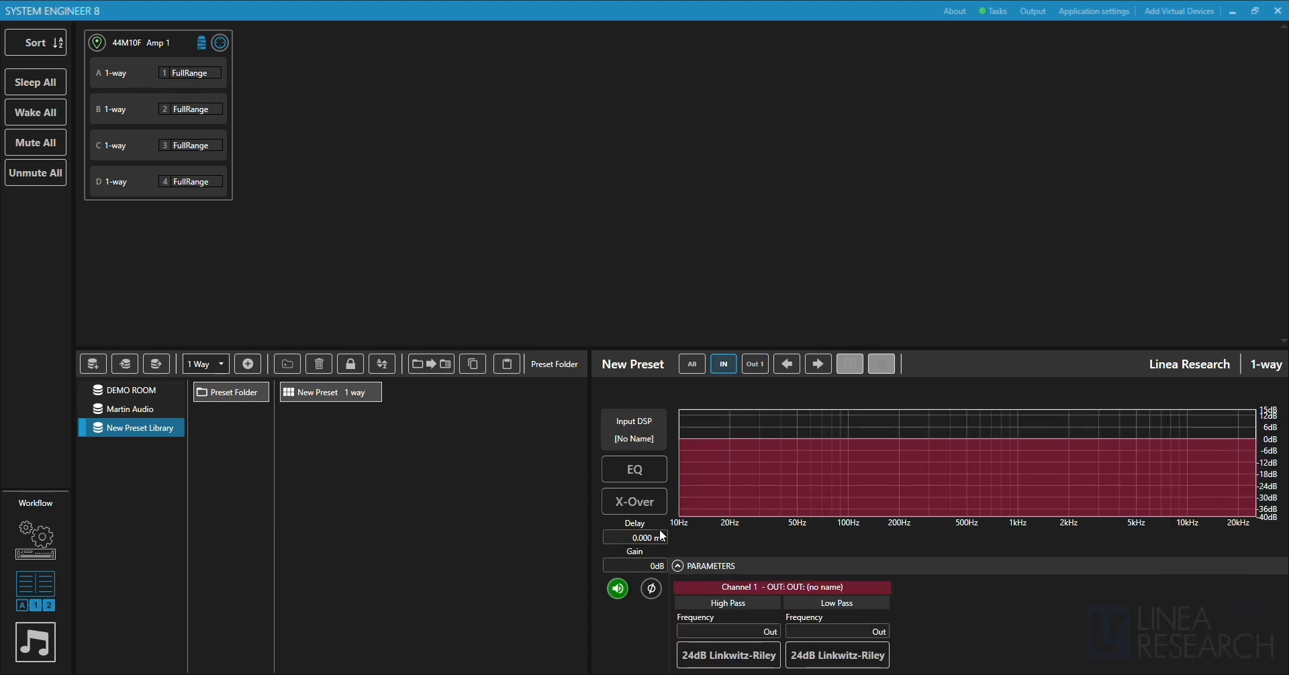
left_click(647, 592)
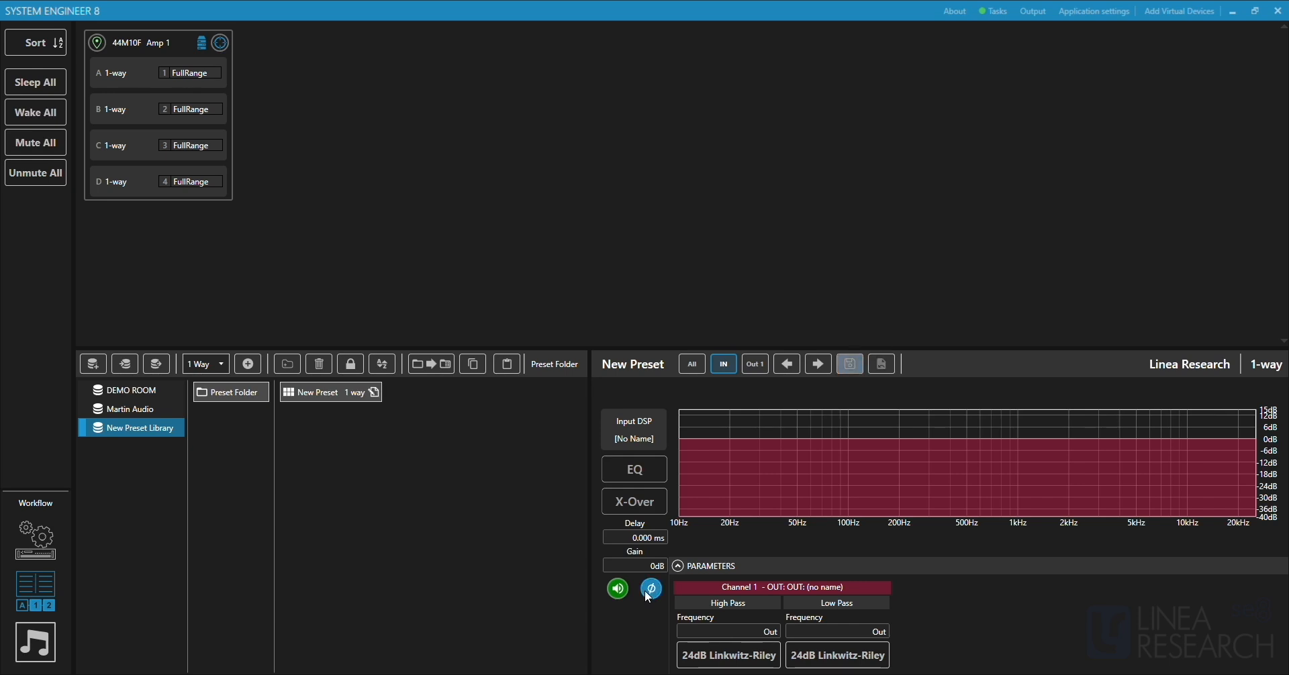
left_click(648, 593)
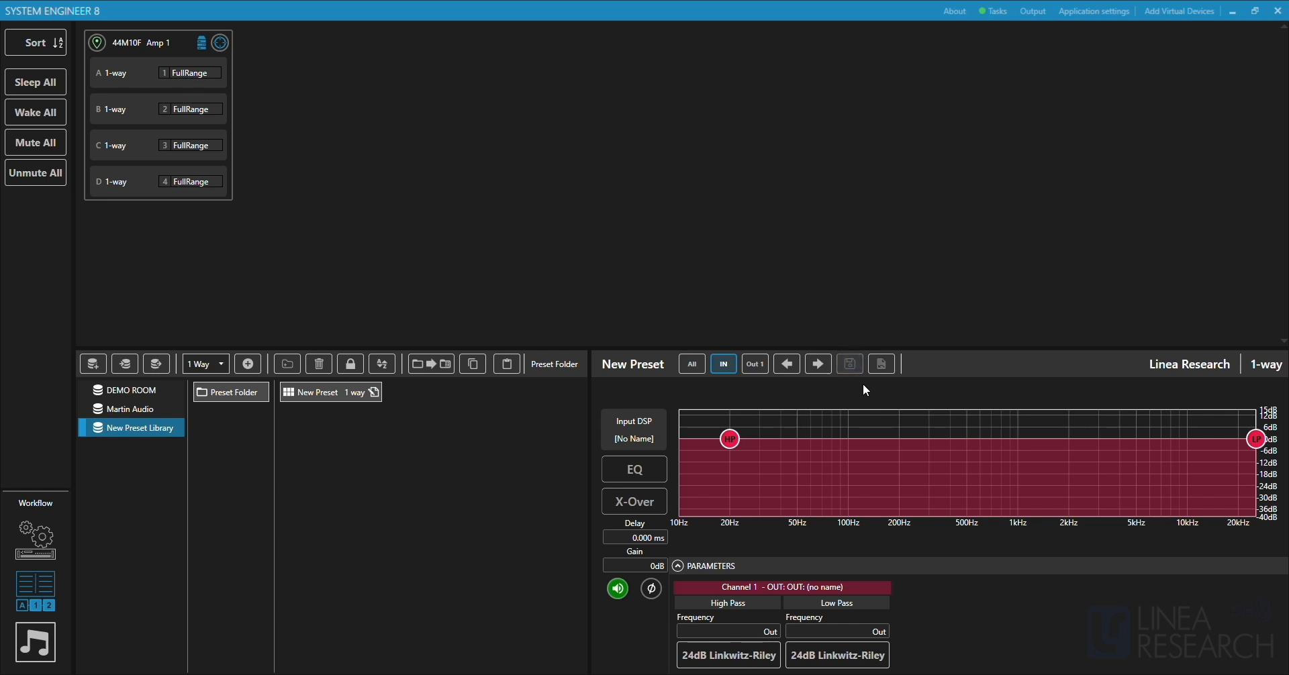
Save the edited New Preset, and convert Preset Folder into a device memory folder.
left_click(849, 362)
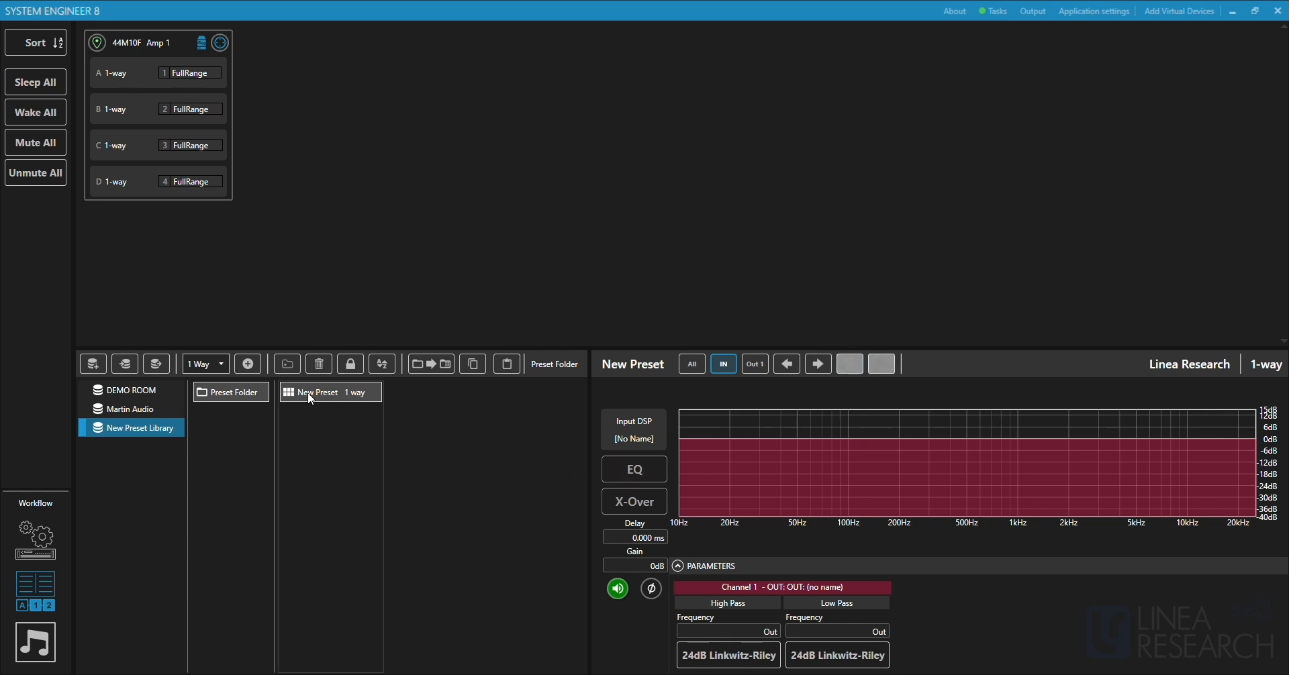
left_click(295, 422)
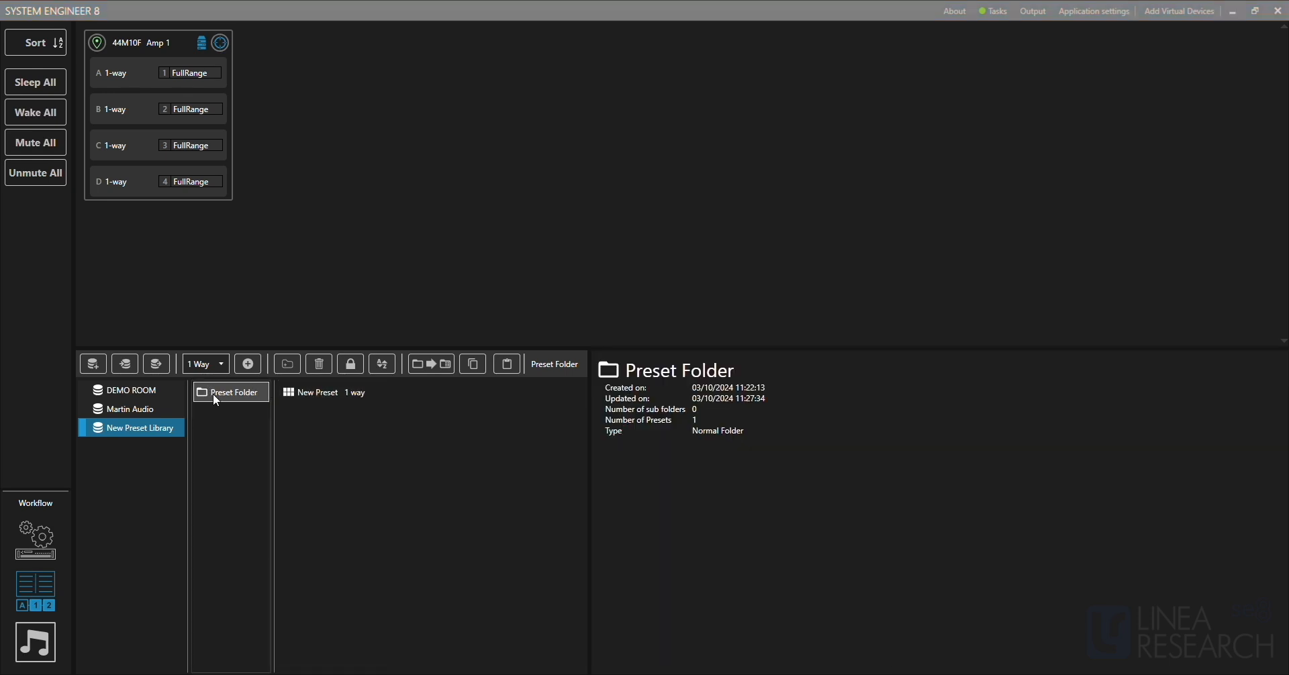
left_click(245, 393)
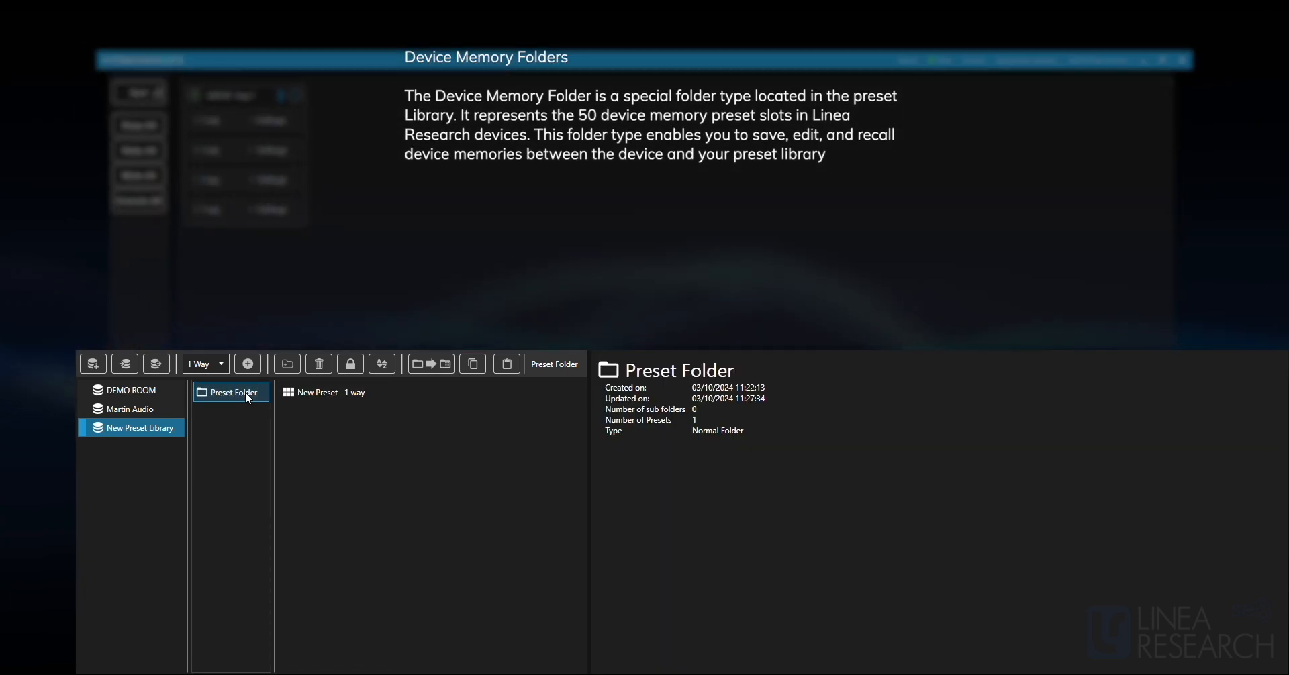
left_click(426, 368)
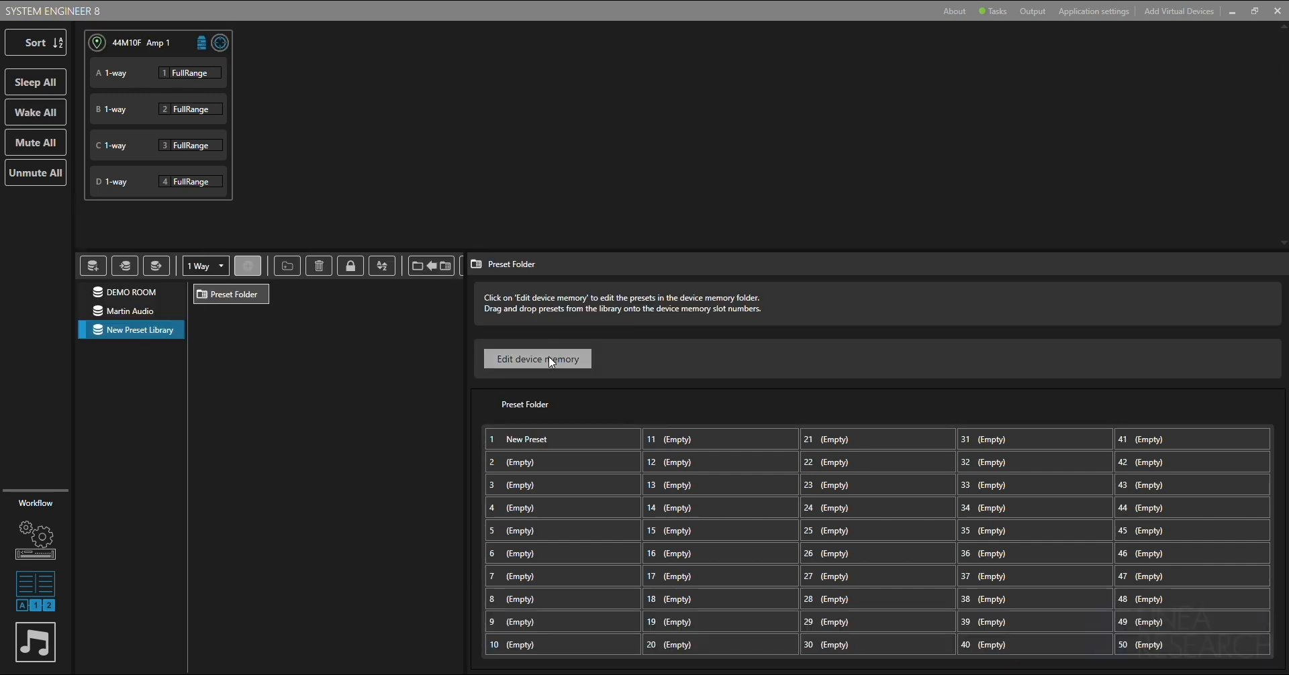
Edit the device memory of Preset Folder, moving New Preset from slot 1 to slot 4, and save the changes.
left_click(550, 362)
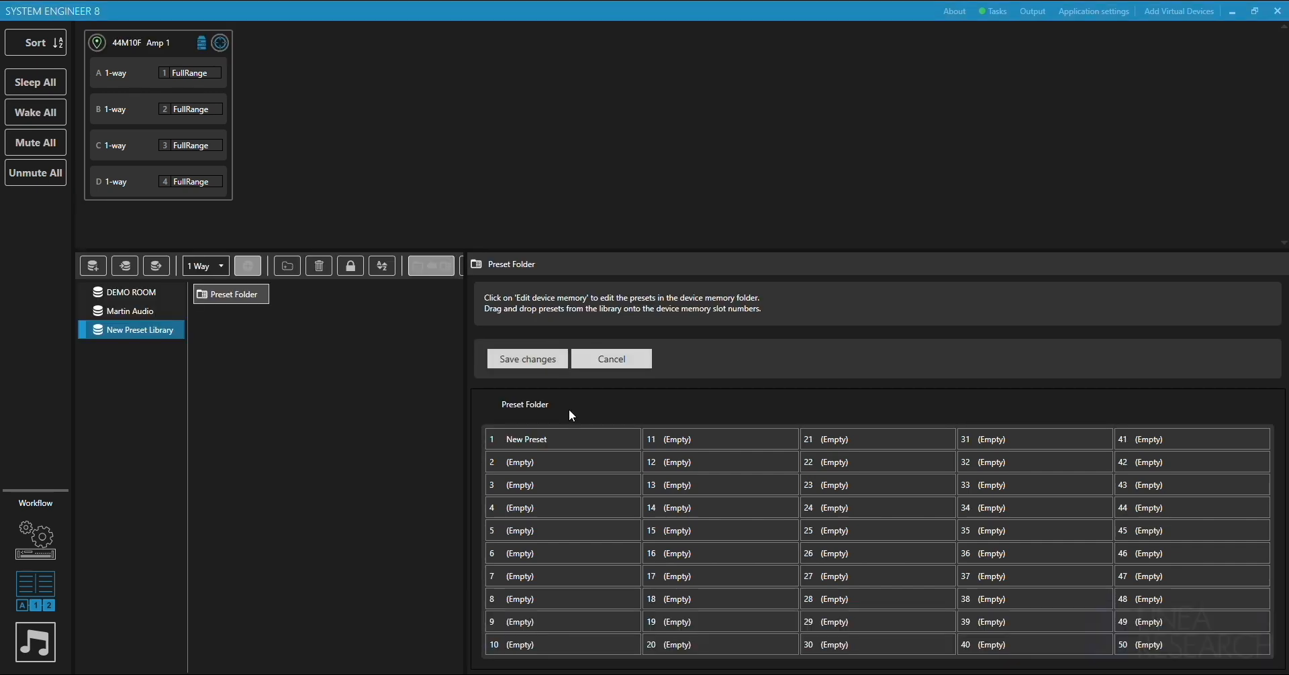
mouse_move(547, 440)
left_click_drag(545, 440, 548, 508)
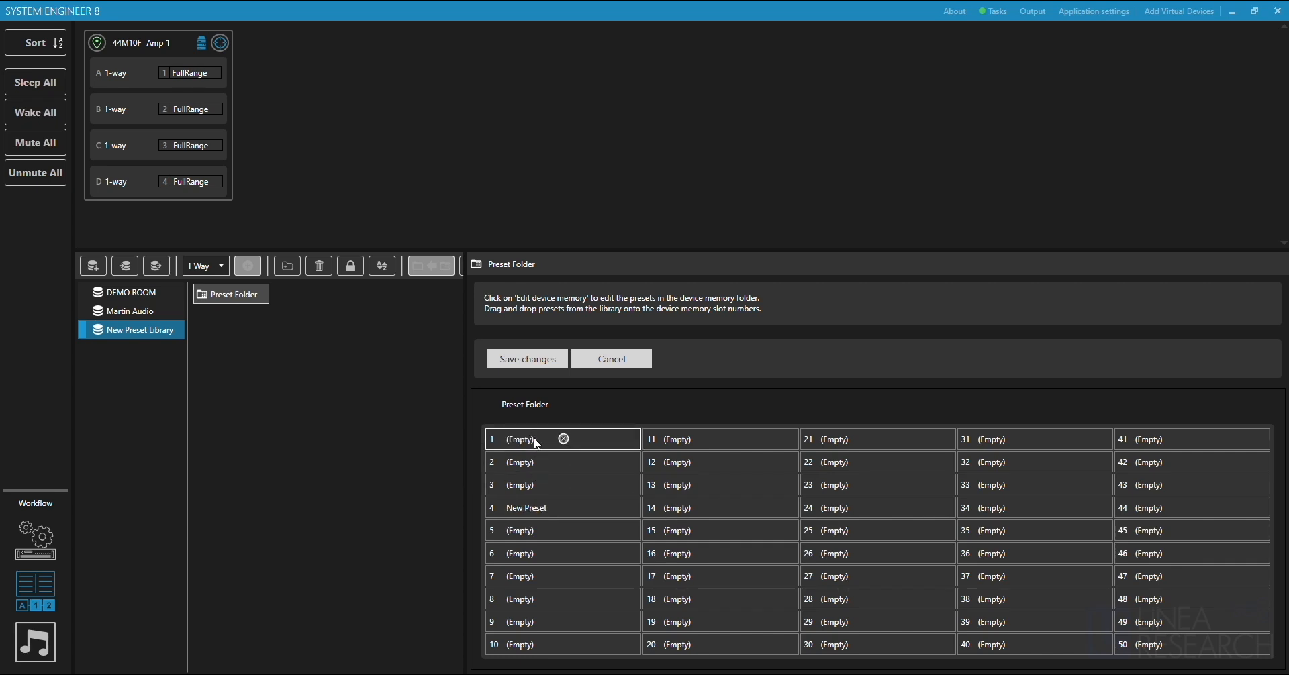
left_click(528, 360)
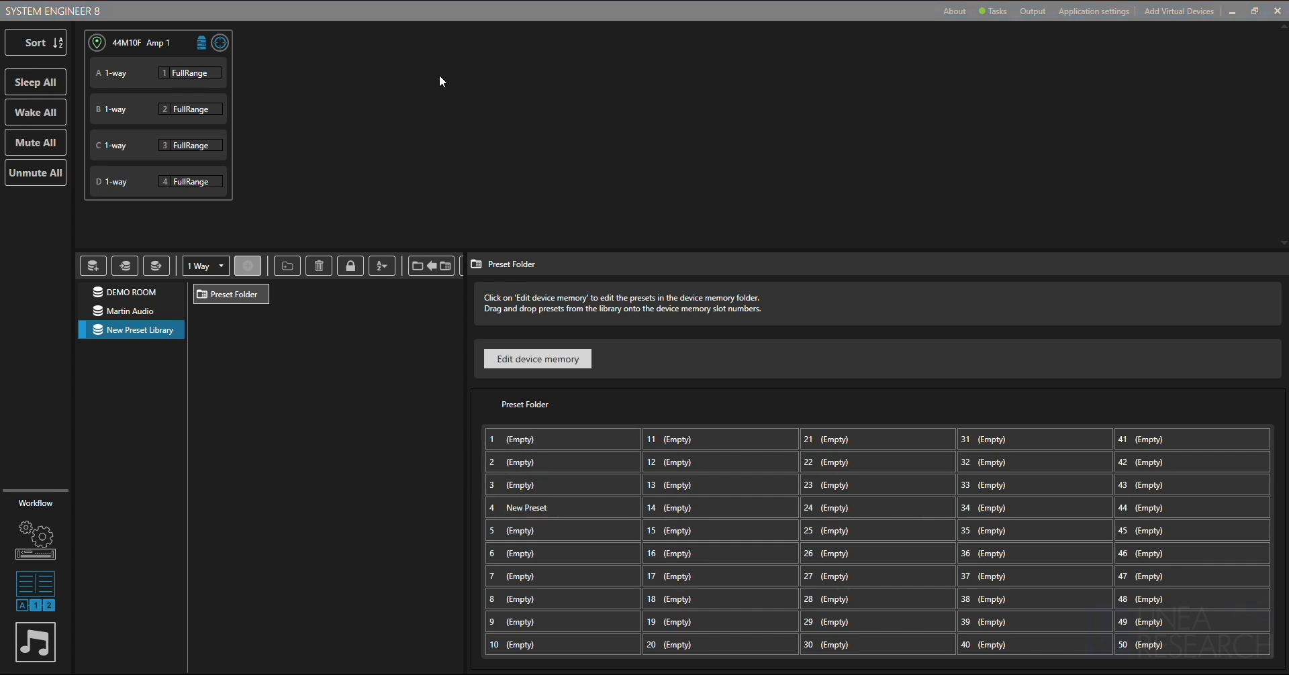
Select Amp 1 and try saving its device memory into New Preset Library.
left_click(221, 44)
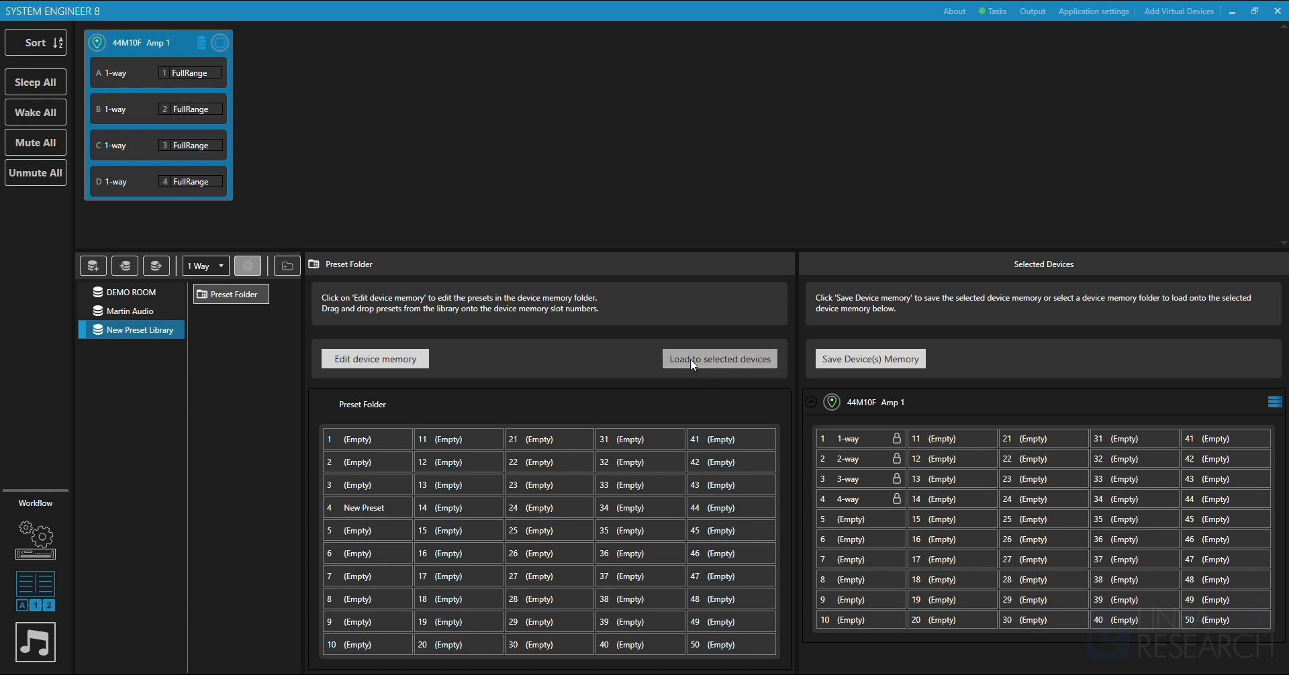
left_click(741, 367)
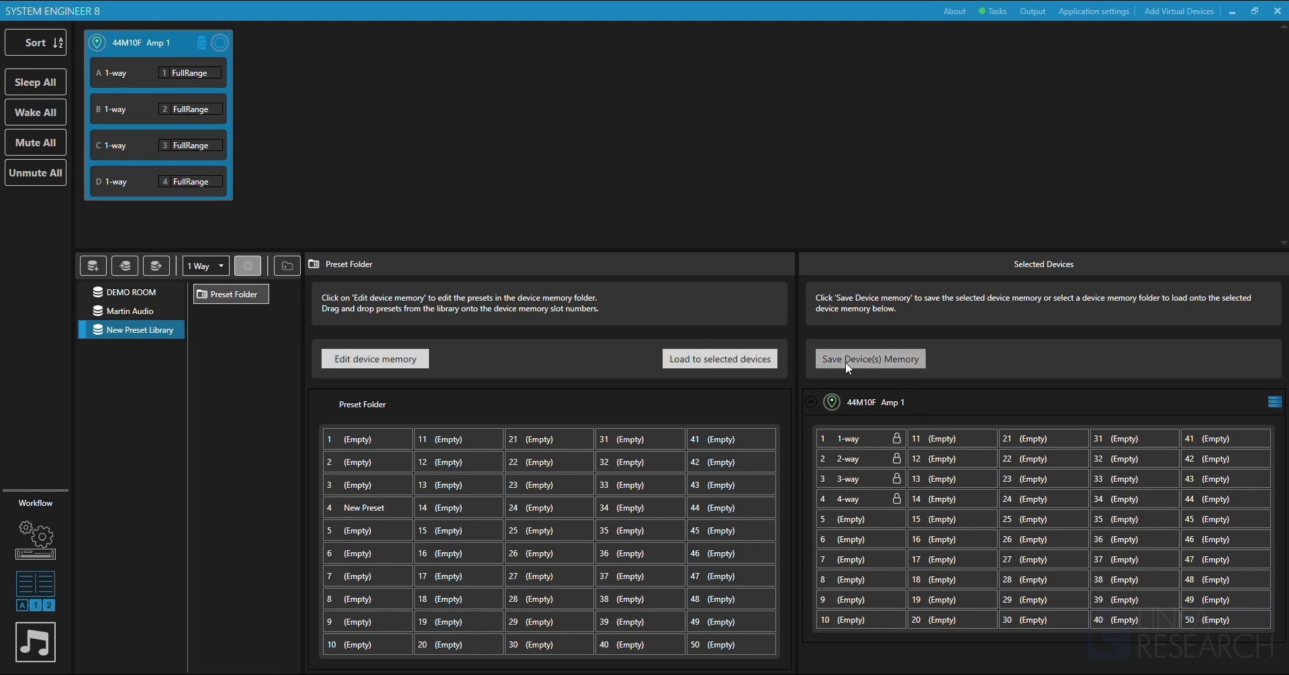
left_click(886, 363)
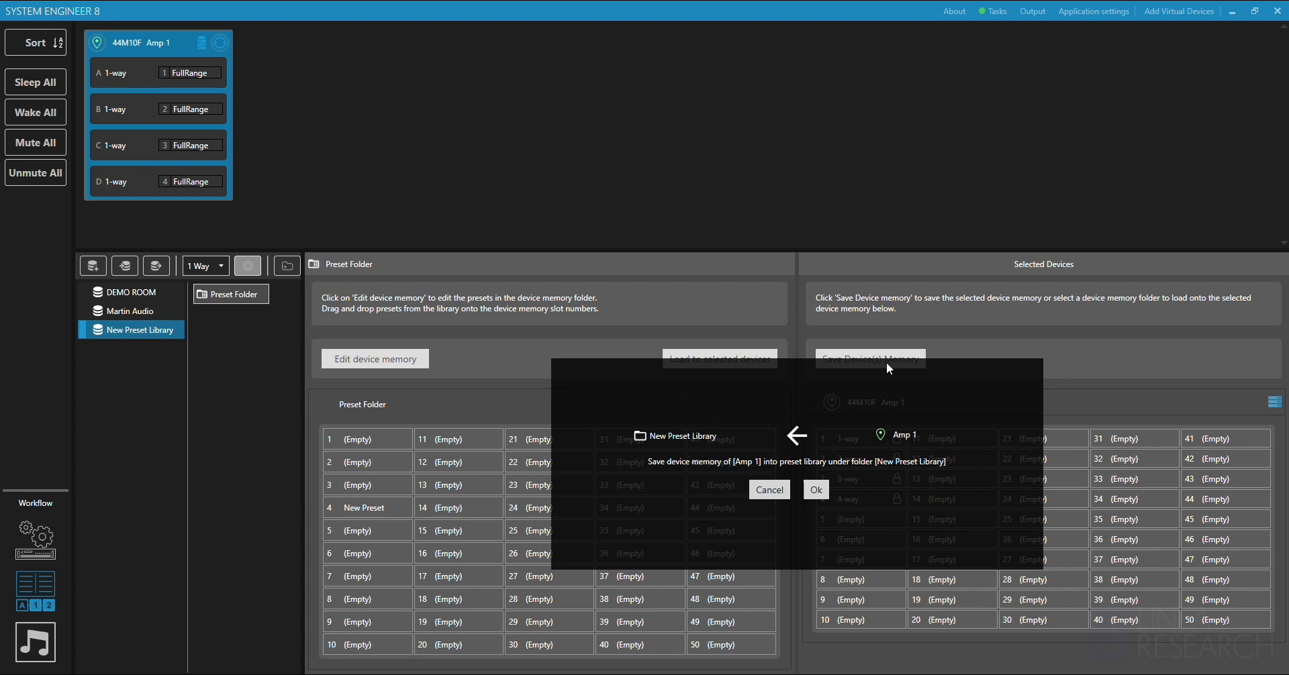
left_click(770, 489)
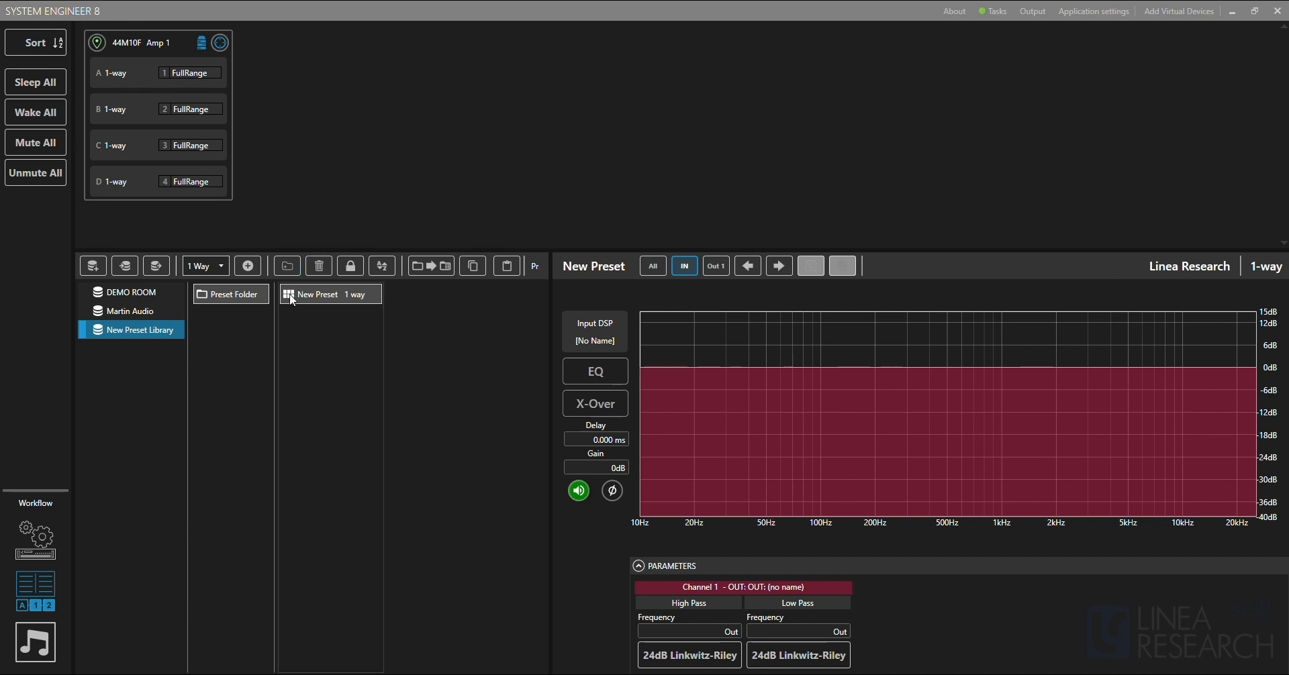
Apply New Preset to drive module B of Amp 1, and save module A's preset into Preset Folder.
left_click(327, 301)
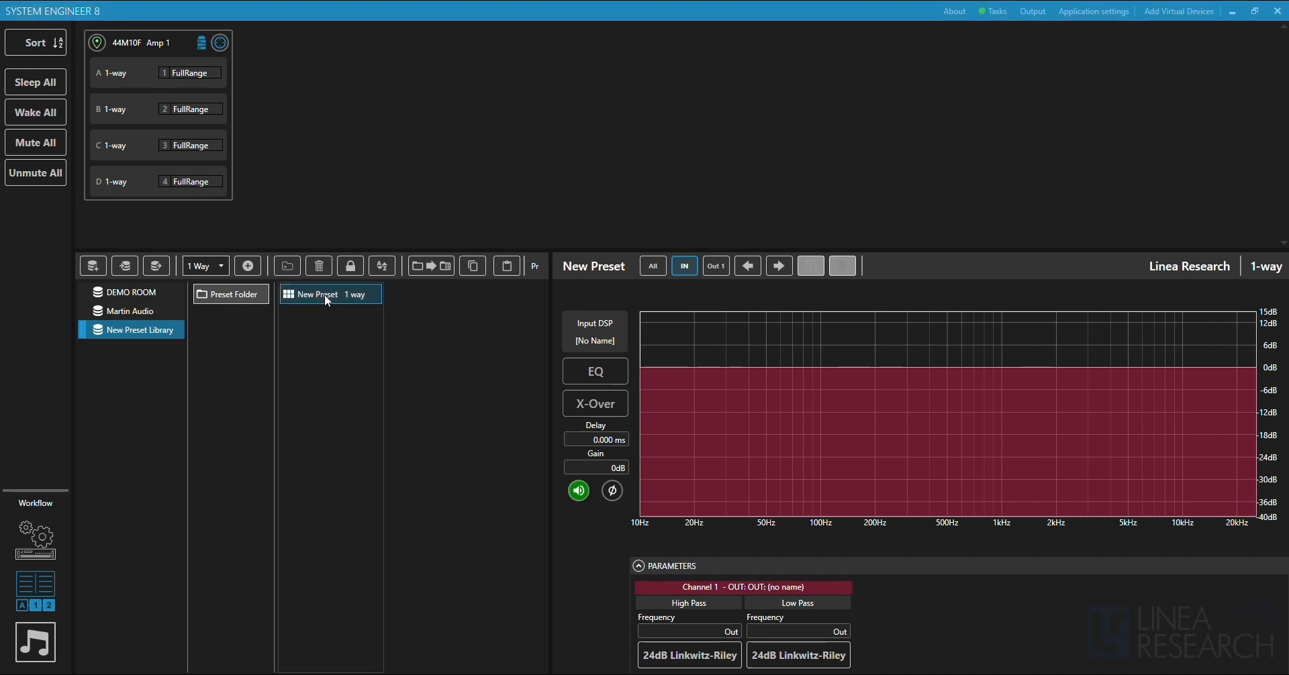
left_click_drag(329, 295, 188, 107)
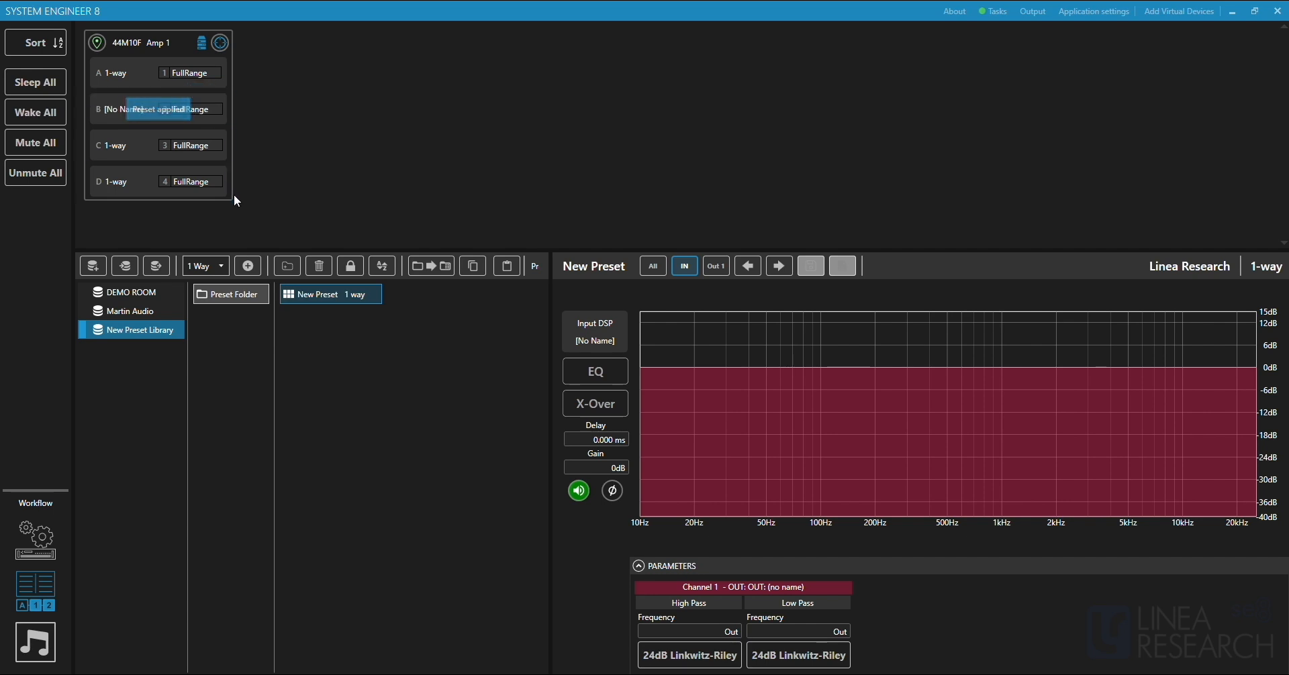
left_click(222, 88)
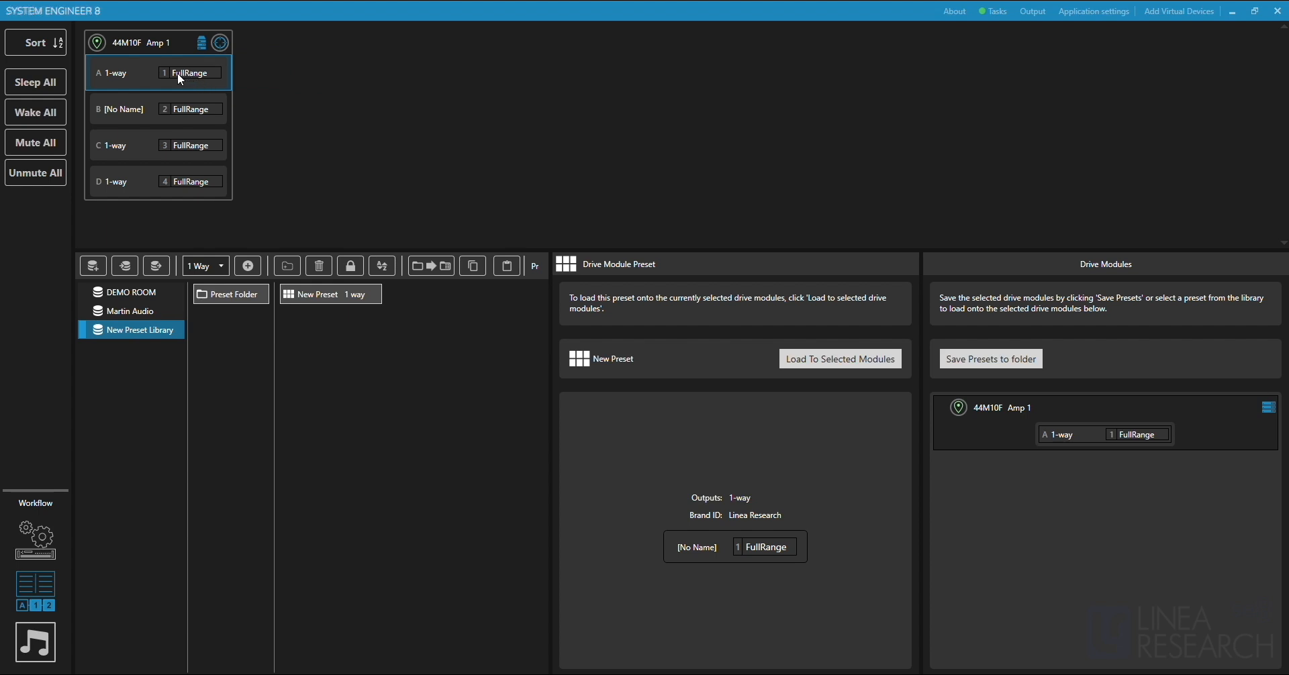
left_click_drag(177, 74, 336, 349)
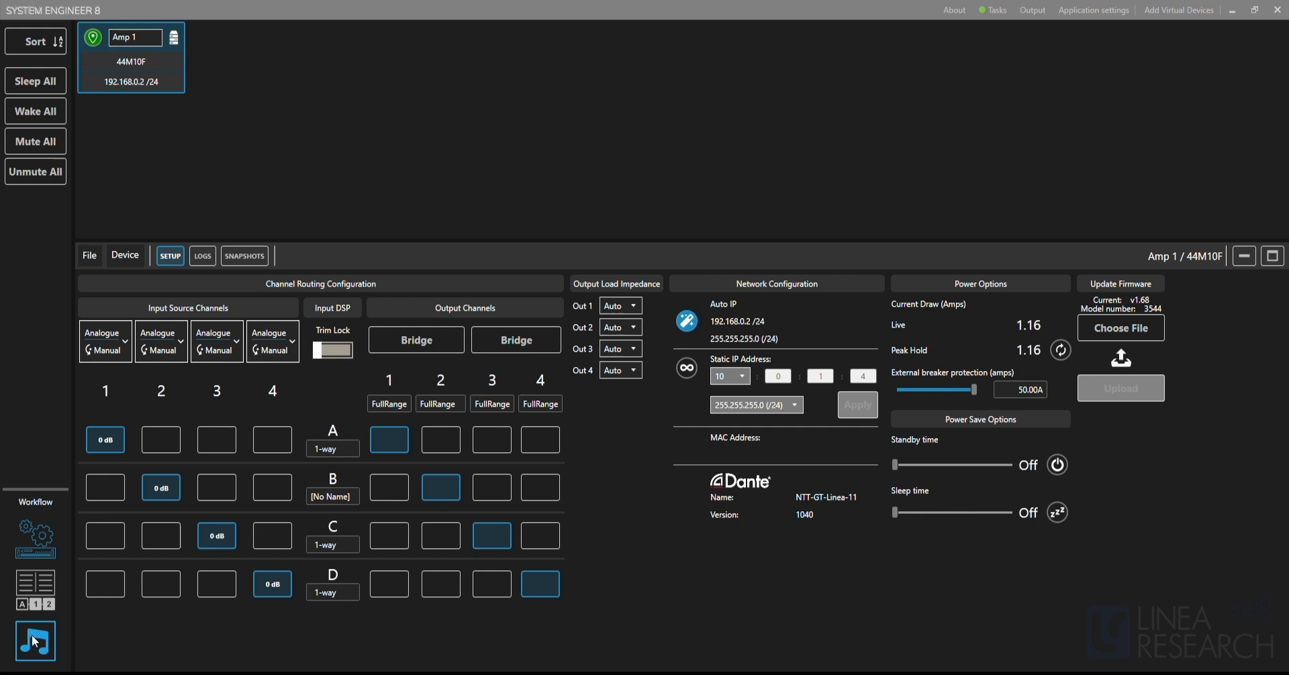
Switch to the performance workflow and stagger the four Amp 1 modules, with A and C higher and B and D lower.
left_click(35, 641)
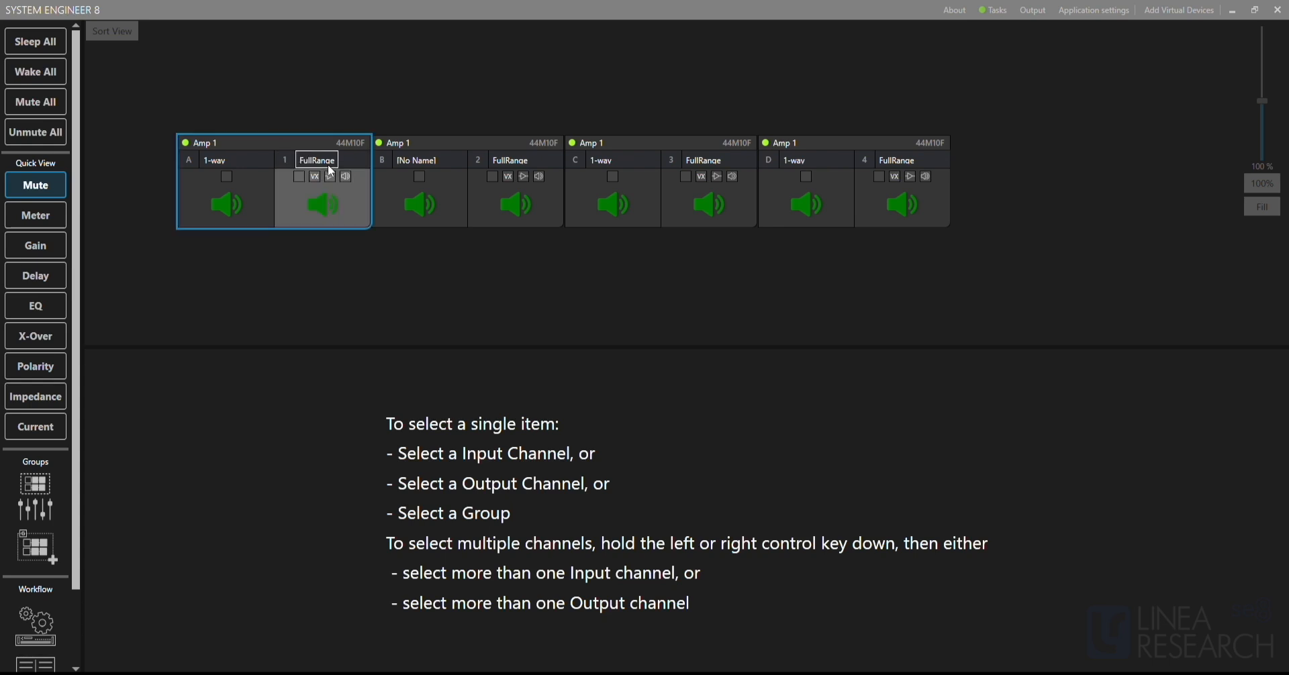
left_click(567, 23)
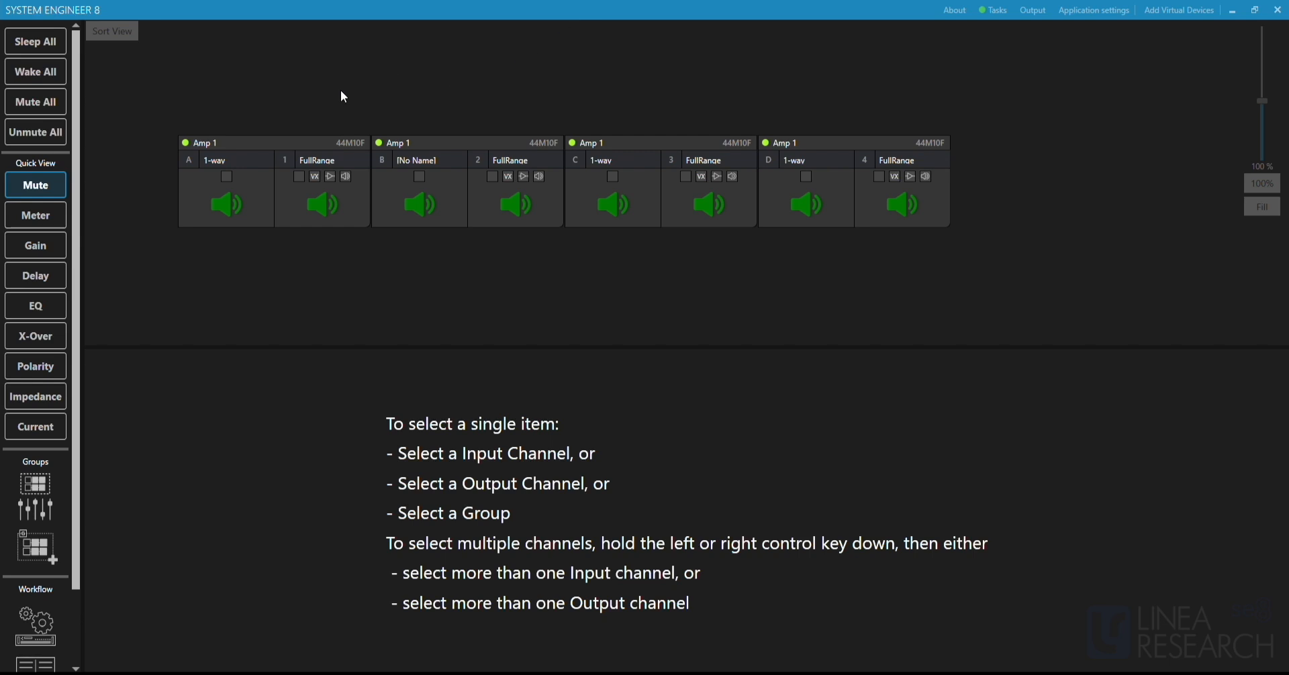
left_click_drag(294, 149, 462, 207)
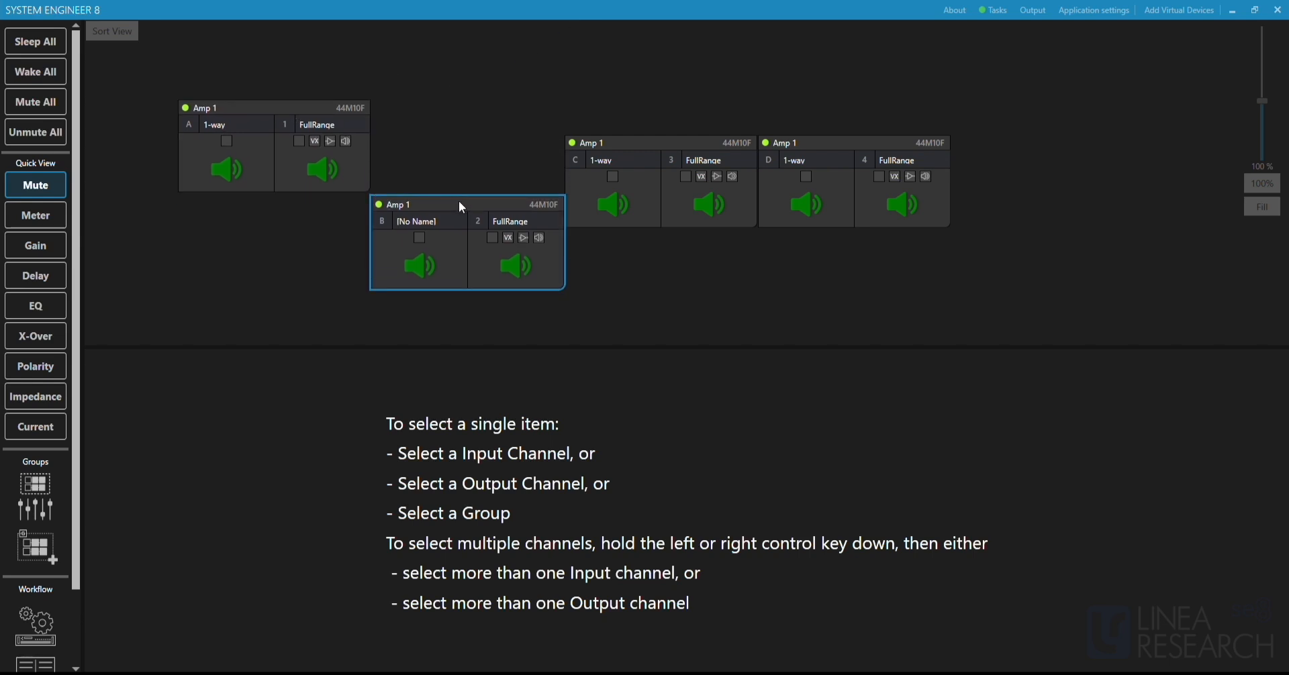
left_click_drag(623, 138, 637, 99)
left_click_drag(848, 149, 849, 201)
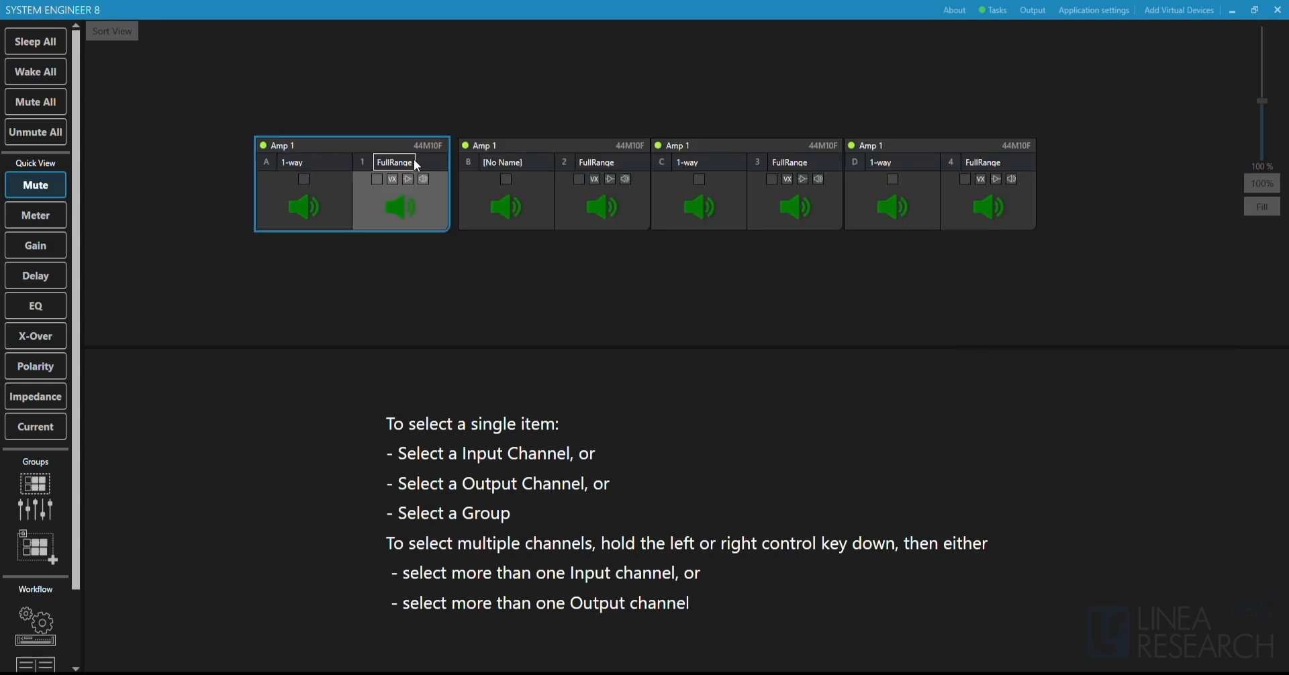
Open the names of input A and output 1 on Amp 1 for editing, and leave them without renaming.
left_click(280, 161)
left_click(296, 165)
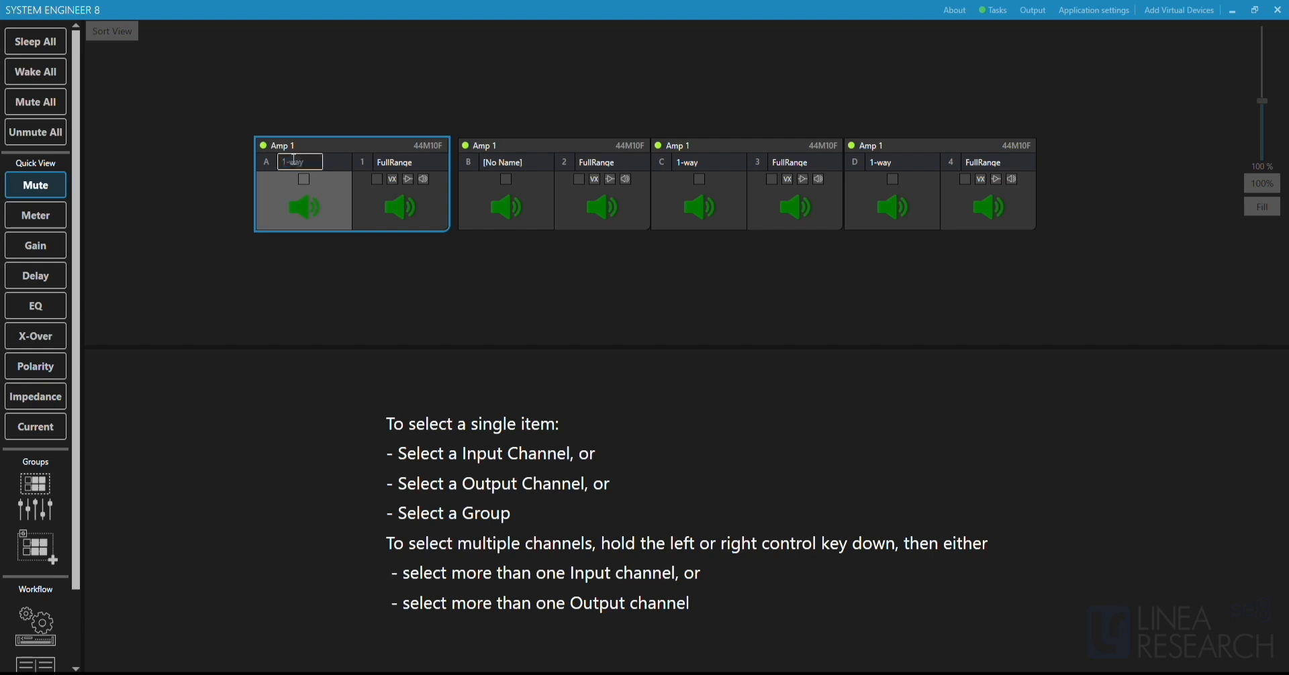
left_click(395, 164)
left_click(395, 164)
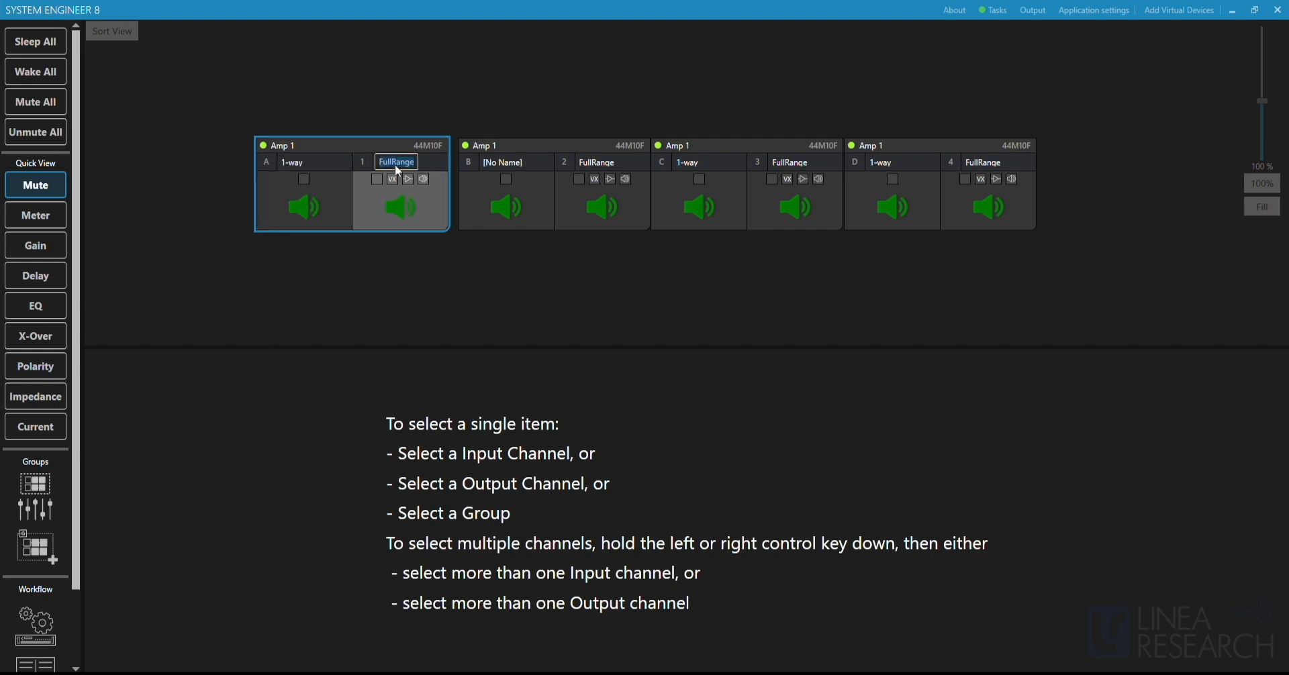
left_click(542, 75)
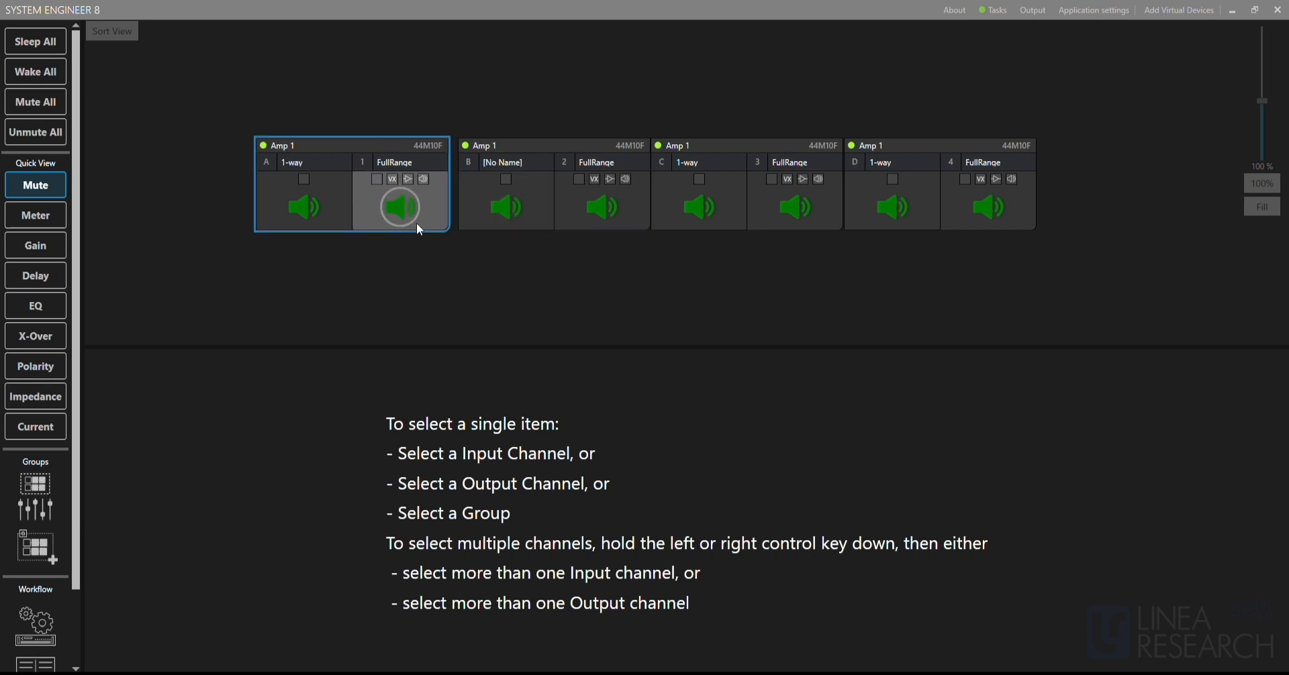
Examine the Mute, Meter, Gain, Delay, EQ, X-Over, Polarity, Impedance and Current quick views of the Amp 1 channels.
left_click(39, 186)
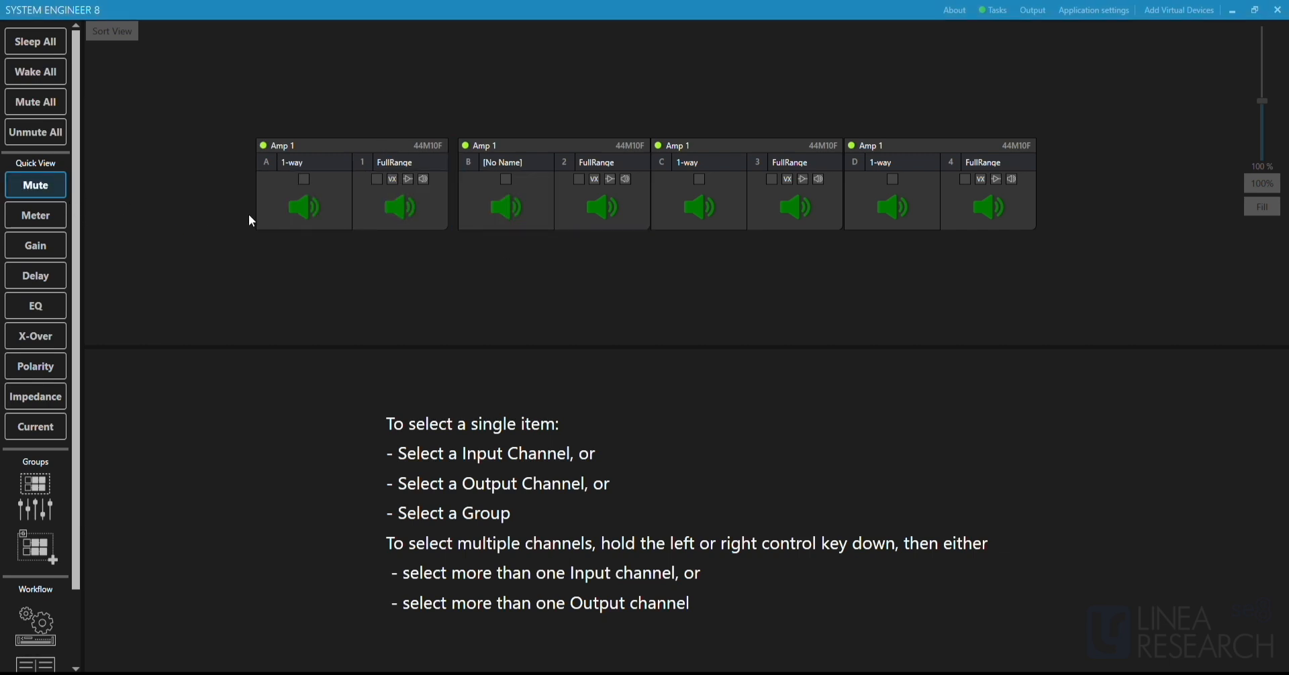
left_click(302, 211)
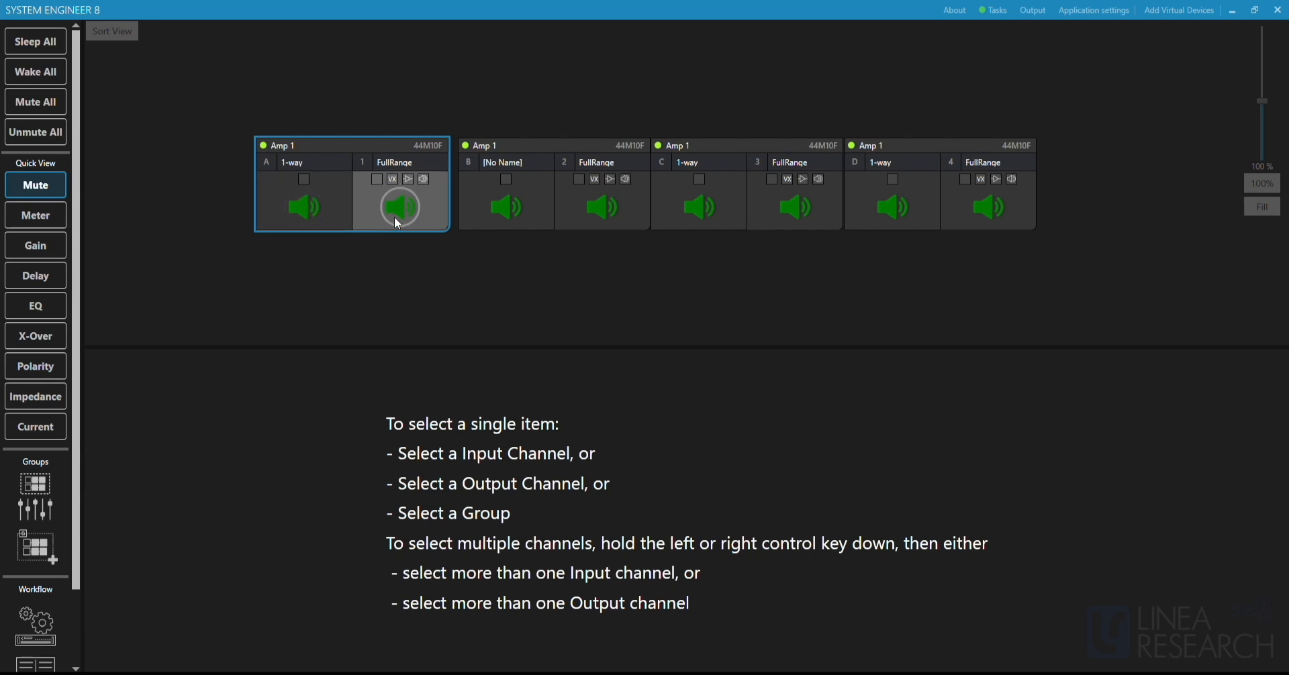
left_click(398, 214)
left_click(34, 213)
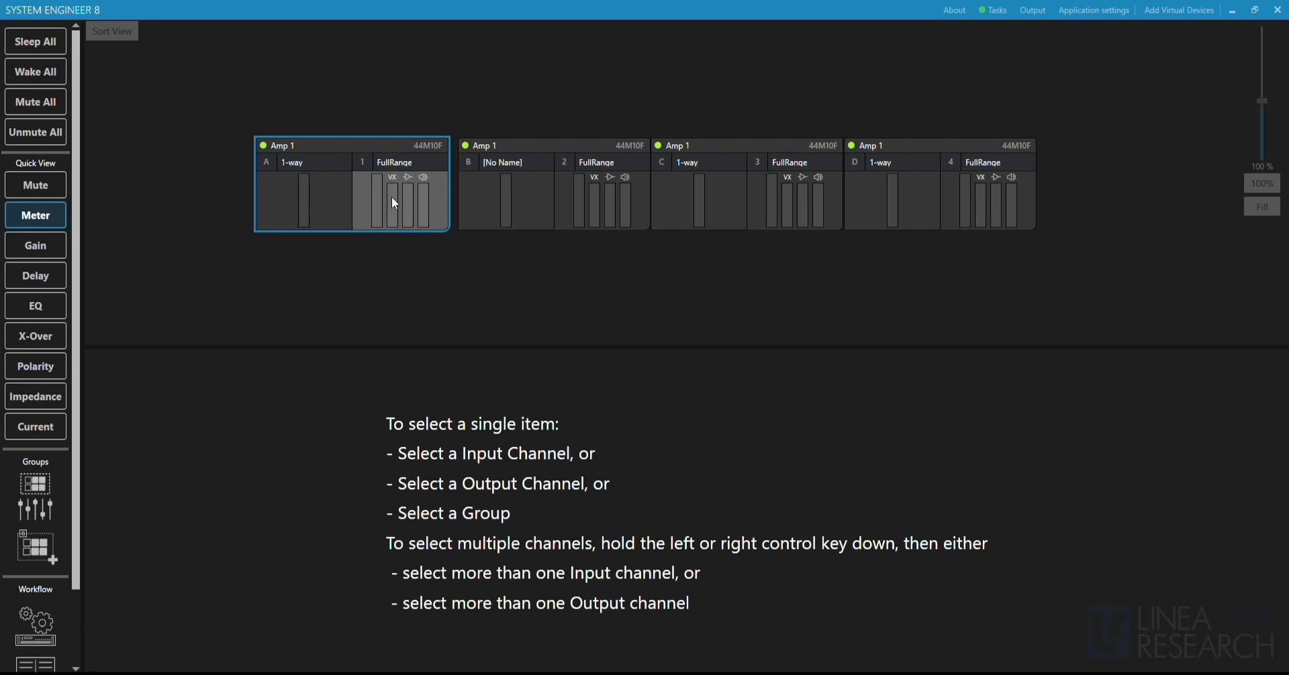
left_click(46, 240)
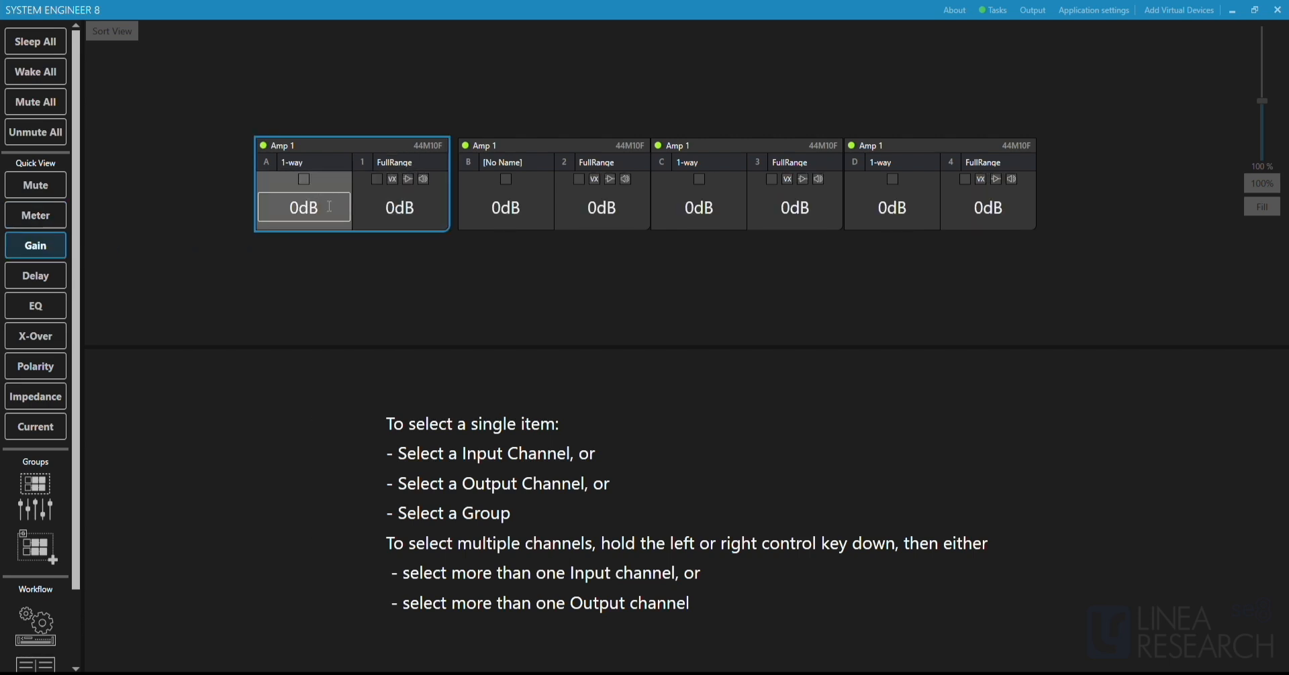
left_click(48, 268)
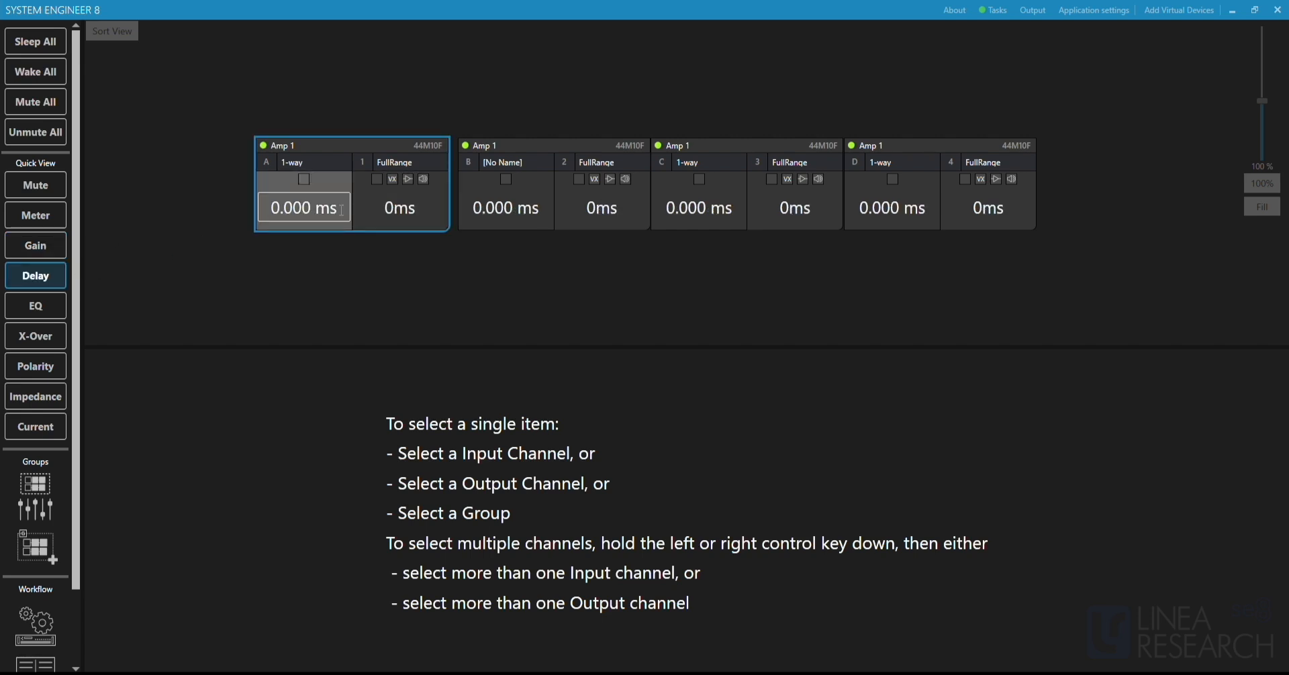
left_click(48, 307)
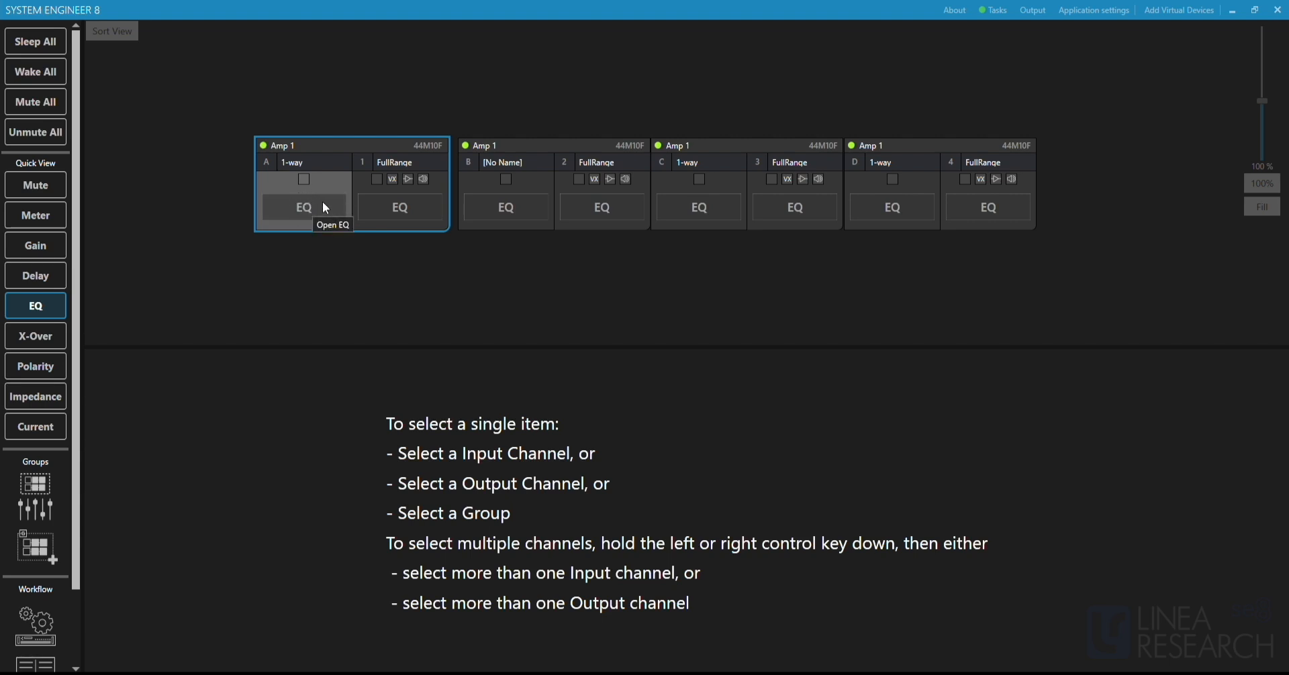
left_click(47, 336)
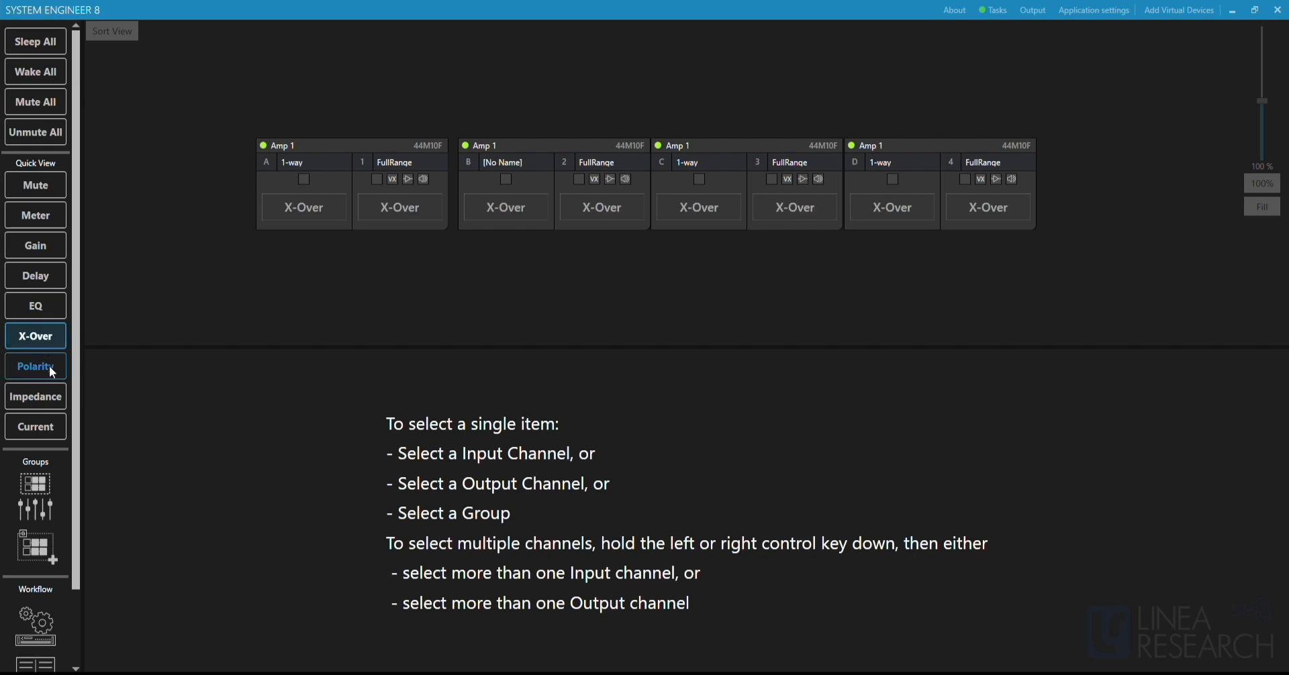
left_click(50, 365)
left_click(46, 398)
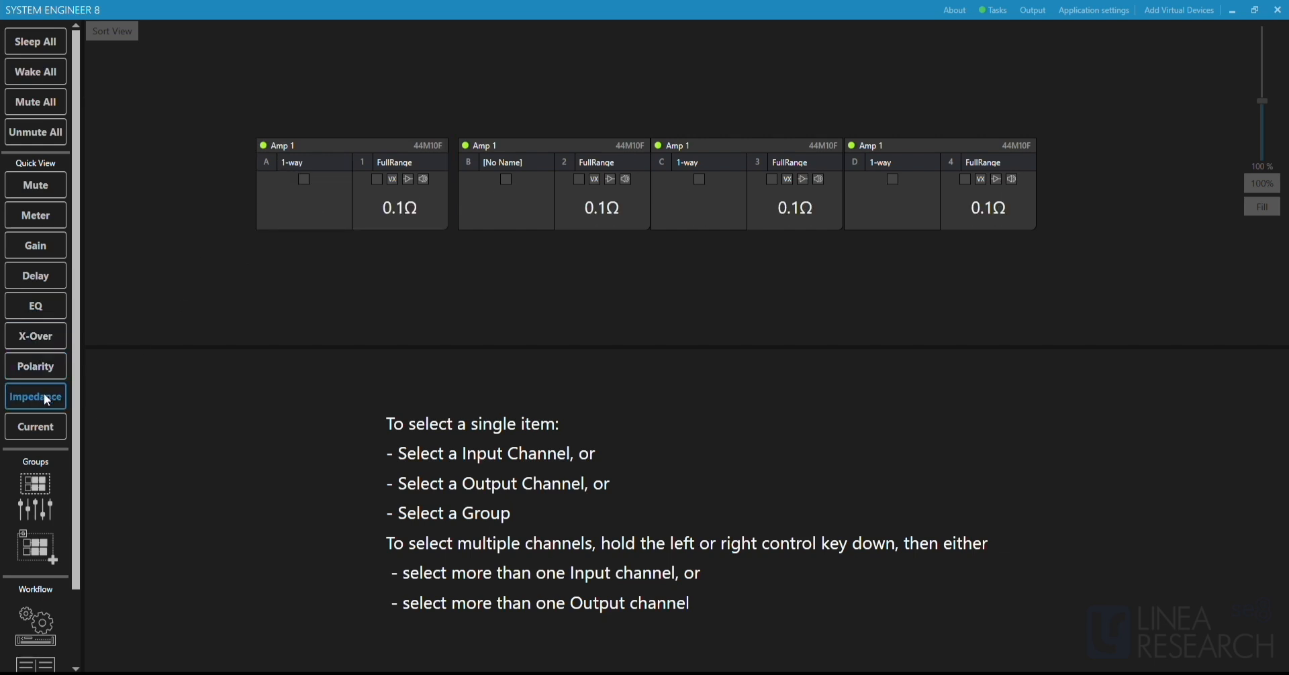
left_click(48, 425)
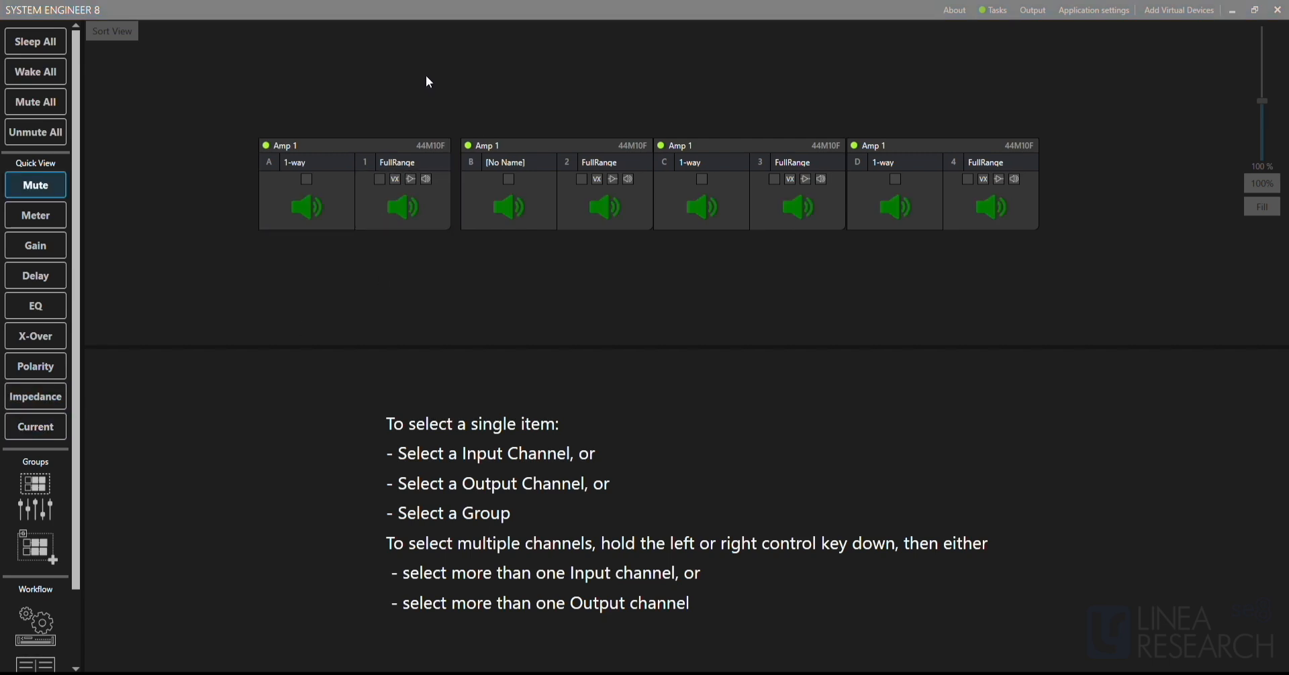
Examine the EQ controls of Amp 1's input DSP A and output 1 by selecting each channel in turn.
left_click(304, 201)
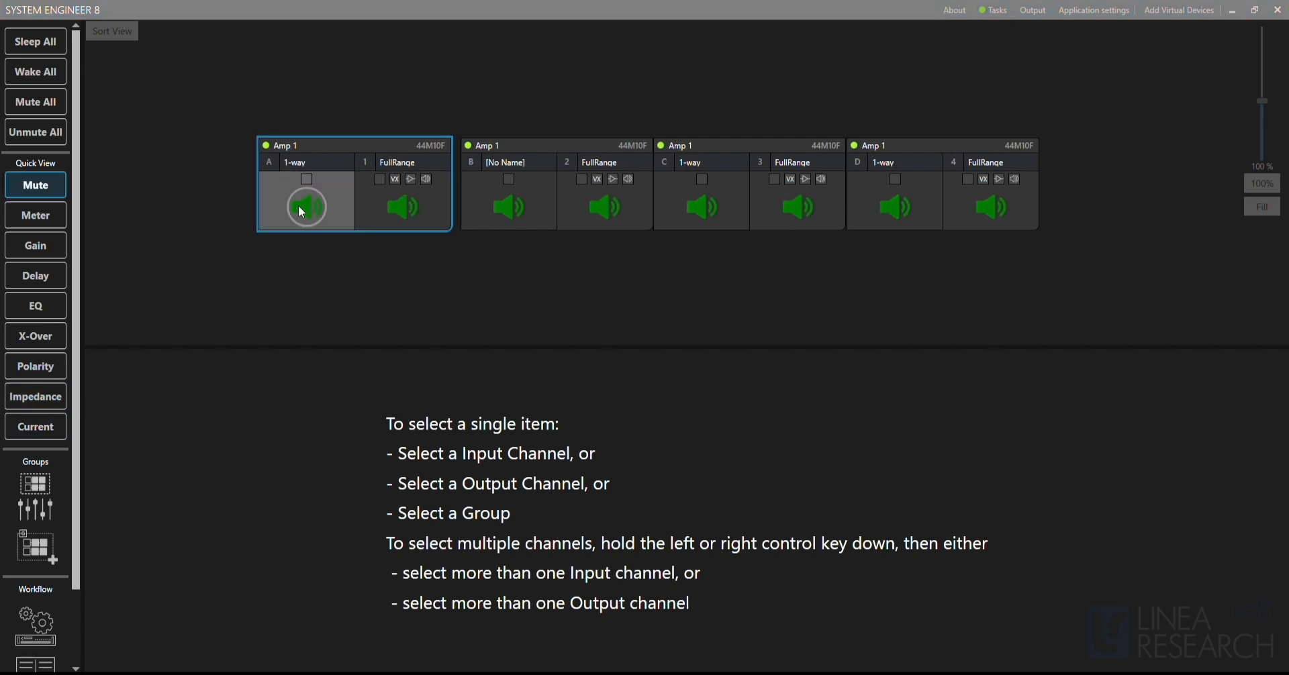
left_click(429, 203)
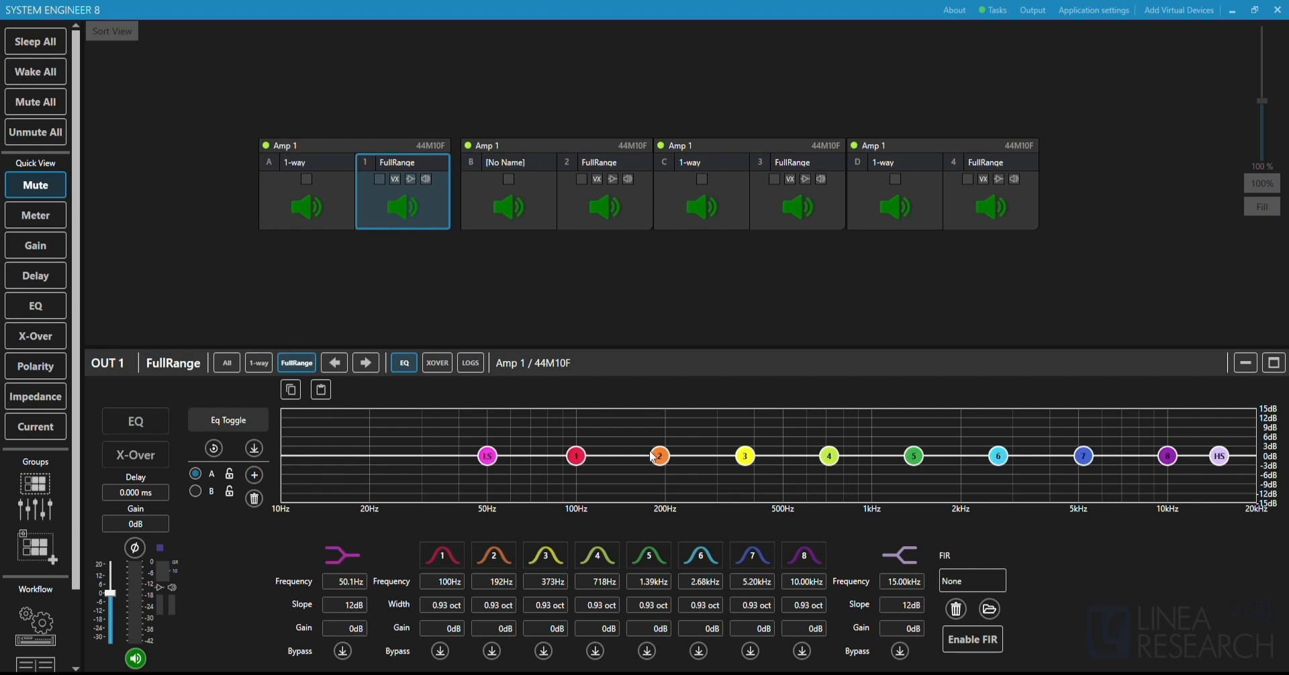
left_click(337, 200)
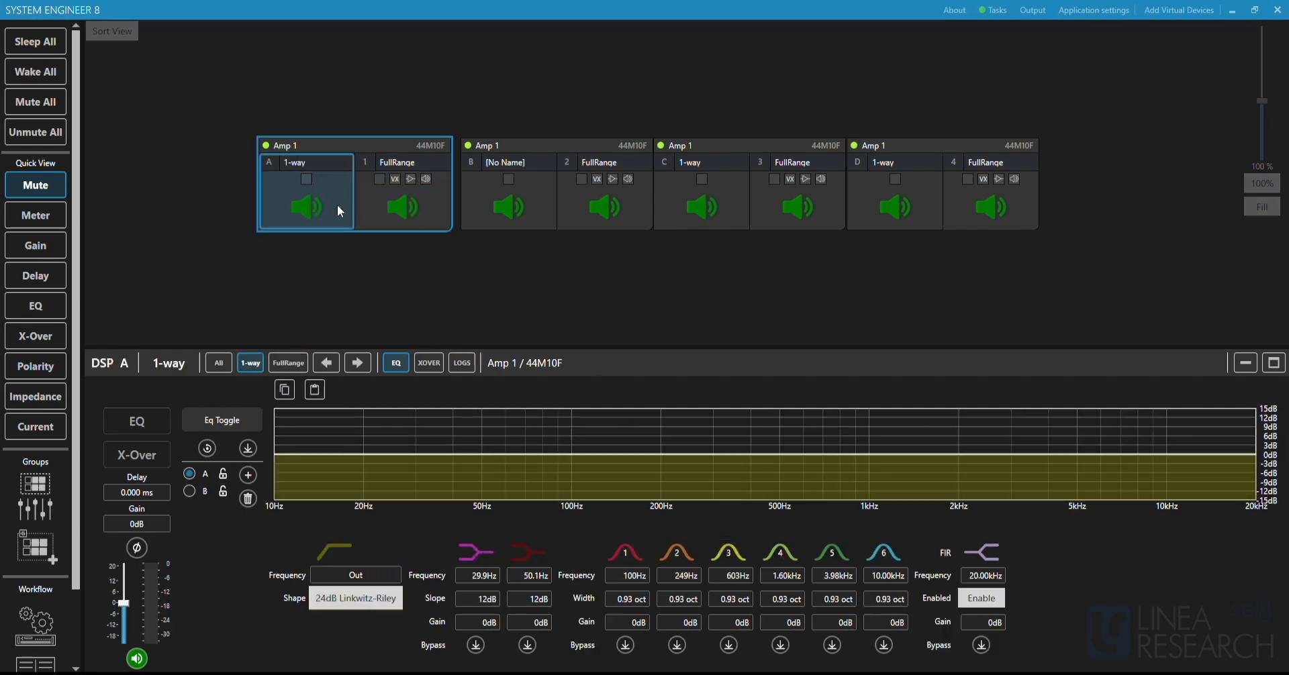
left_click(436, 205)
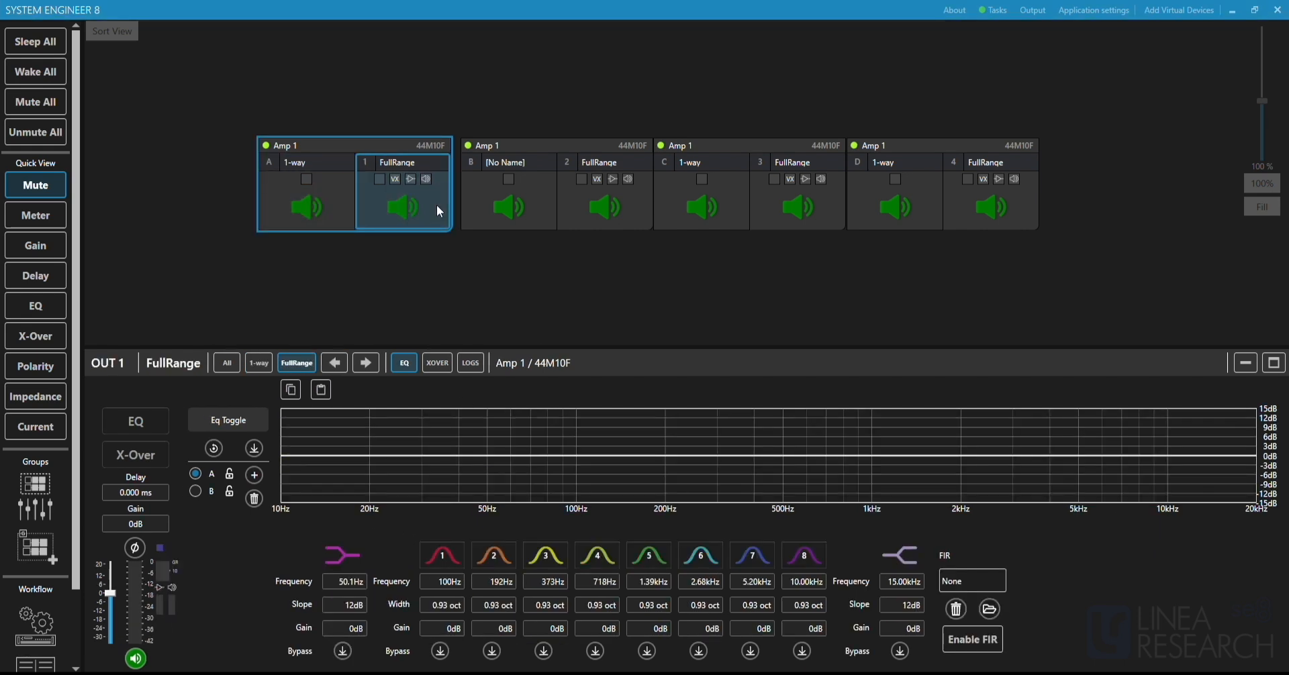
Examine the EQ controls of Amp 1's input DSP A and output 1, including output 1's filter handles and FIR file option.
left_click(333, 216)
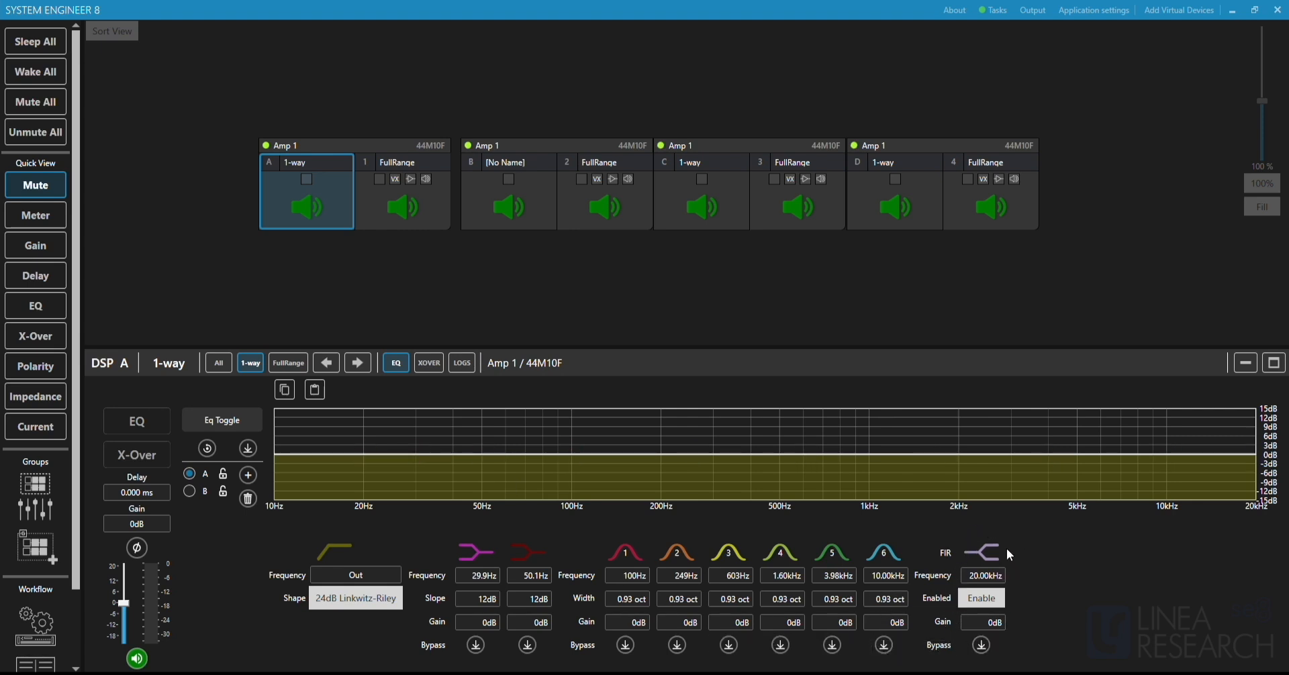
left_click(447, 211)
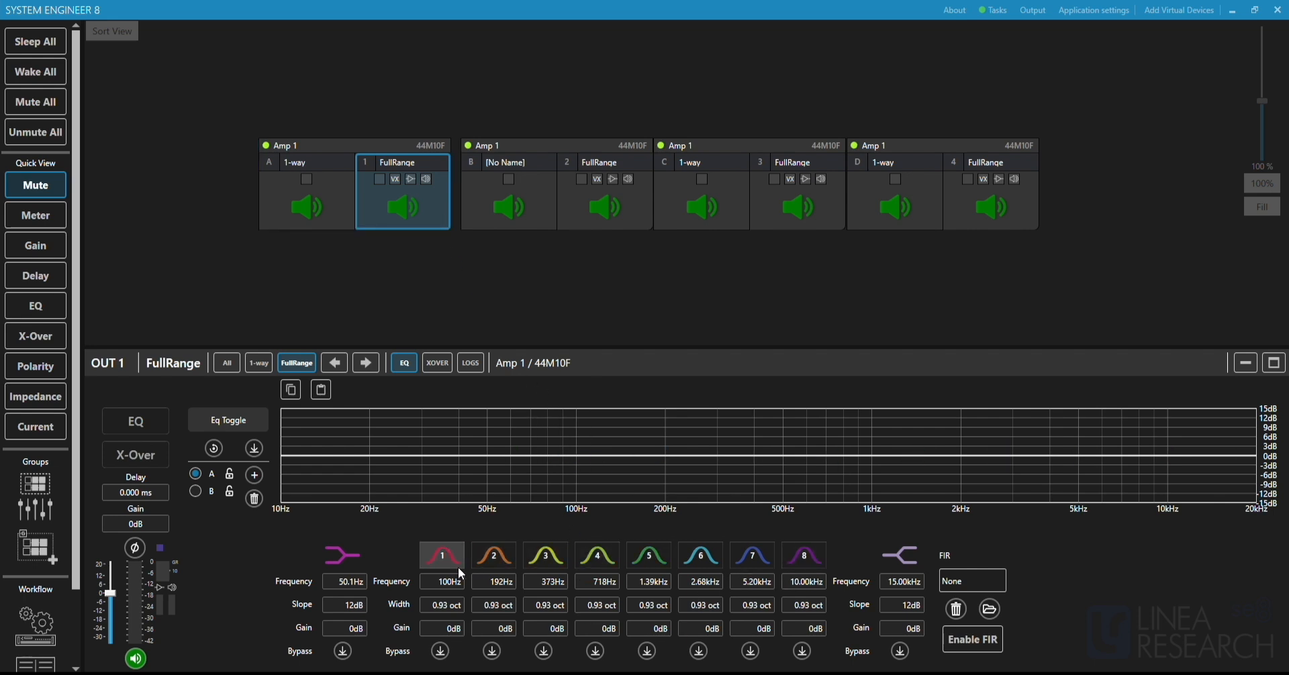
mouse_move(480, 437)
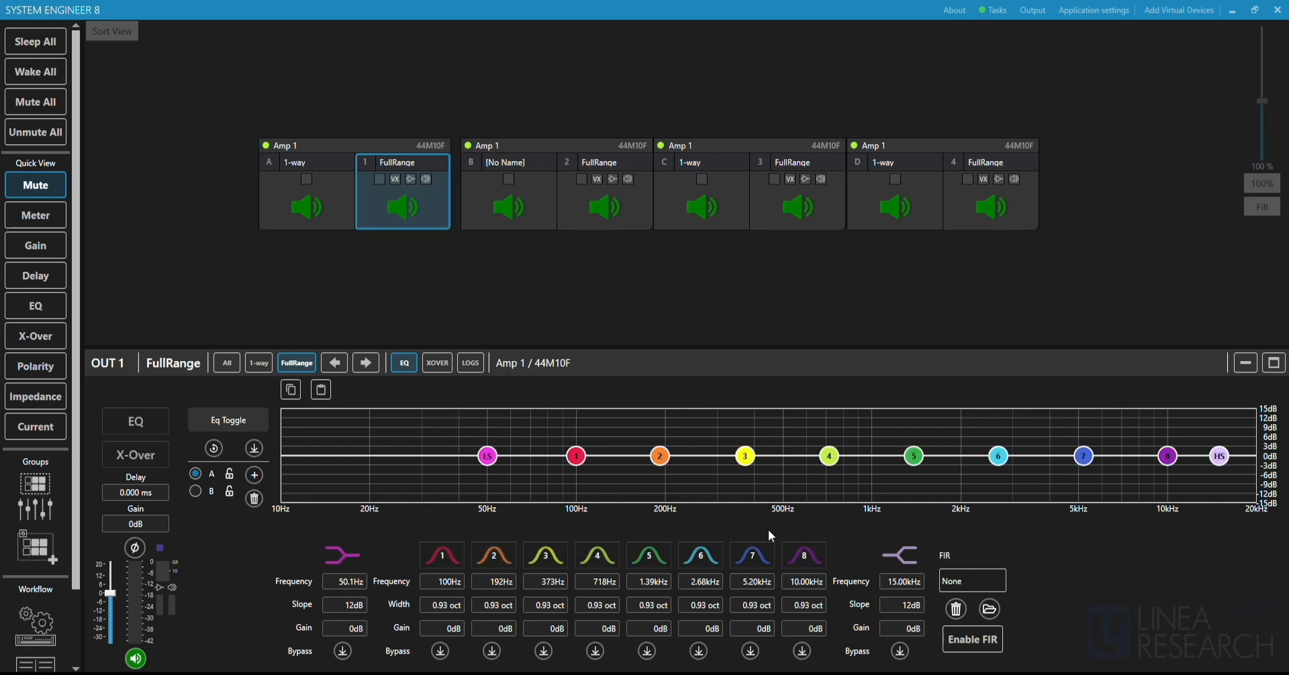
mouse_move(1212, 470)
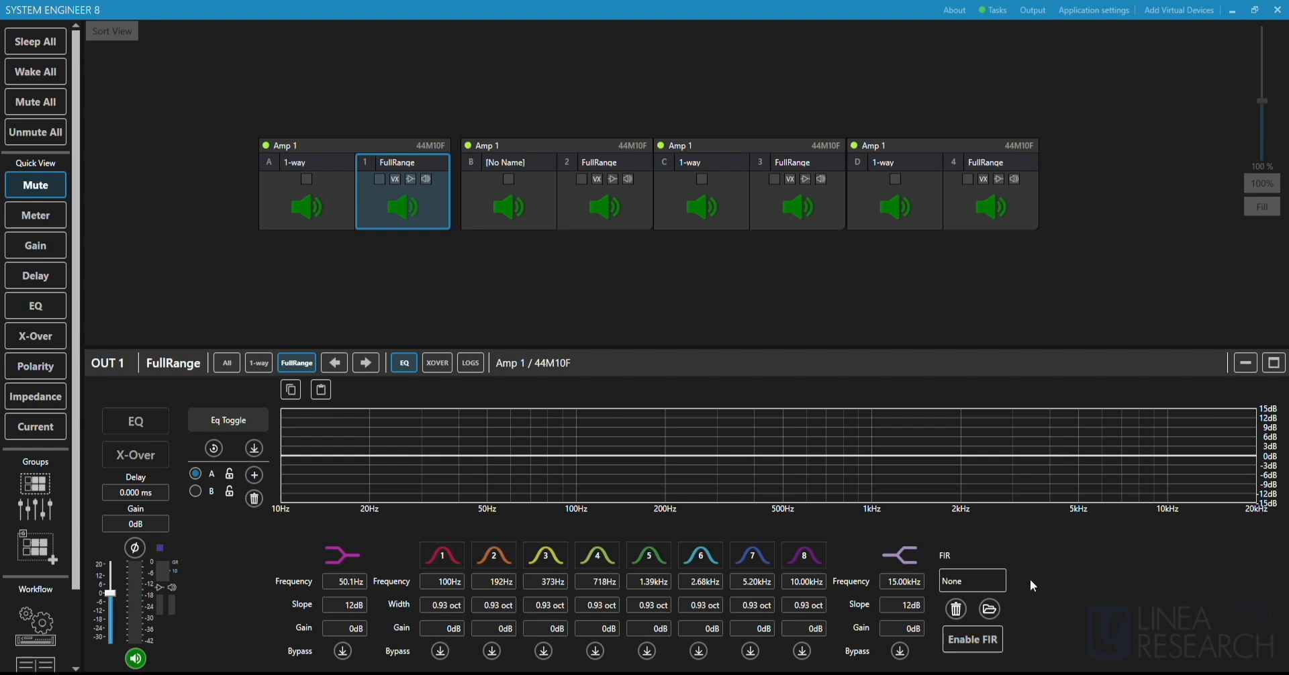
left_click(988, 610)
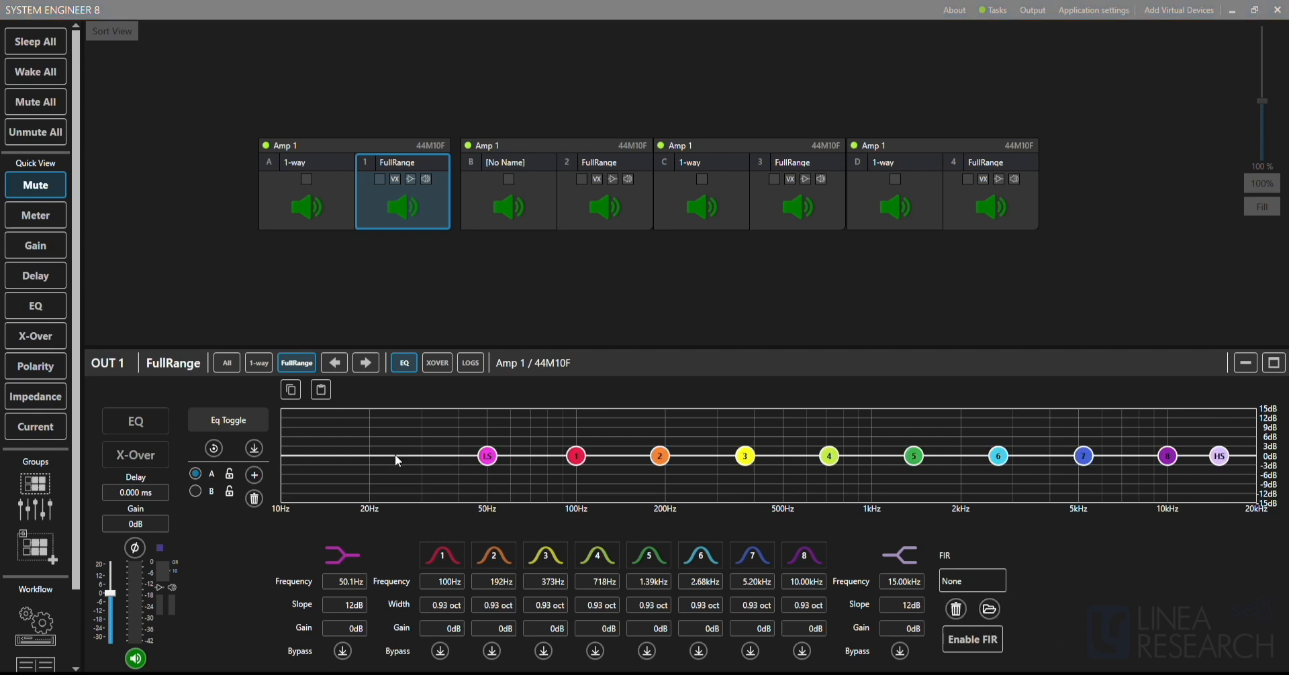
Copy output 1's EQ, then cut band 1 to about -7.6 dB at 100 Hz in layer A and compare with layer B.
left_click(291, 390)
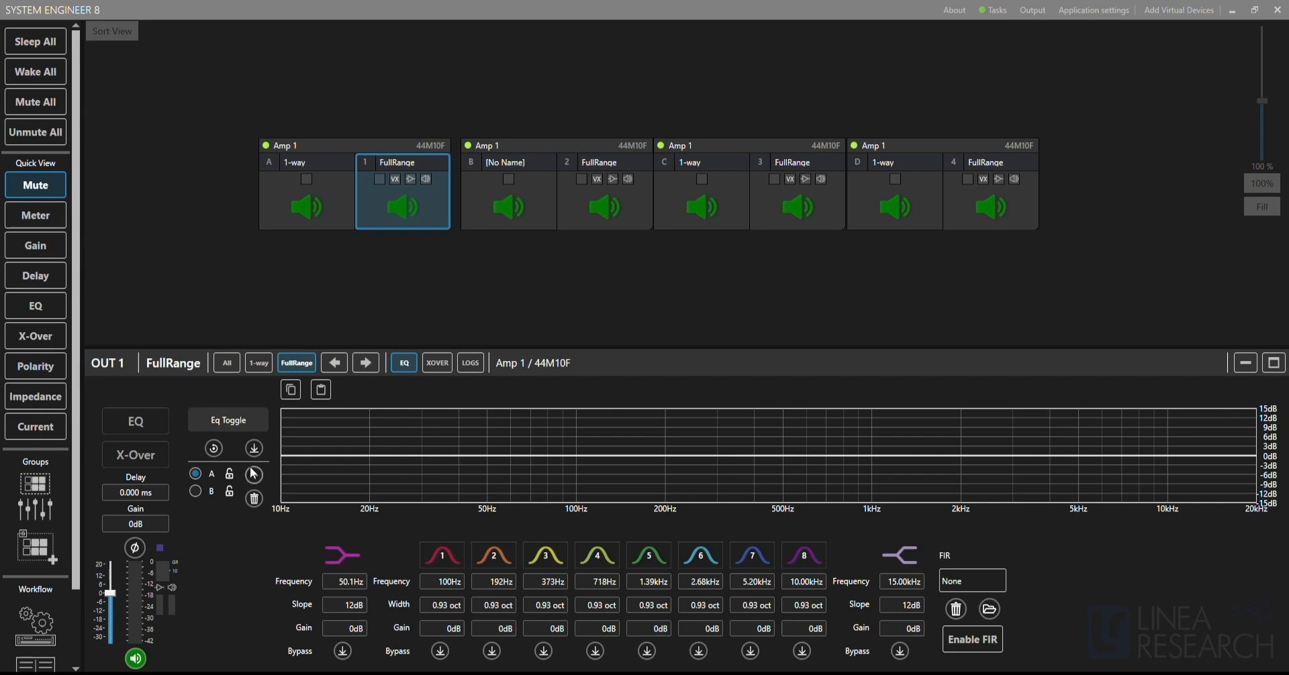
left_click_drag(576, 457, 581, 484)
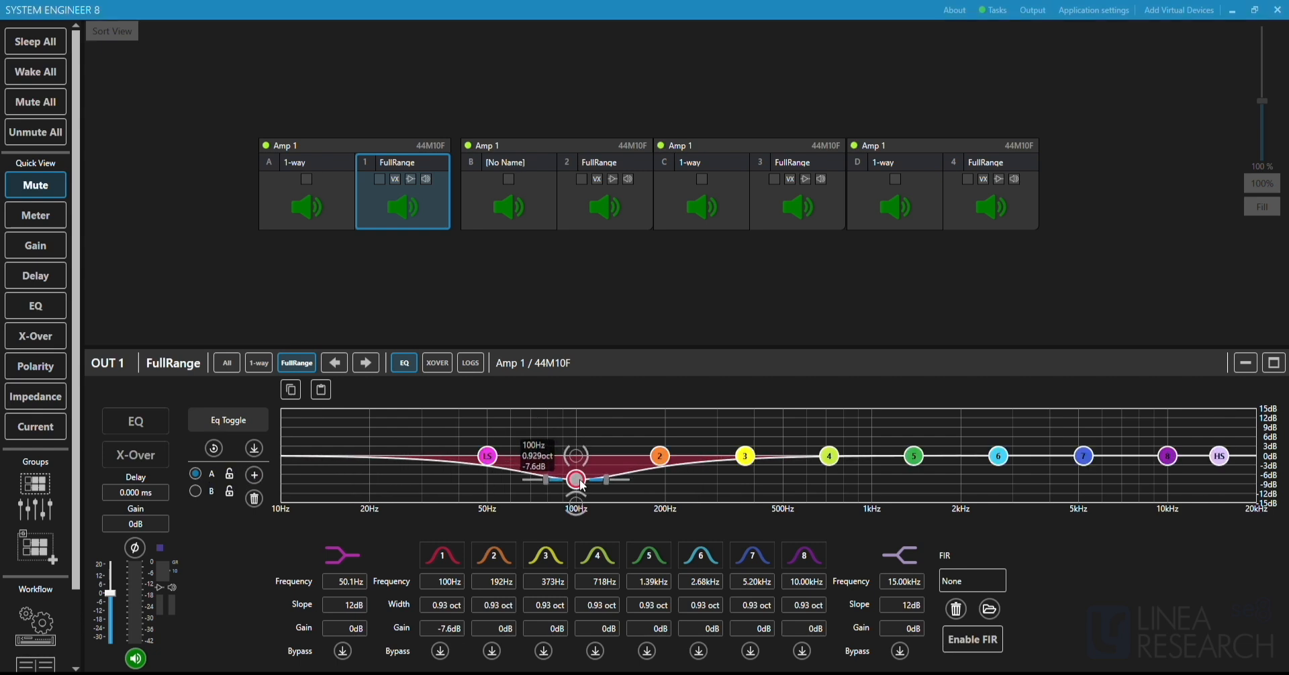
left_click(196, 494)
left_click(196, 474)
left_click(196, 492)
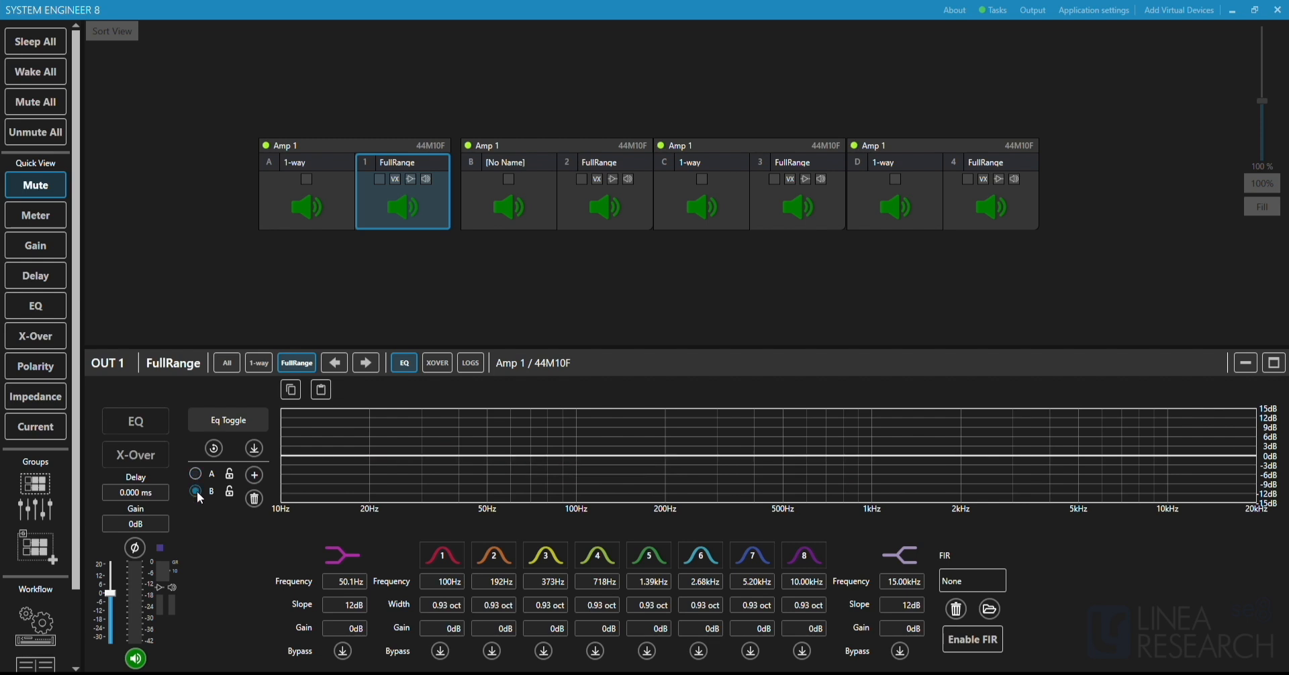
left_click(196, 478)
Add further EQ layers to output 1 beyond B, check layers B and C, and return to layer A.
left_click(255, 479)
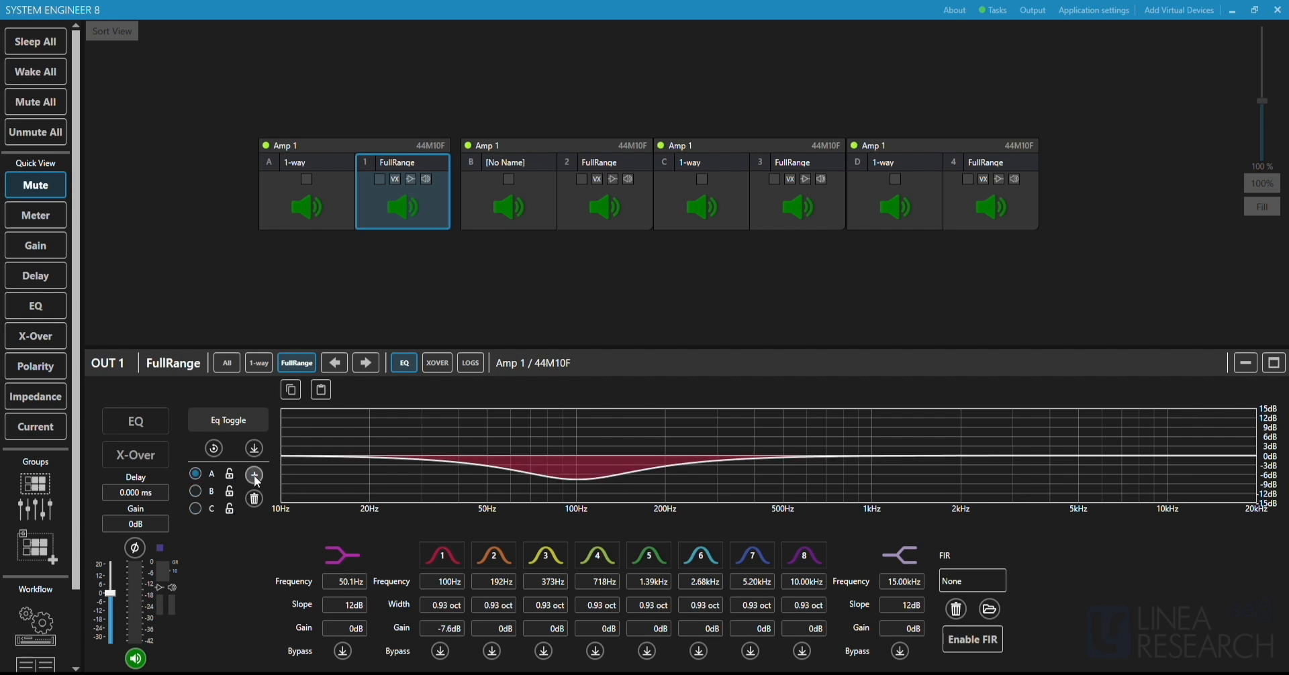
left_click(255, 479)
left_click(255, 478)
left_click(255, 478)
left_click(255, 478)
left_click(255, 479)
left_click(256, 479)
left_click(255, 479)
left_click(255, 479)
left_click(255, 479)
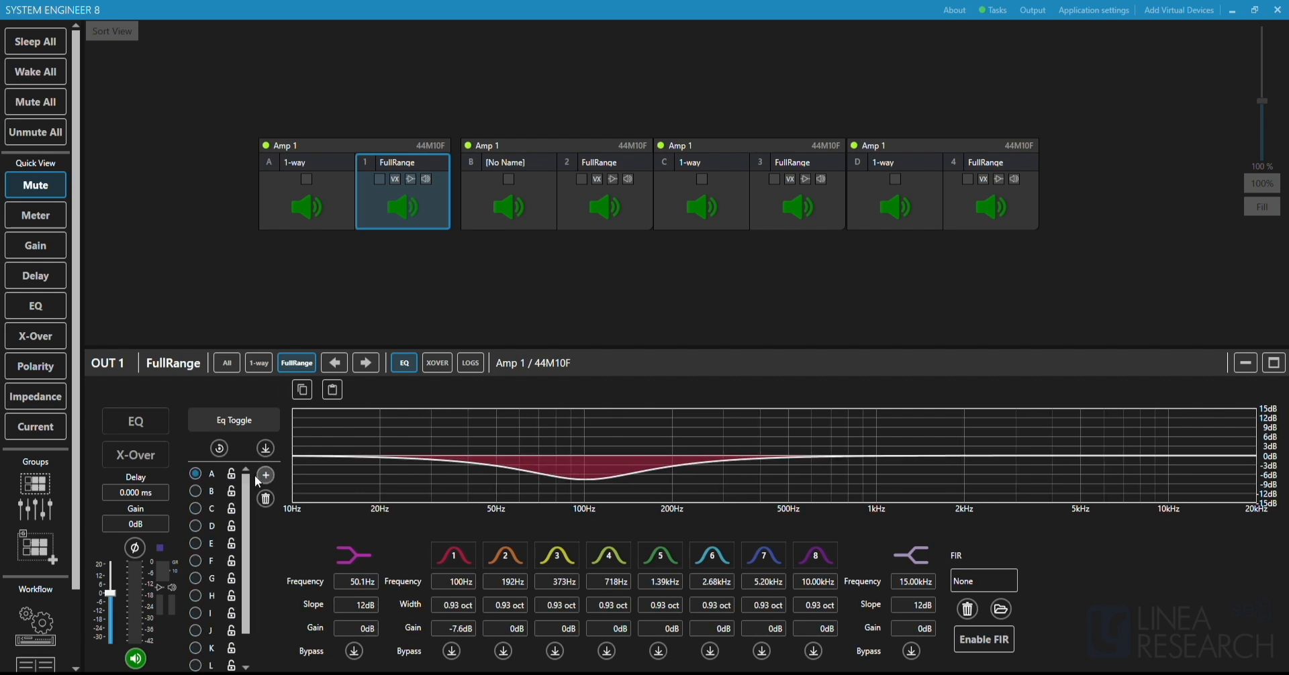
left_click(195, 492)
left_click(195, 509)
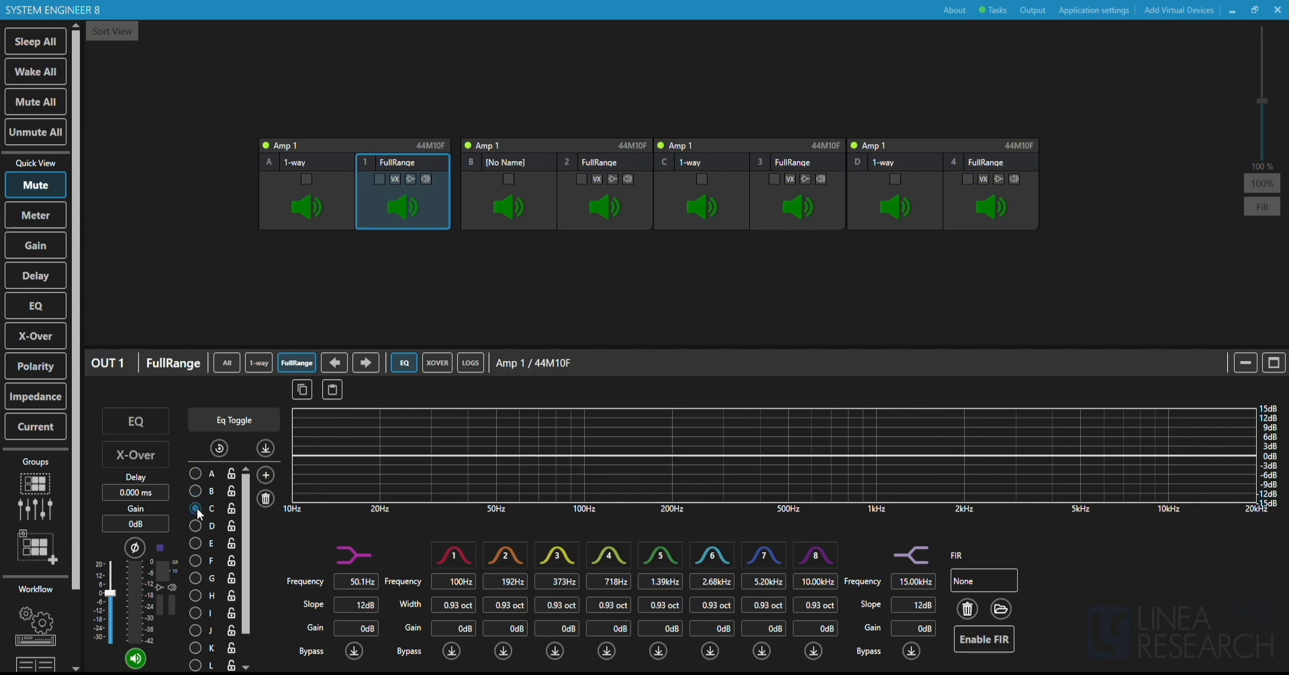
left_click(196, 475)
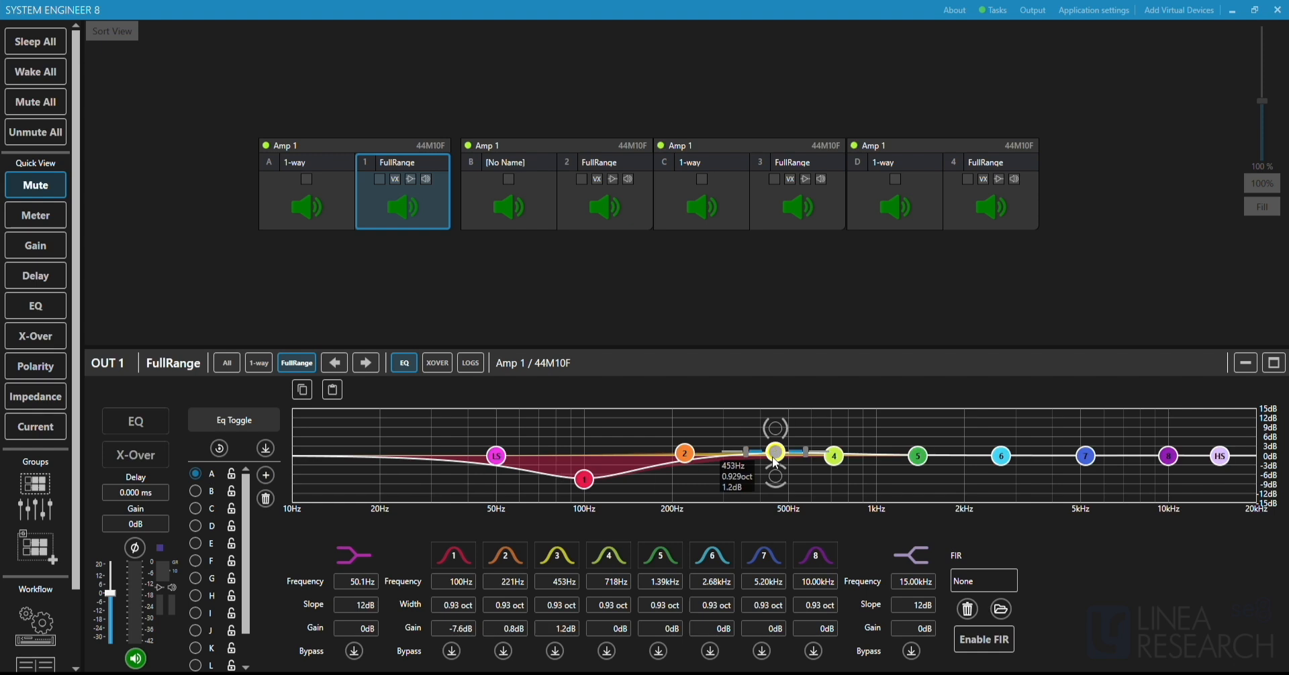
Boost output 1's EQ band 3 to about 14.4 dB at 457 Hz, and switch bands 3 and 2 between response curve types and back to bell.
left_click_drag(773, 459, 777, 410)
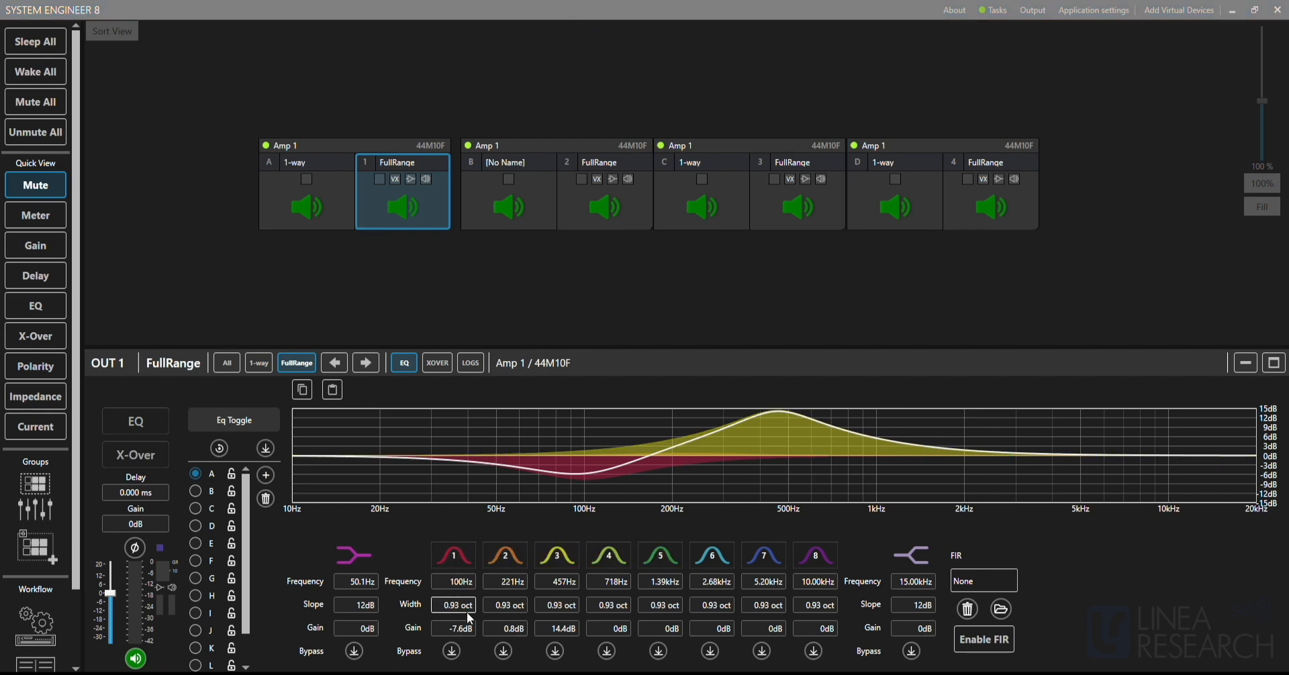
left_click(564, 555)
left_click(561, 555)
left_click(519, 552)
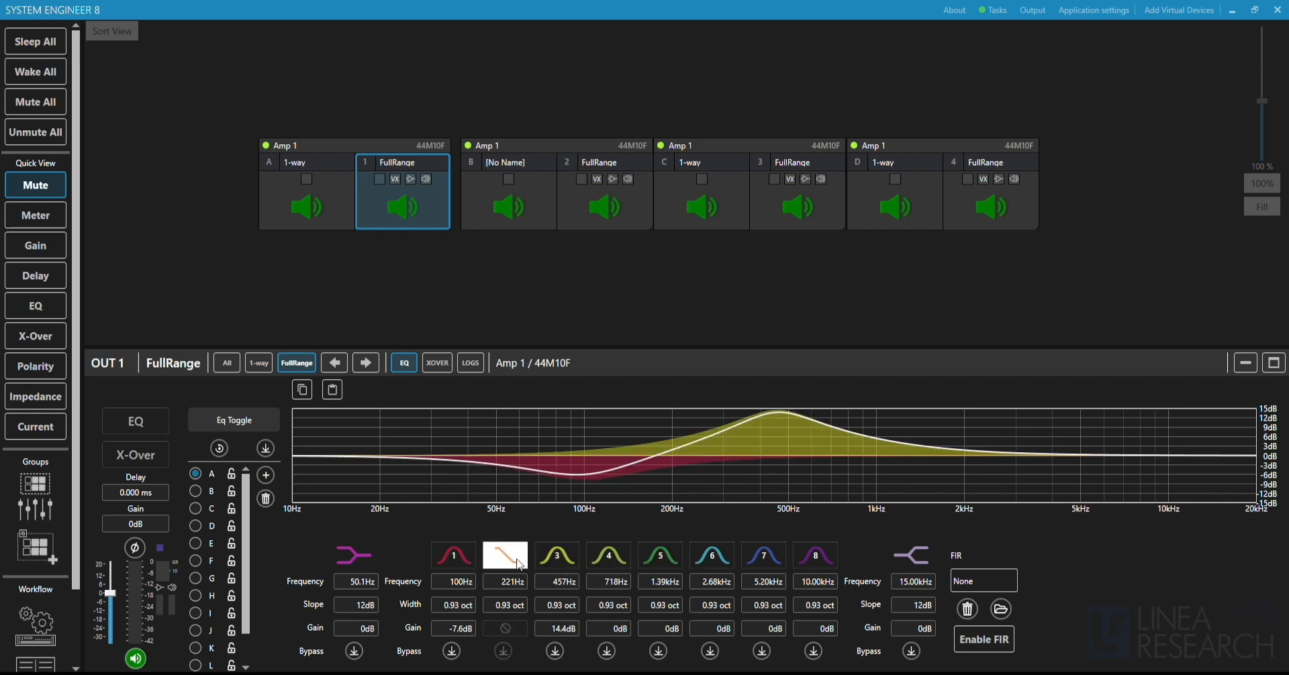
left_click(518, 552)
left_click(547, 563)
left_click(549, 563)
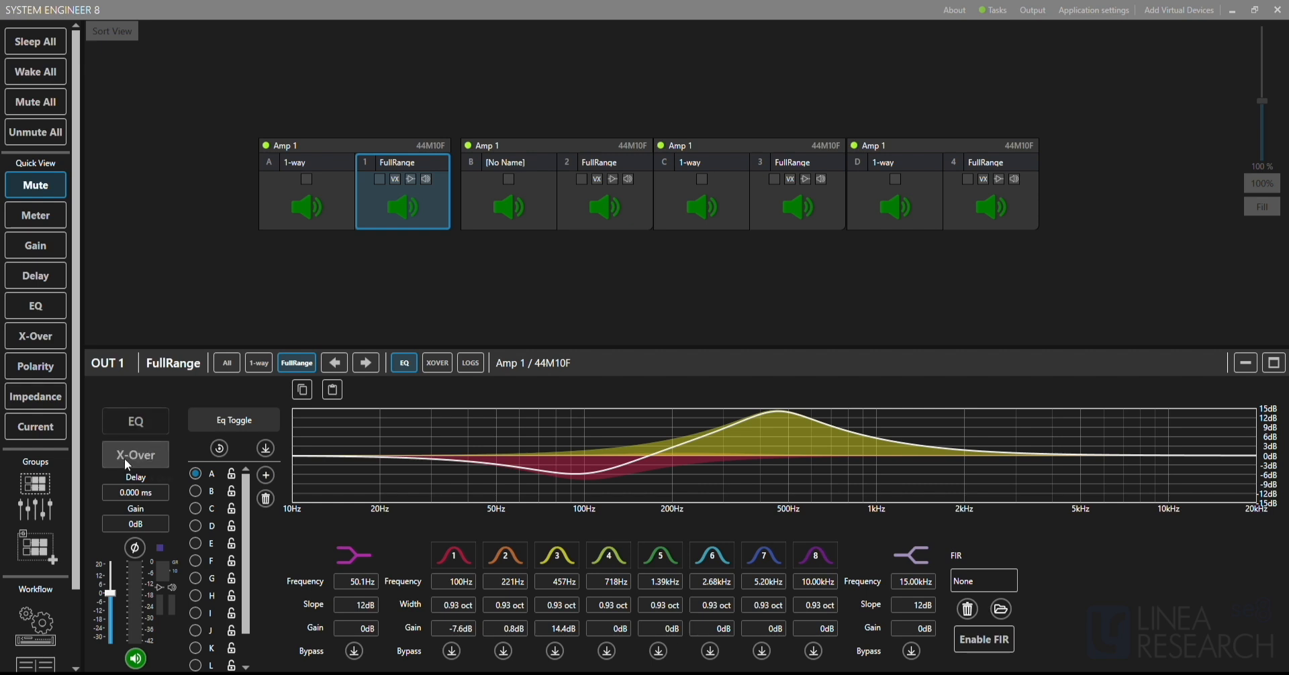
Select outputs 2, 3 and 4 together and boost their shared EQ band 3 to about 15 dB at 366 Hz.
left_click(581, 25)
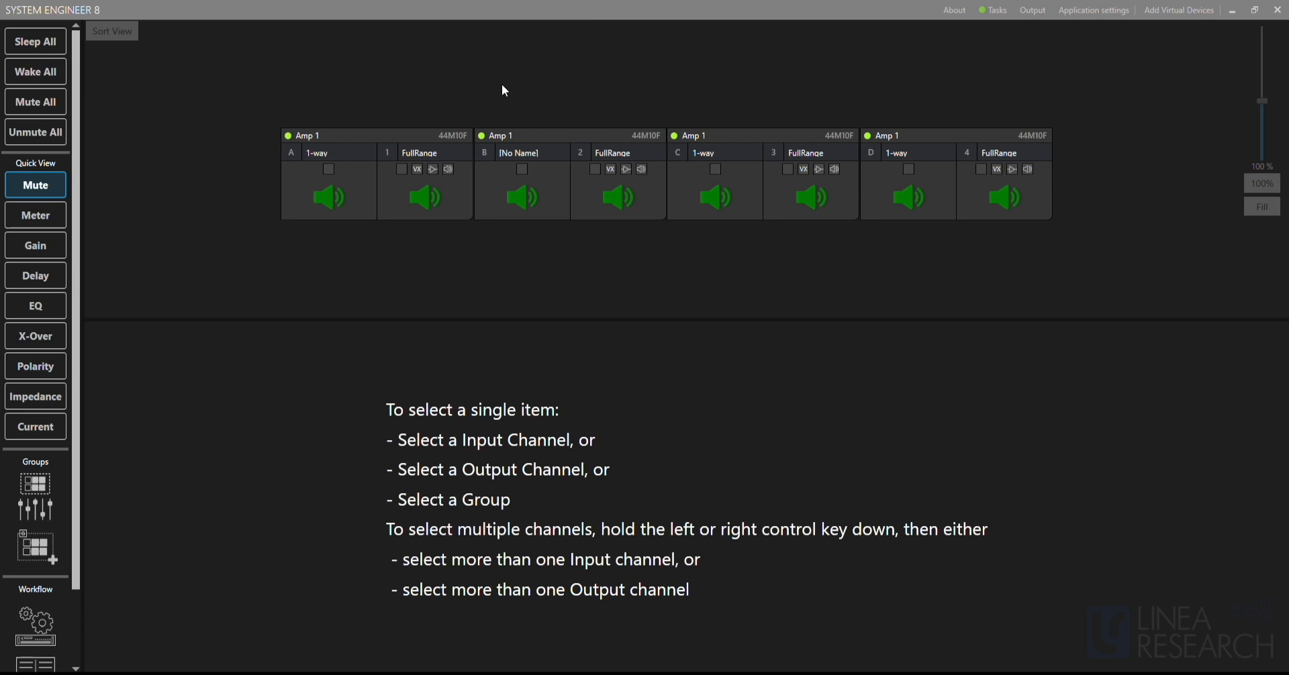
left_click(503, 135, "ctrl")
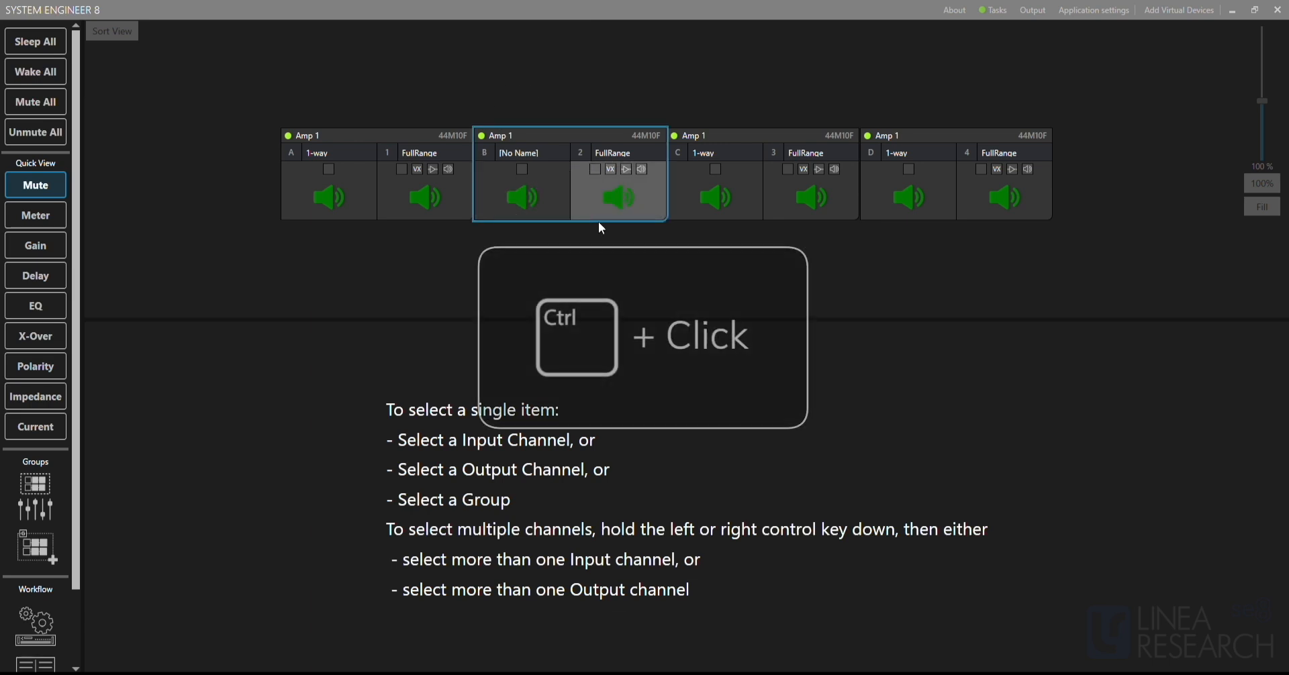
left_click(646, 196, "ctrl")
left_click(844, 198, "ctrl")
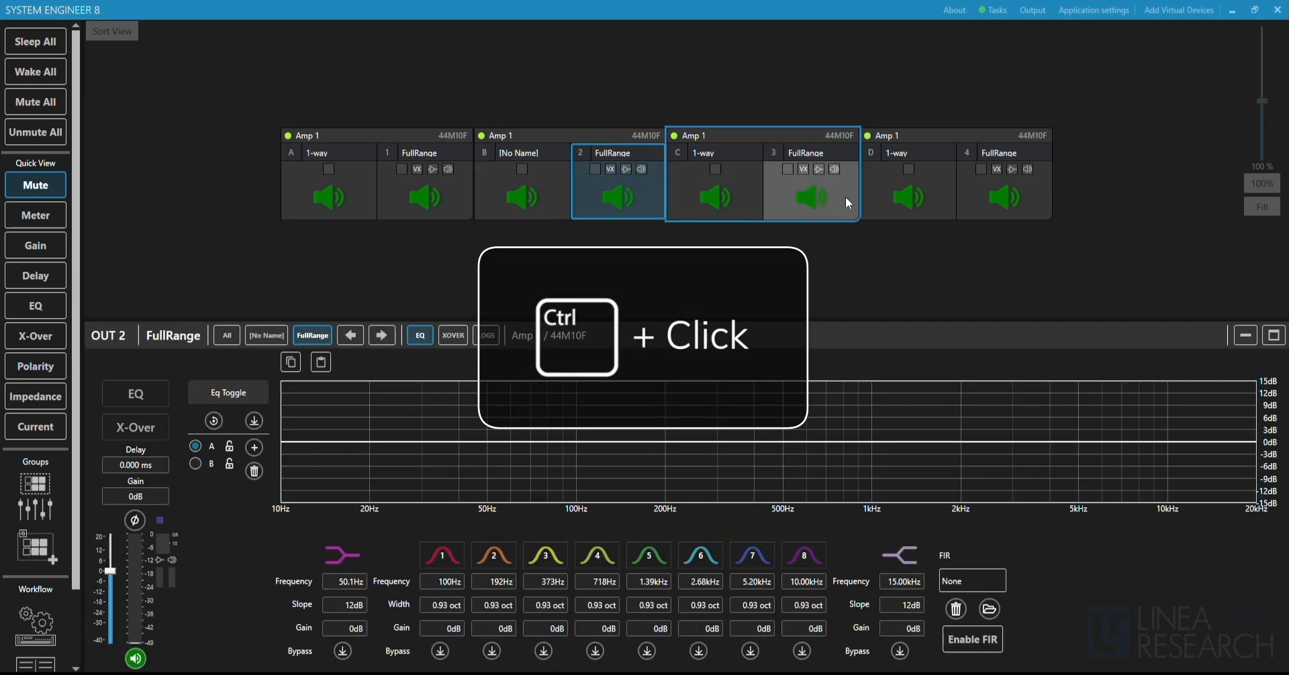
left_click(999, 202, "ctrl")
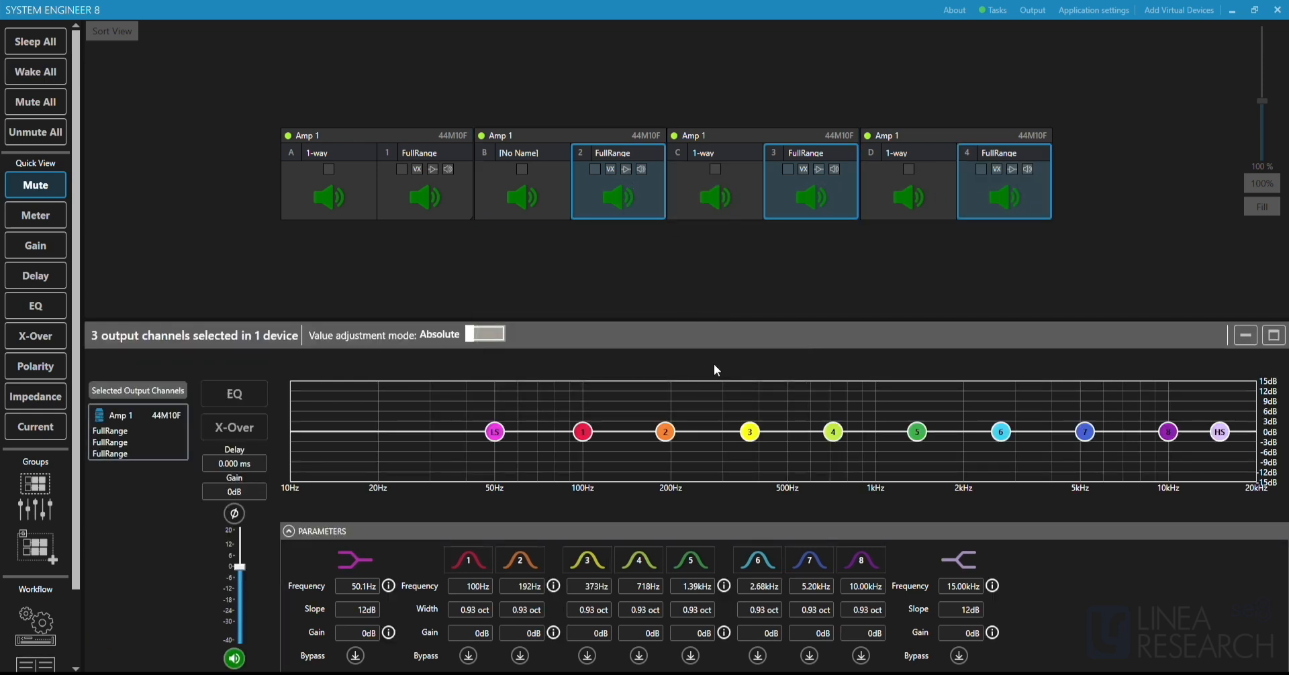
left_click_drag(749, 436, 746, 381)
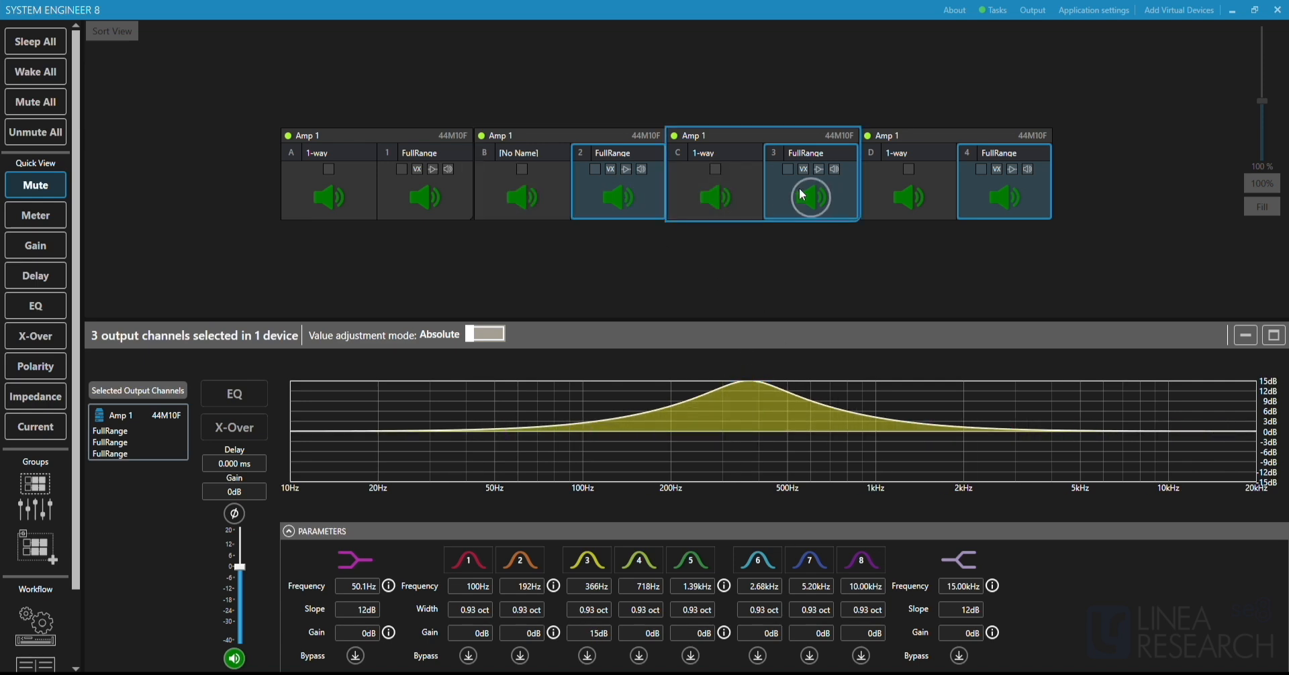
Clear the multiple selection and check the EQ curves of outputs 2, 3 and 4 individually.
left_click(822, 277)
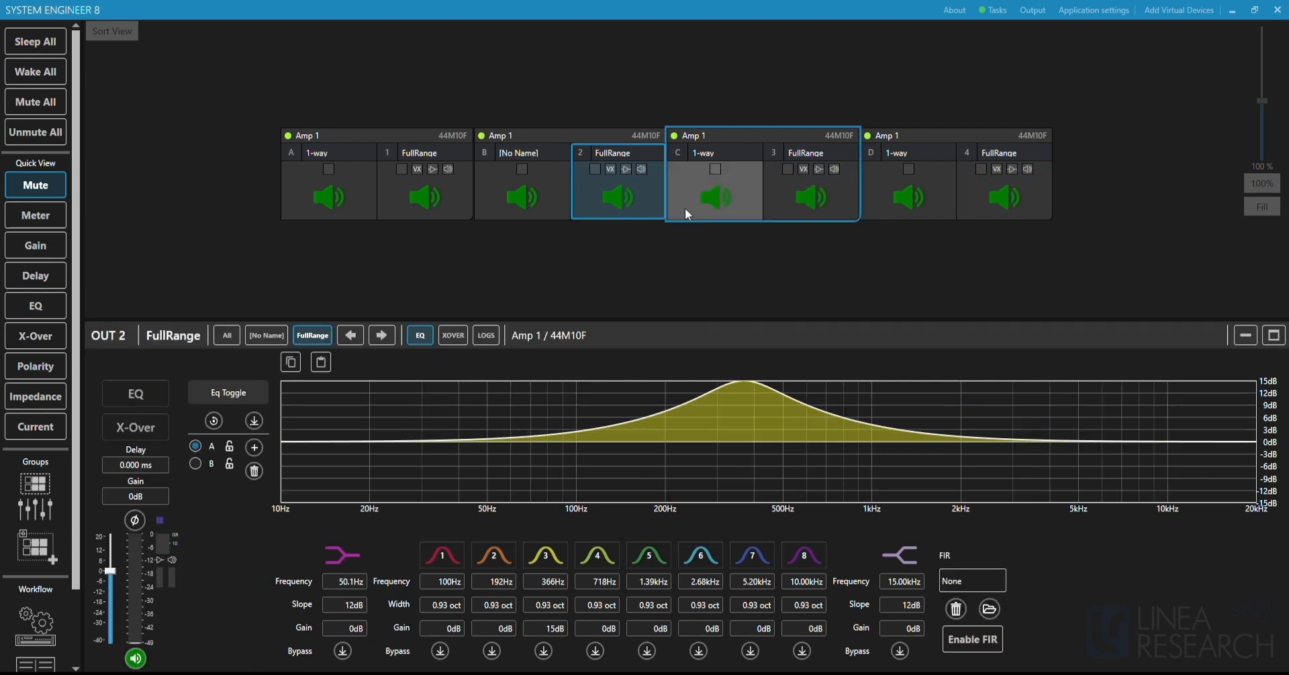
left_click(836, 196)
left_click(1035, 193)
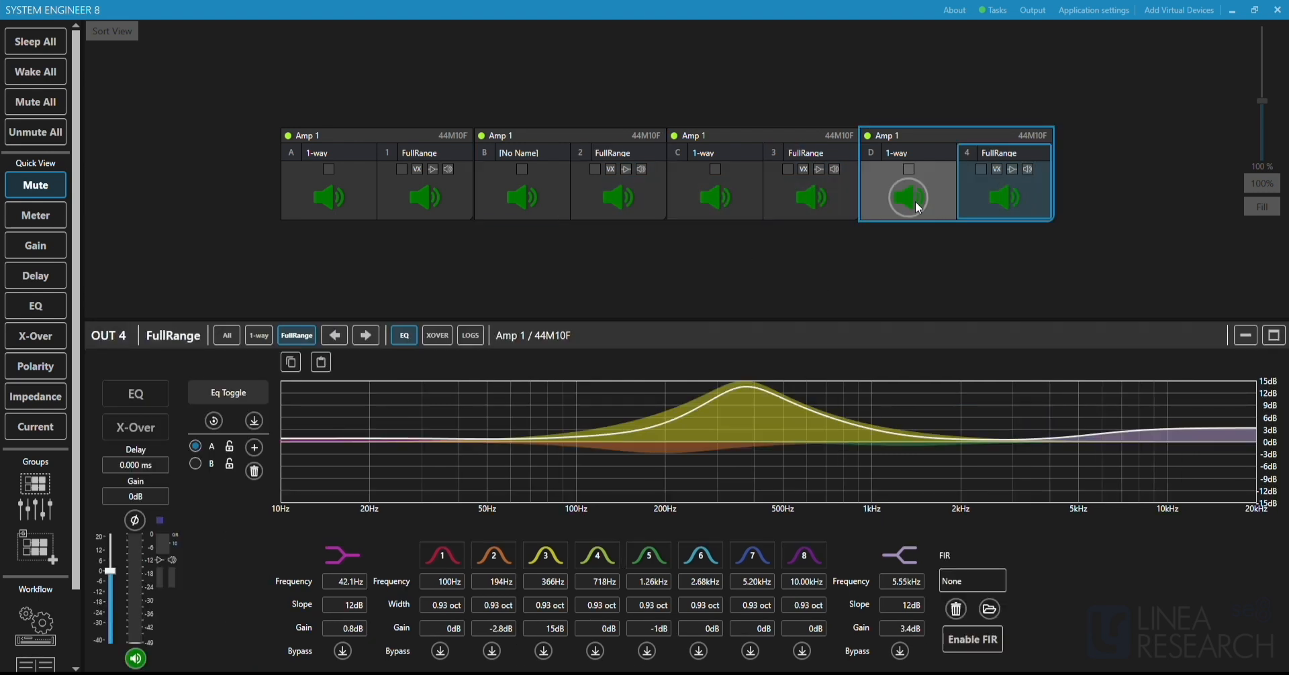
left_click(836, 192)
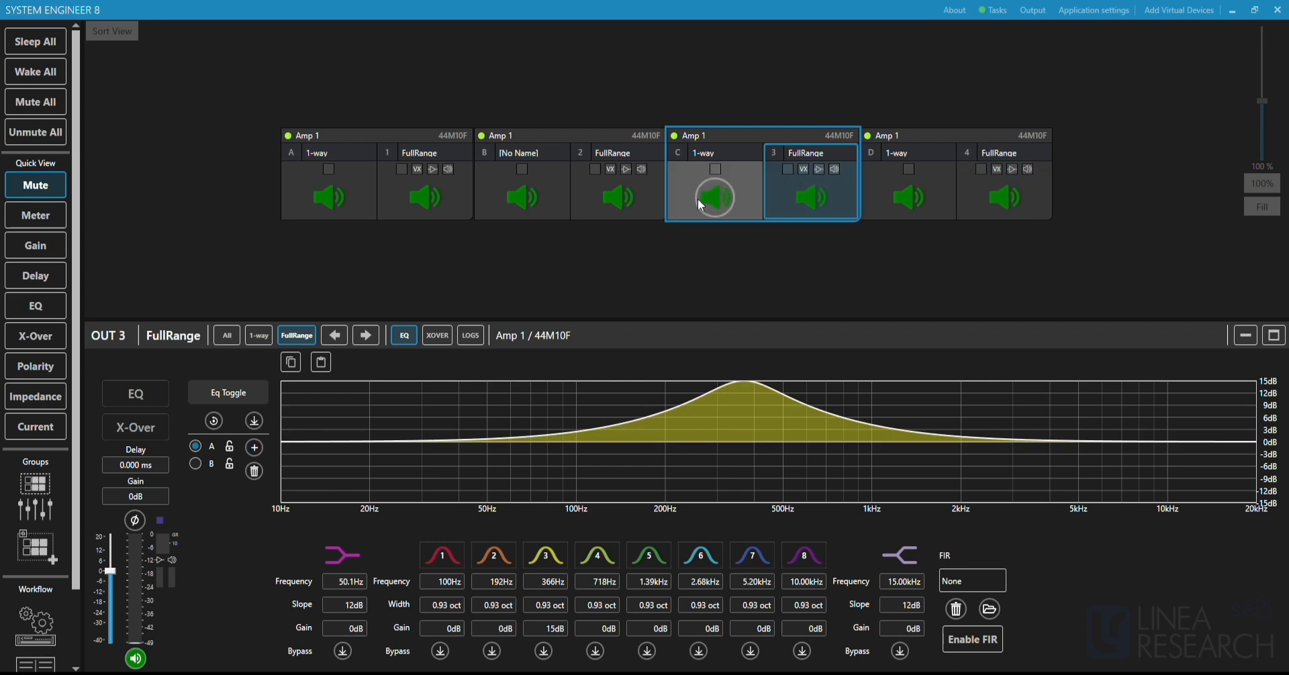
left_click(654, 194)
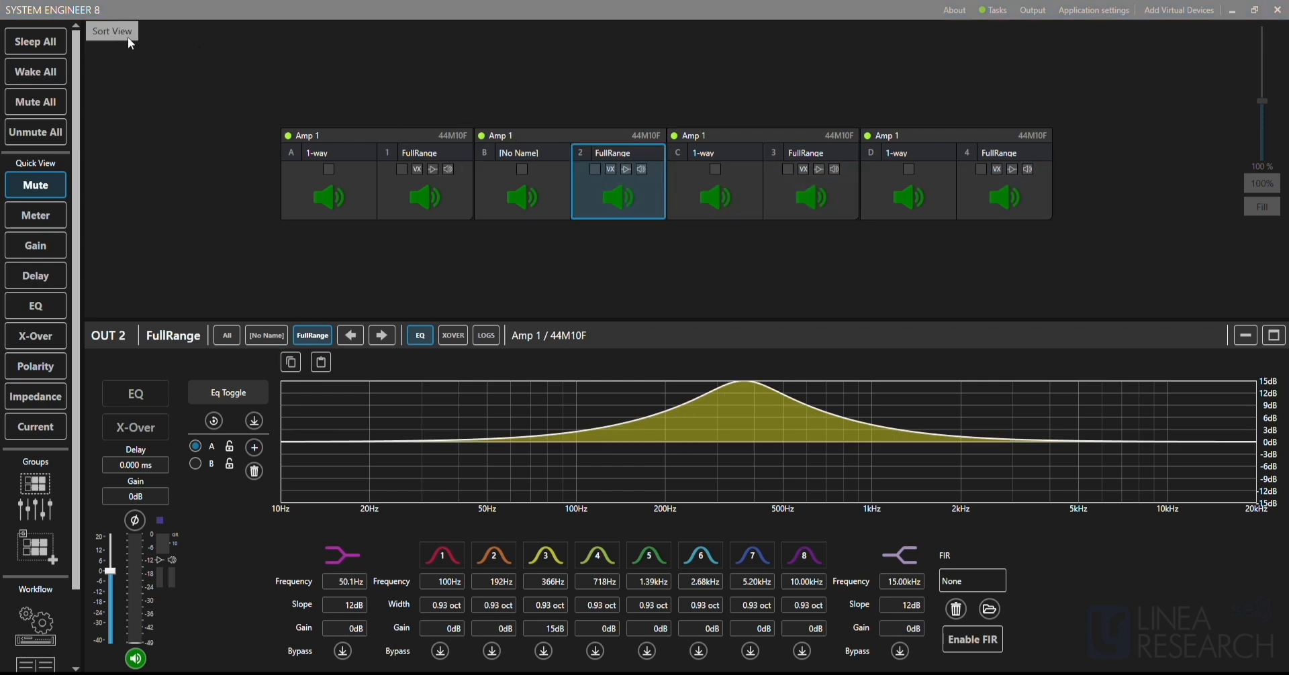
Scatter the four Amp 1 modules around the workspace and sort the view back into a row.
left_click_drag(403, 134, 295, 99)
left_click_drag(508, 136, 509, 215)
left_click_drag(805, 135, 817, 78)
left_click_drag(919, 132, 1029, 196)
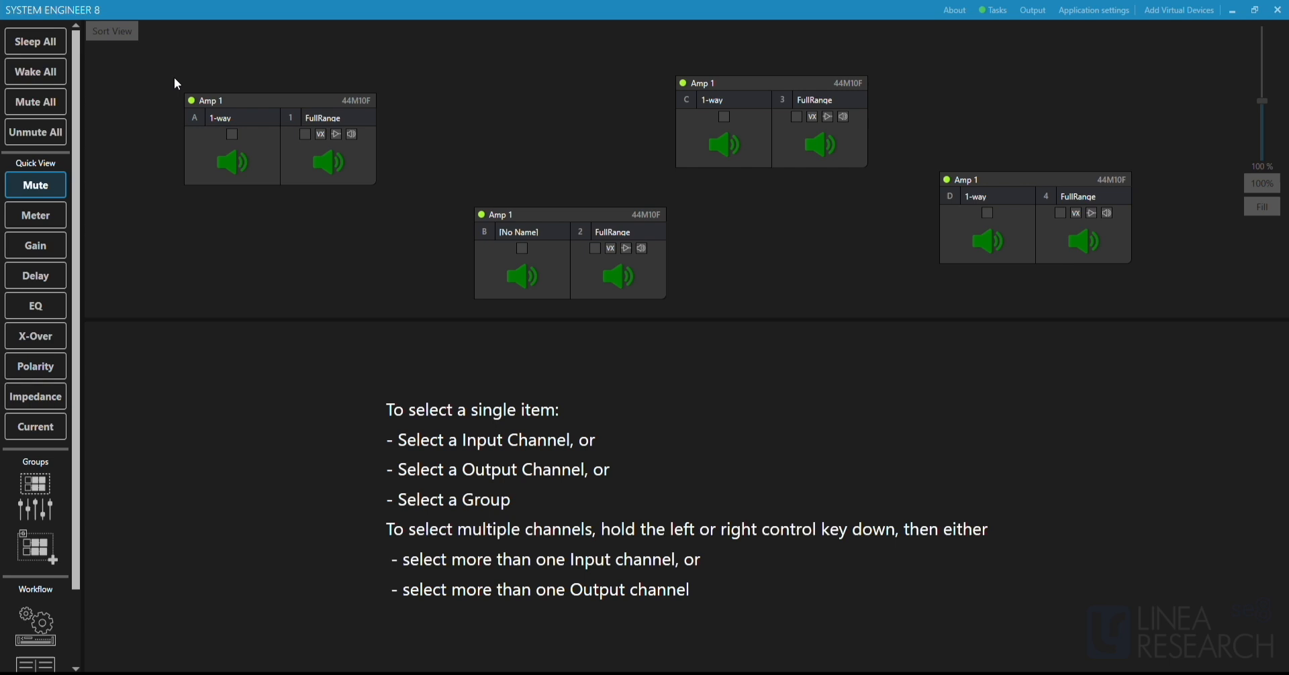
left_click(116, 39)
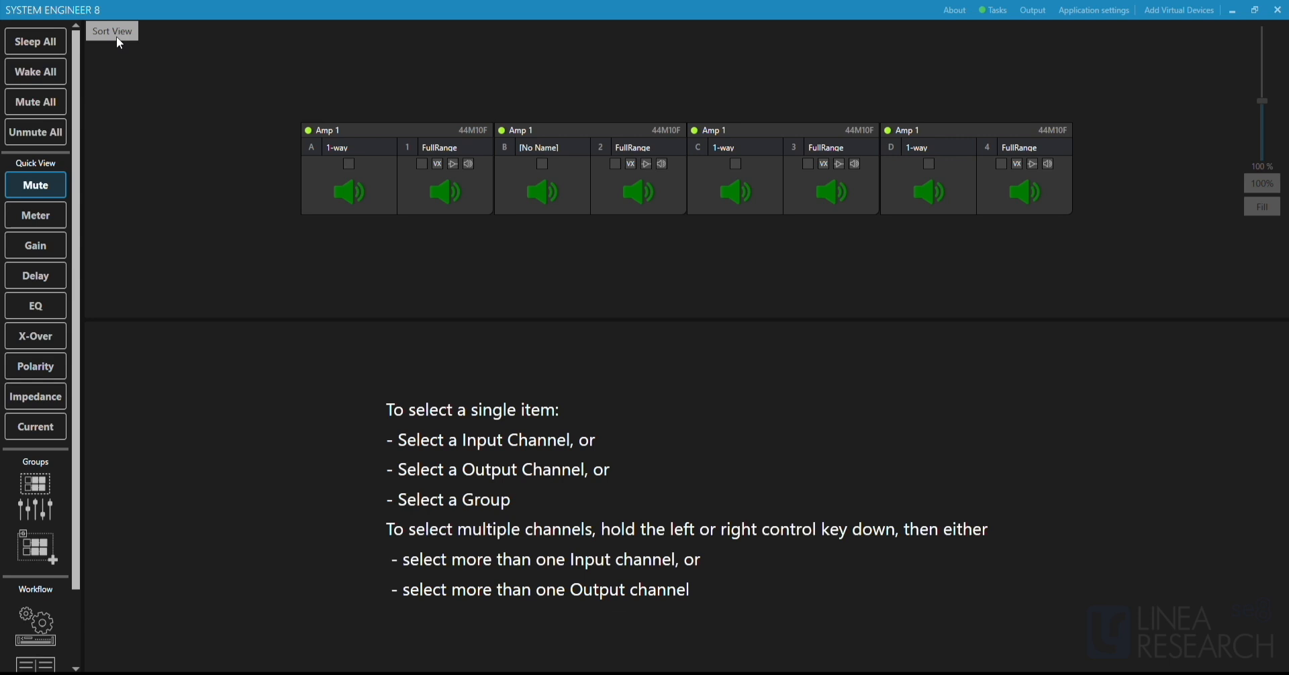
Show output 1's crossover controls, view the high-pass filter shape choices without changing them, and switch the Virtual X-Over Limiter mode to VX.
left_click(445, 188)
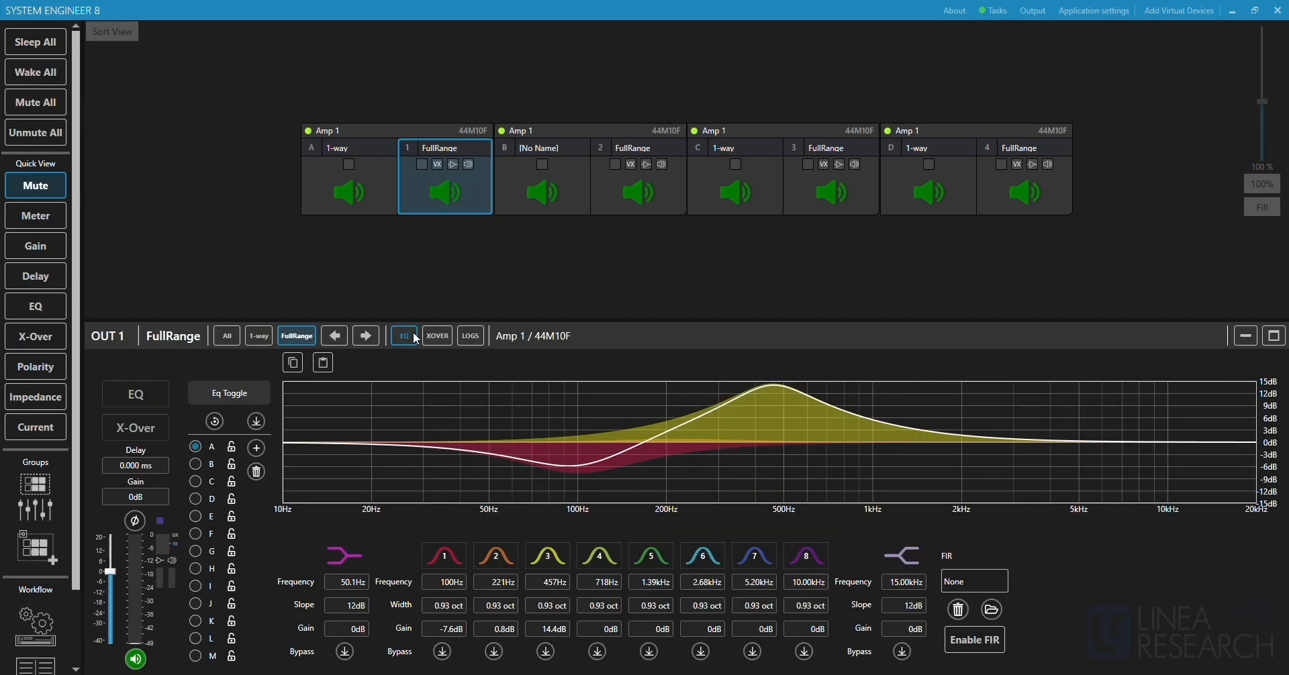
left_click(416, 337)
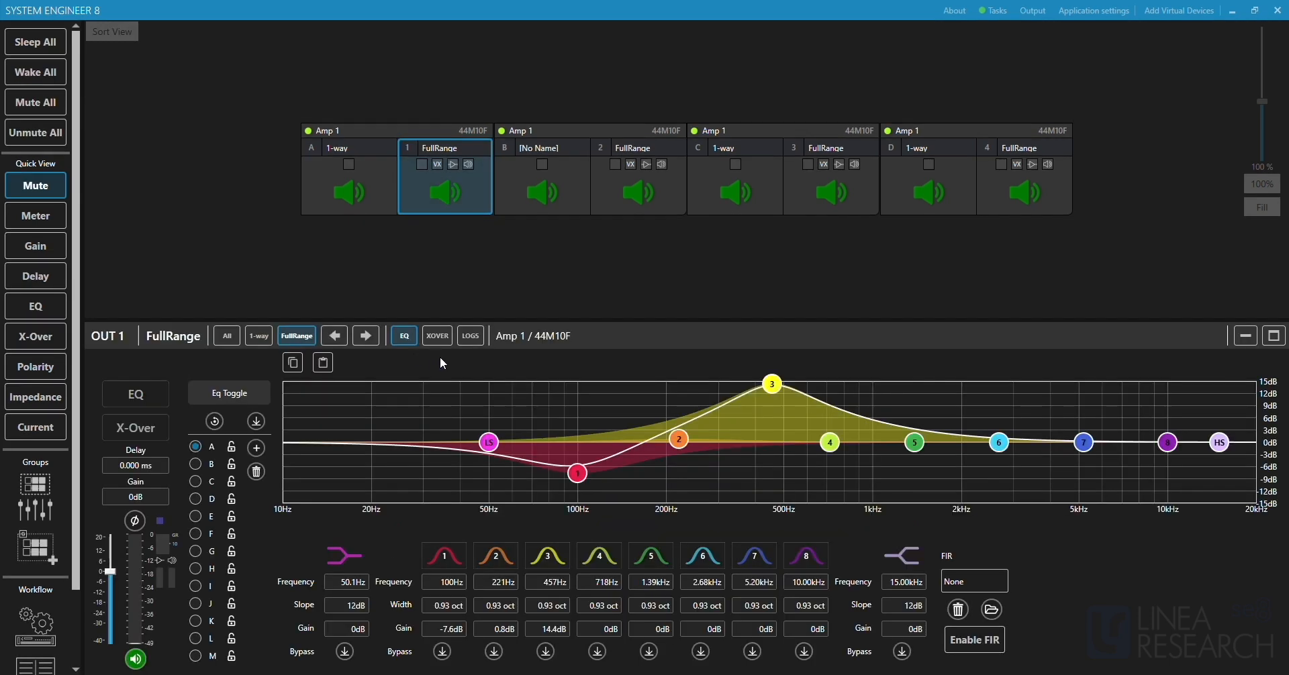
left_click(437, 337)
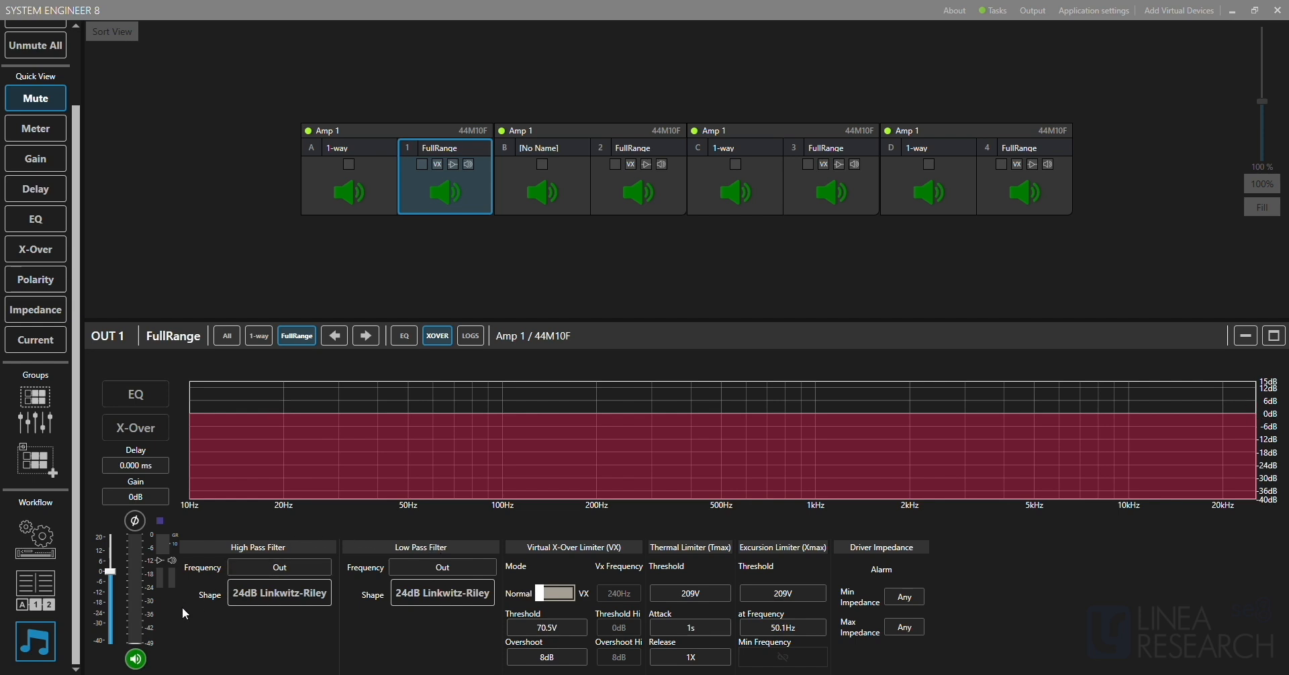
left_click(266, 602)
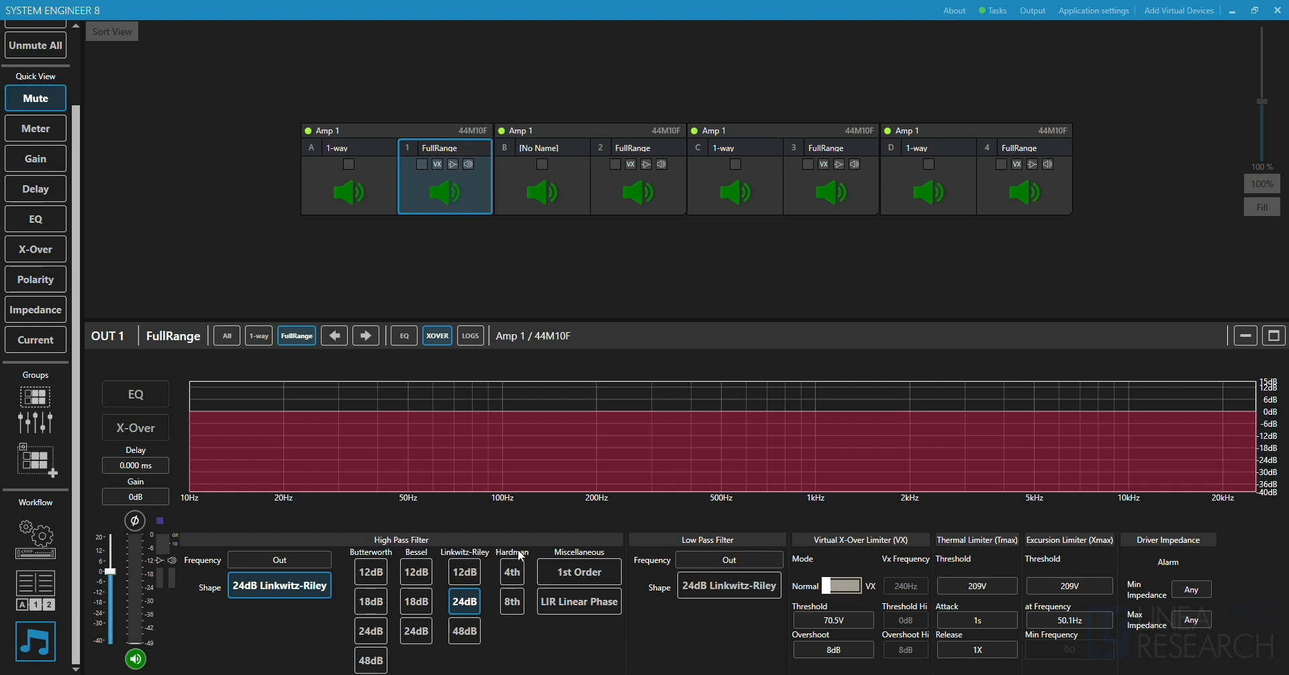
left_click(251, 589)
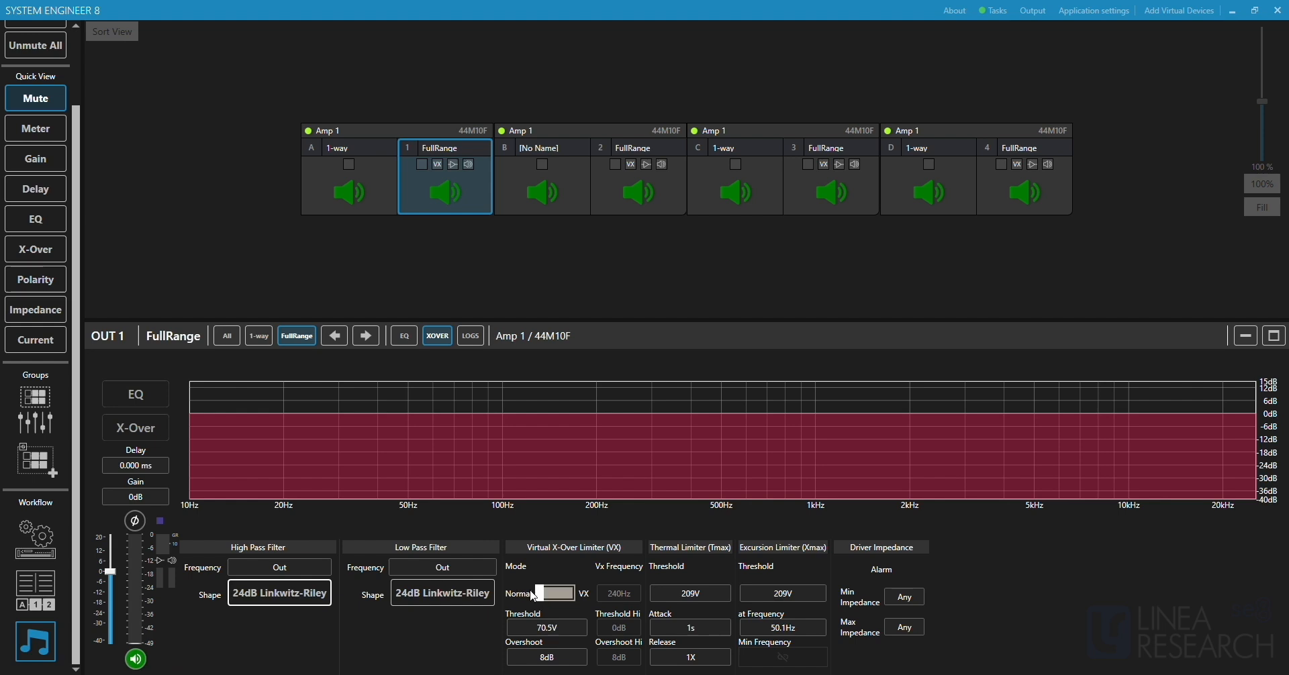
left_click(566, 601)
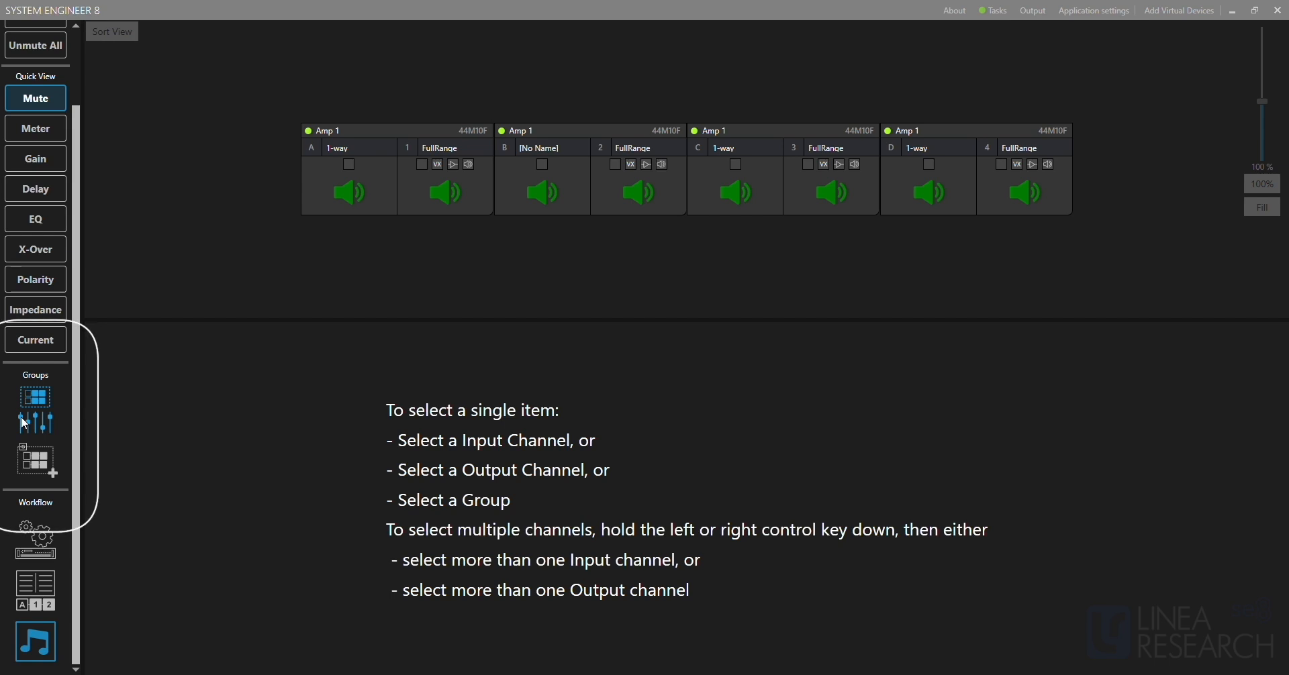
Create a new group, unlock it, add Amp 1 inputs A and B as members, and lock it again.
left_click(36, 461)
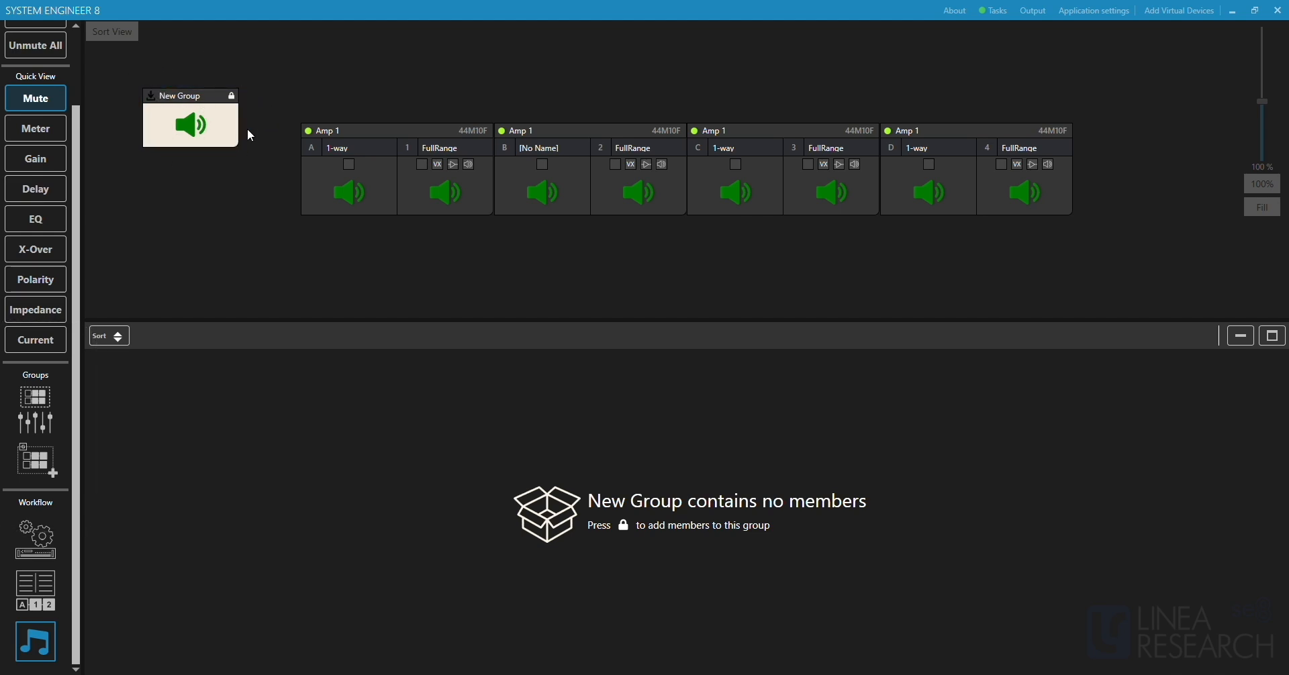
left_click(233, 97)
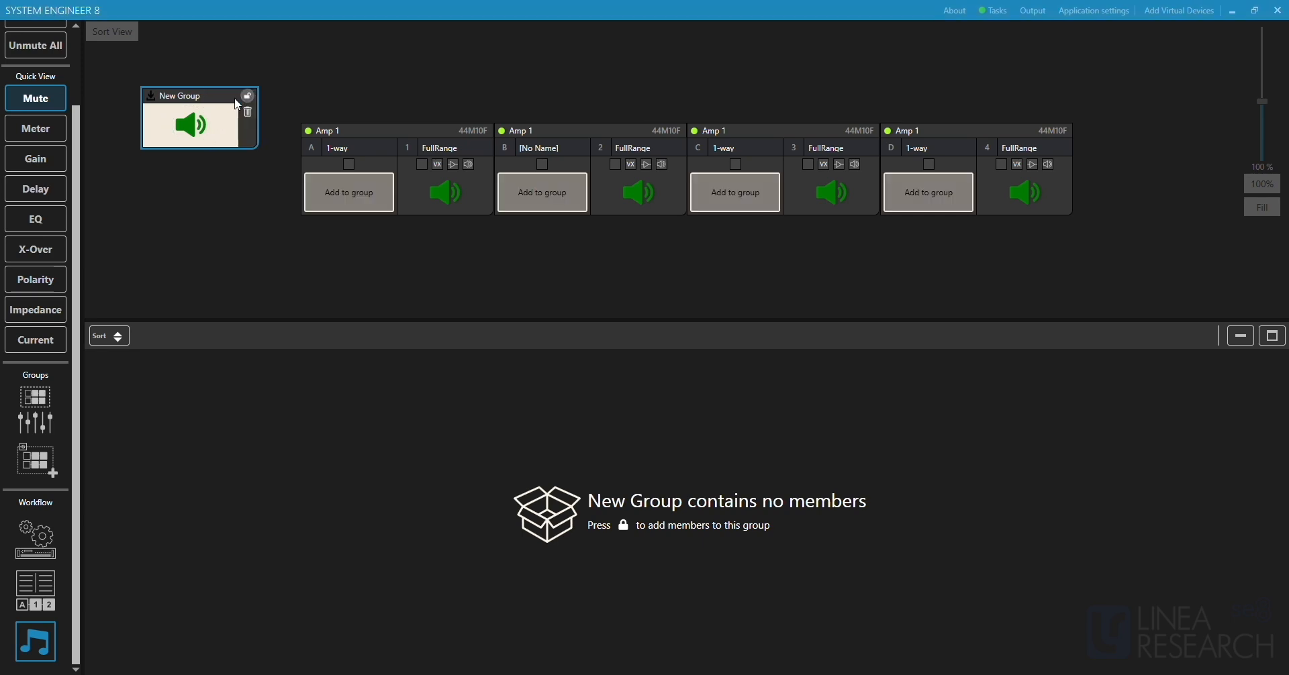
left_click(358, 194)
left_click(535, 193)
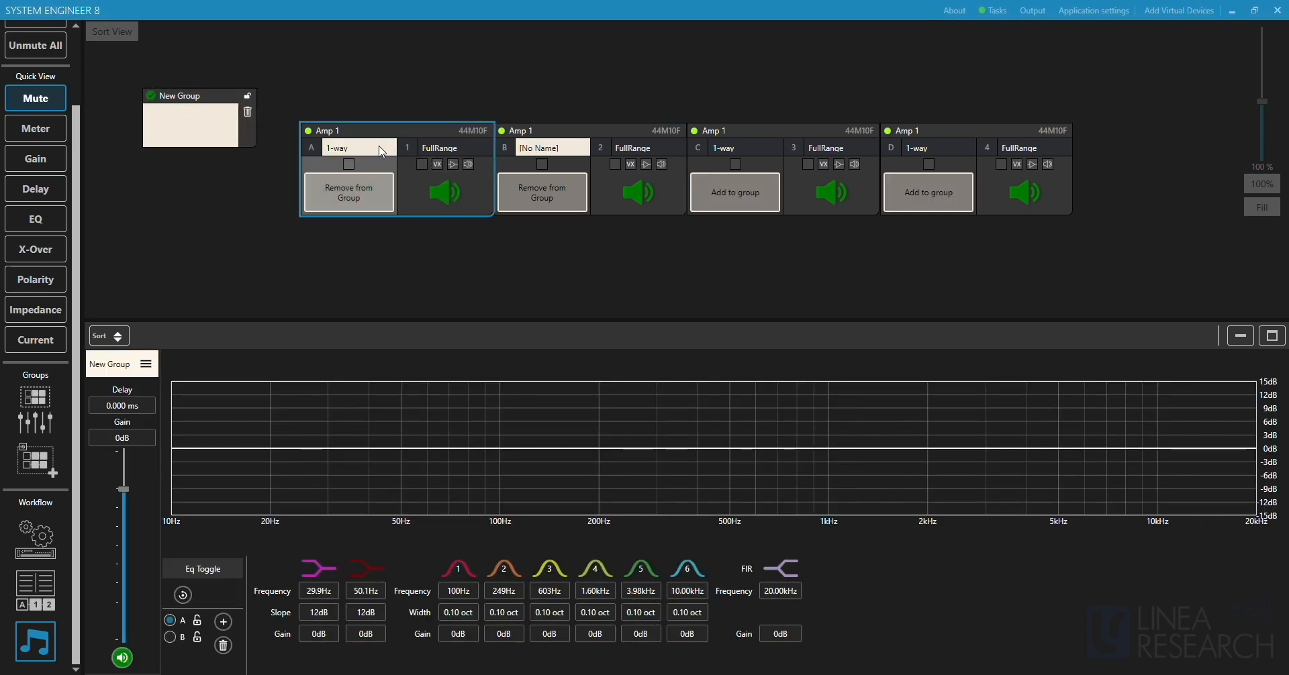
left_click(247, 97)
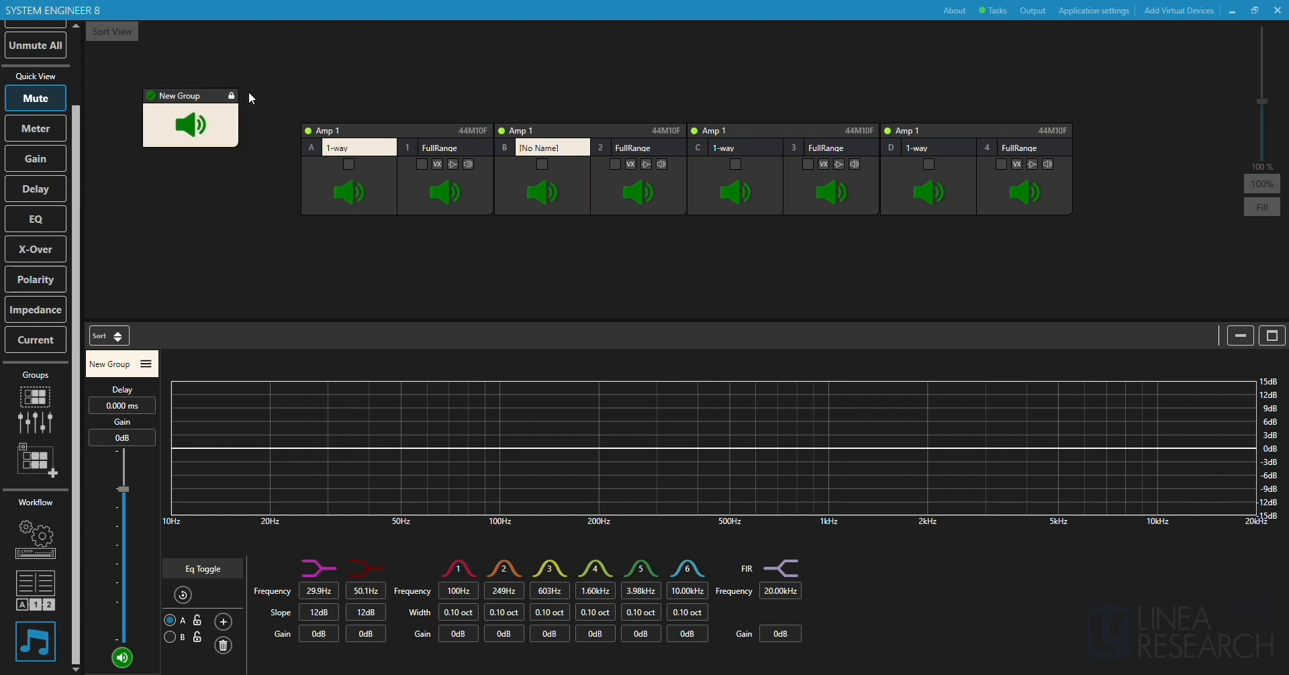
Open the group's name for editing and enter New Group.
double_click(198, 95)
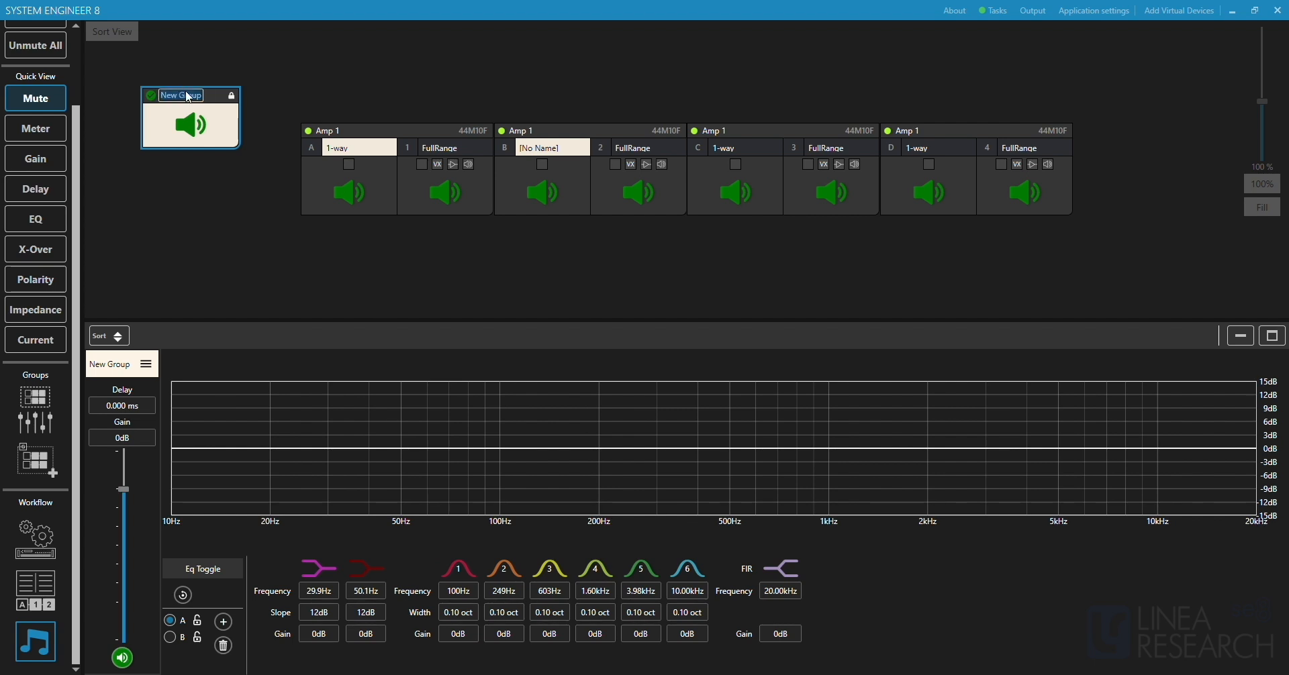
type("New Group")
key("Return")
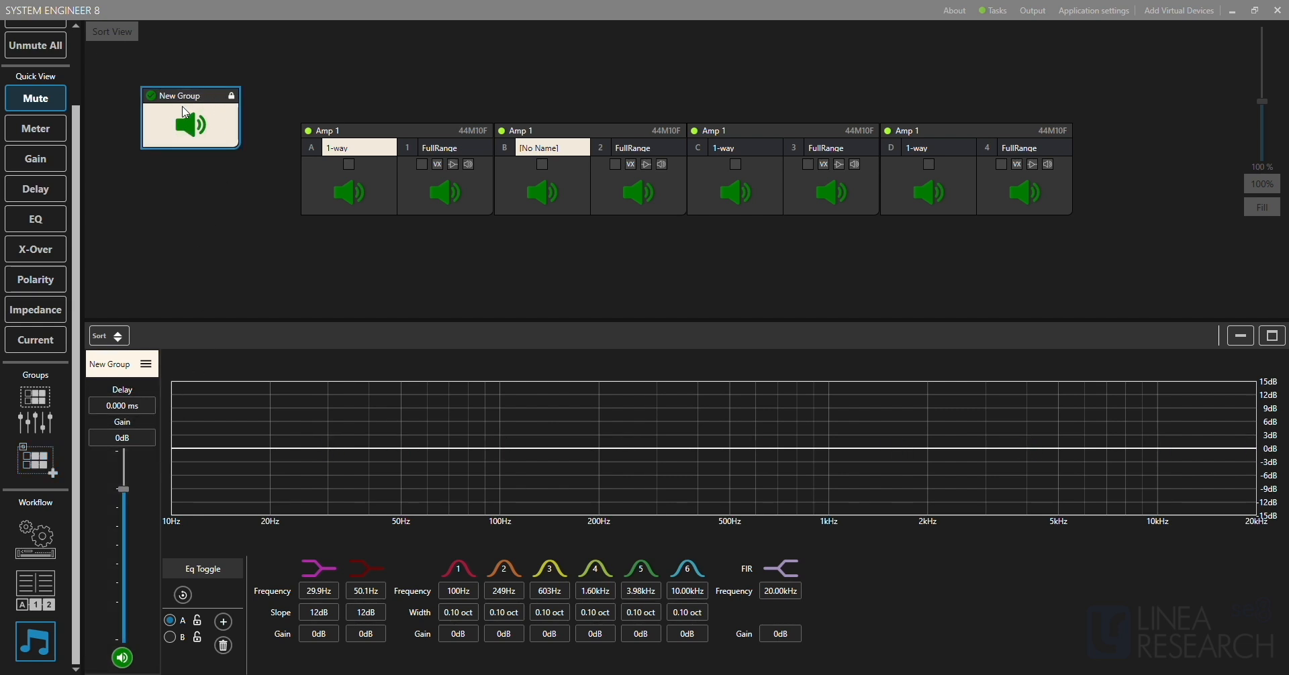
Unlock New Group to check its member add and remove options, and display the group control strips.
left_click(232, 97)
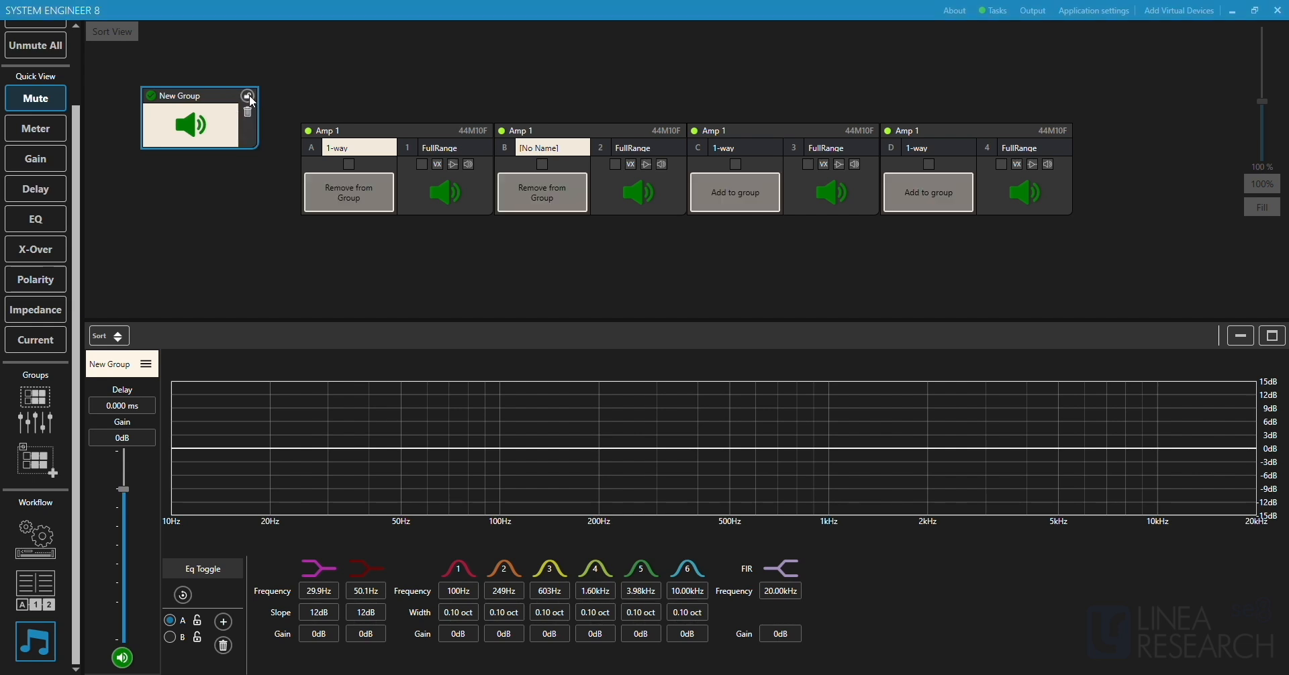
left_click(250, 97)
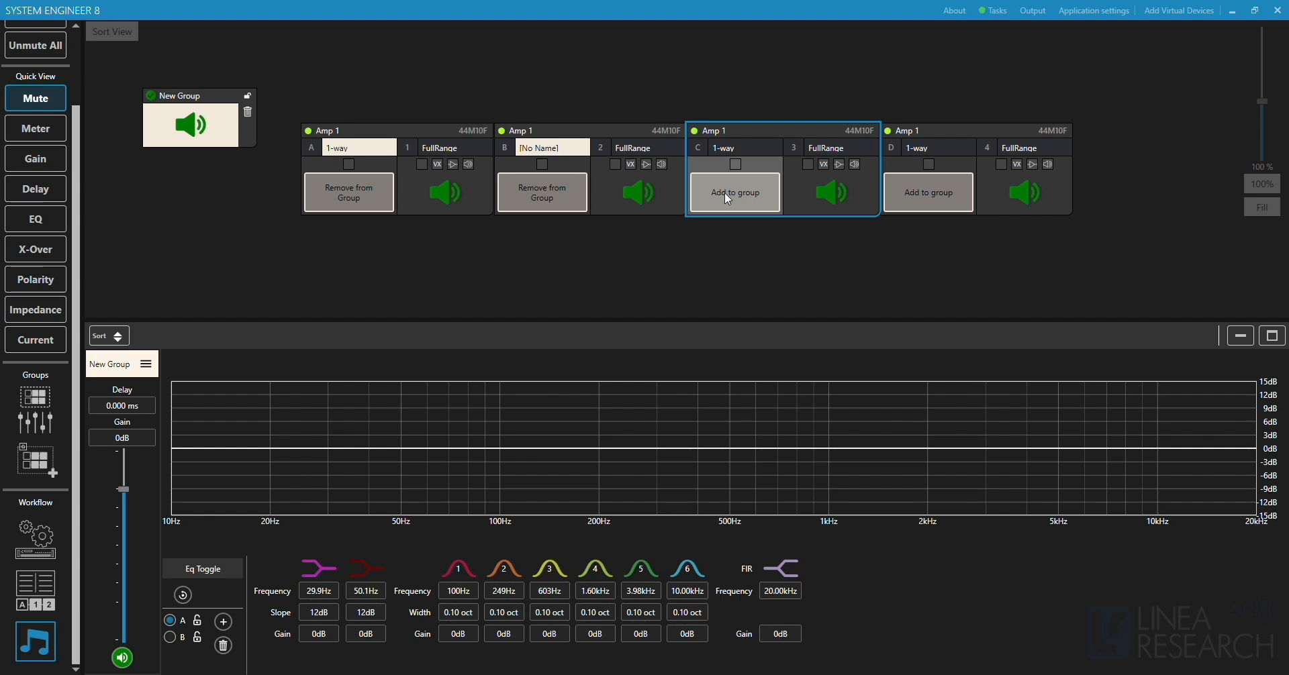
left_click(42, 401)
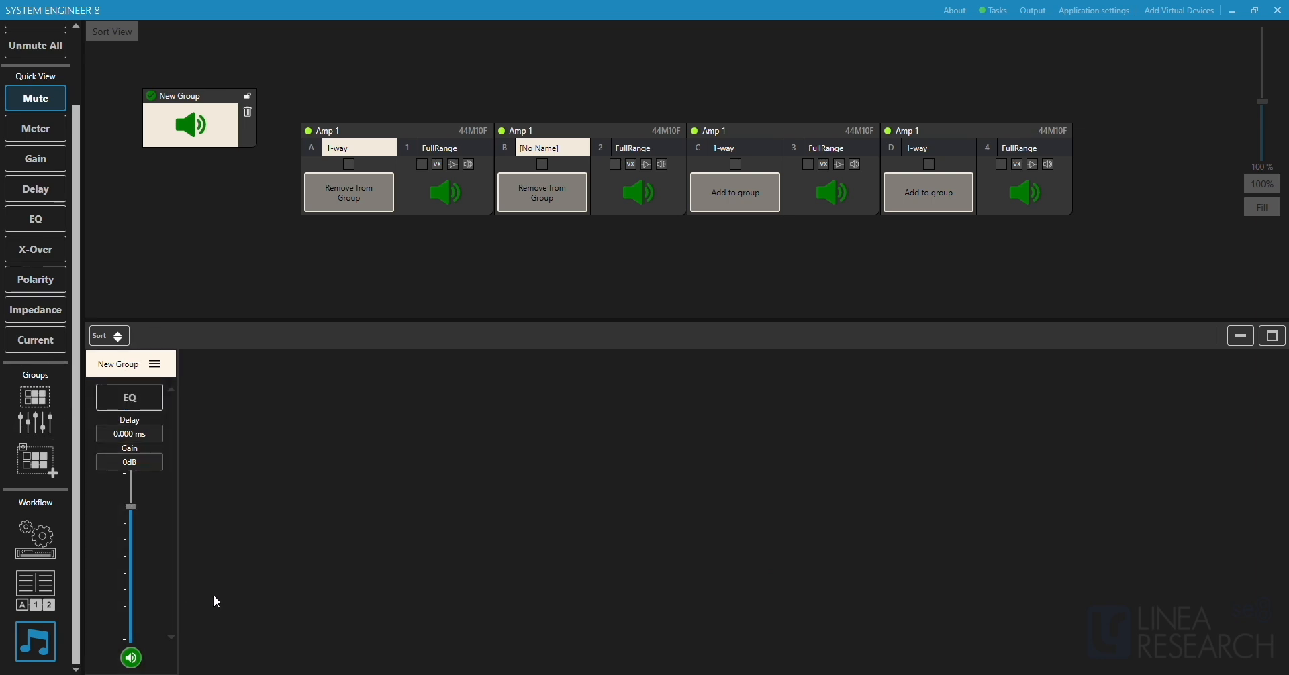
Create a second group, unlock it, add Amp 1 inputs B and C as members, and lock it again.
left_click(37, 463)
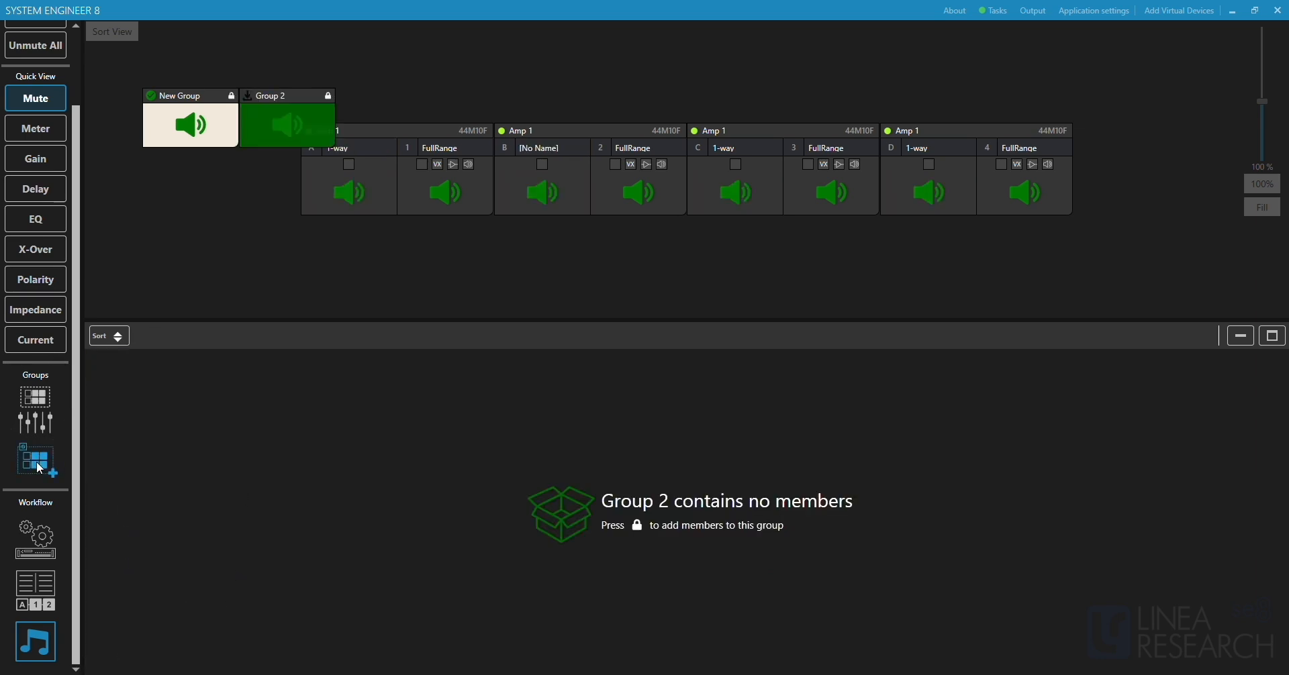
left_click(329, 96)
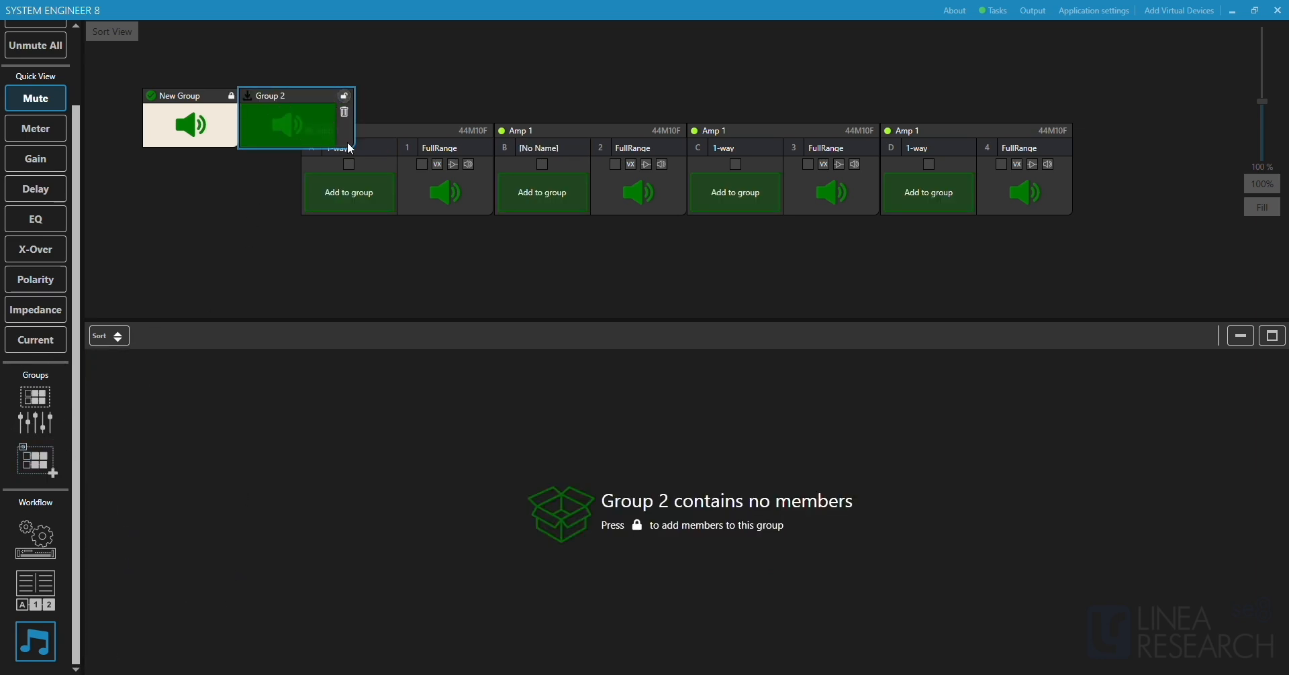
left_click(525, 192)
left_click(715, 201)
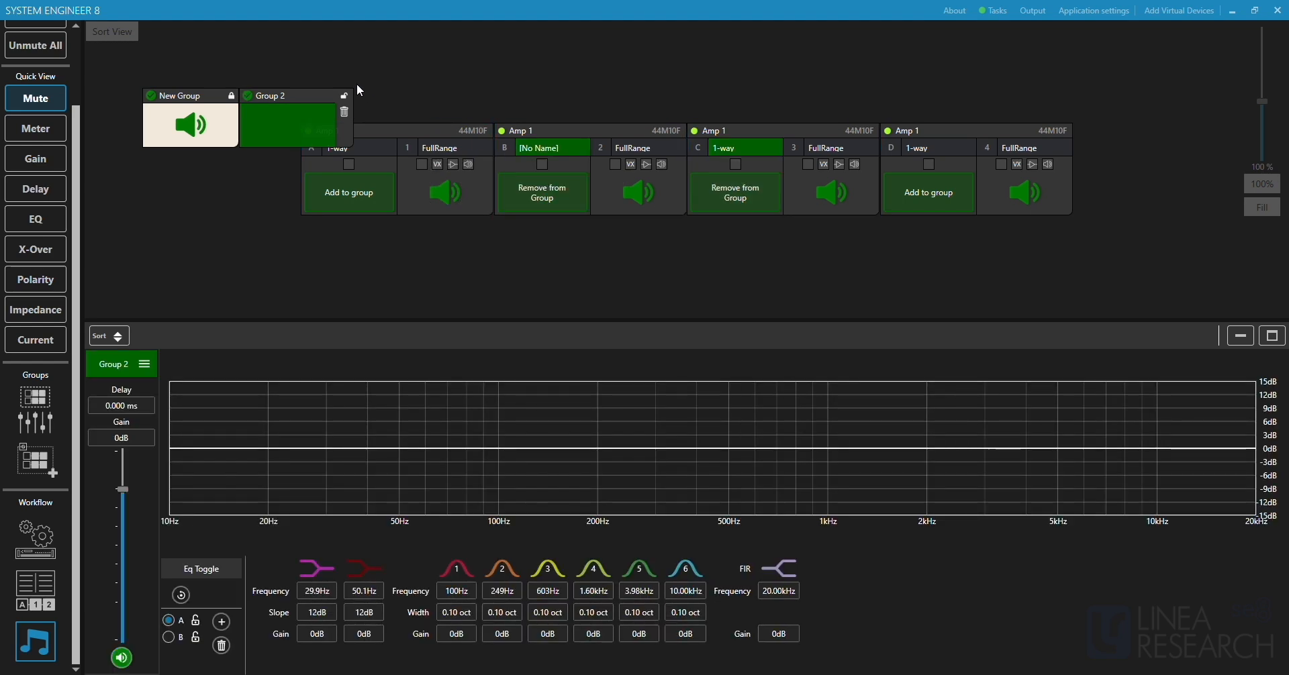
left_click(345, 96)
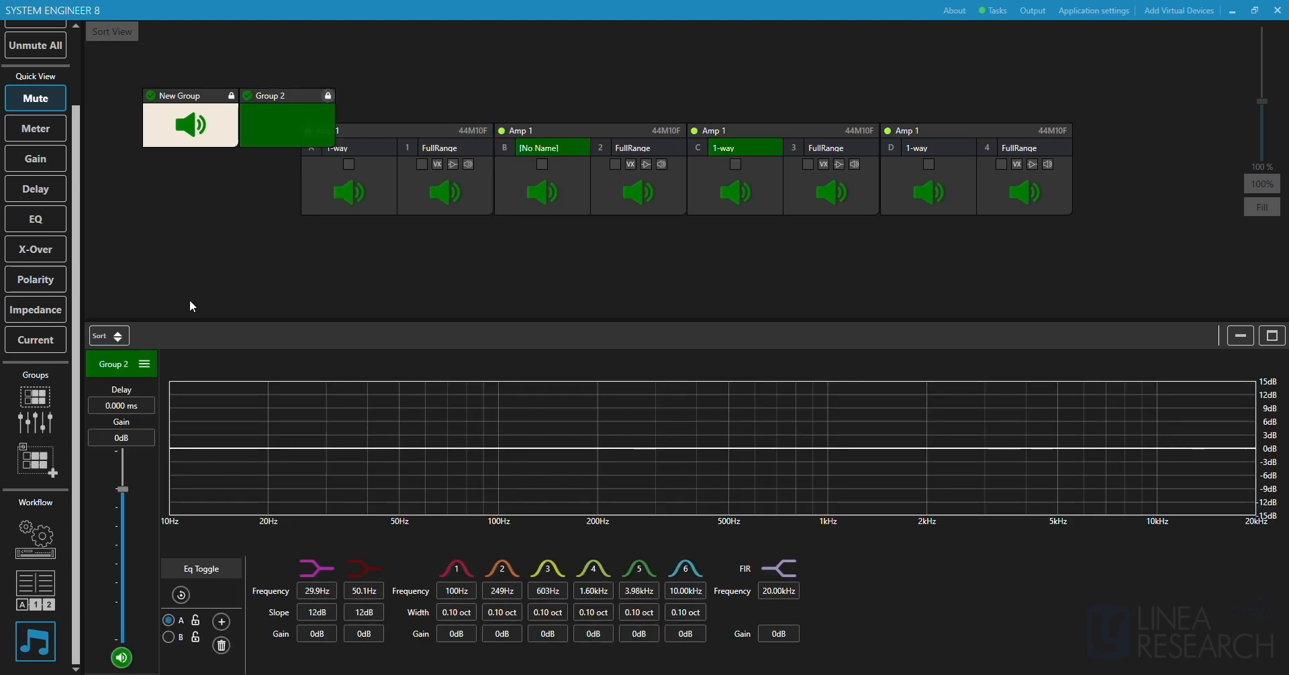
Display both groups' control strips with New Group's settings expanded, and place the Group 2 module beneath New Group in the workspace.
left_click(35, 396)
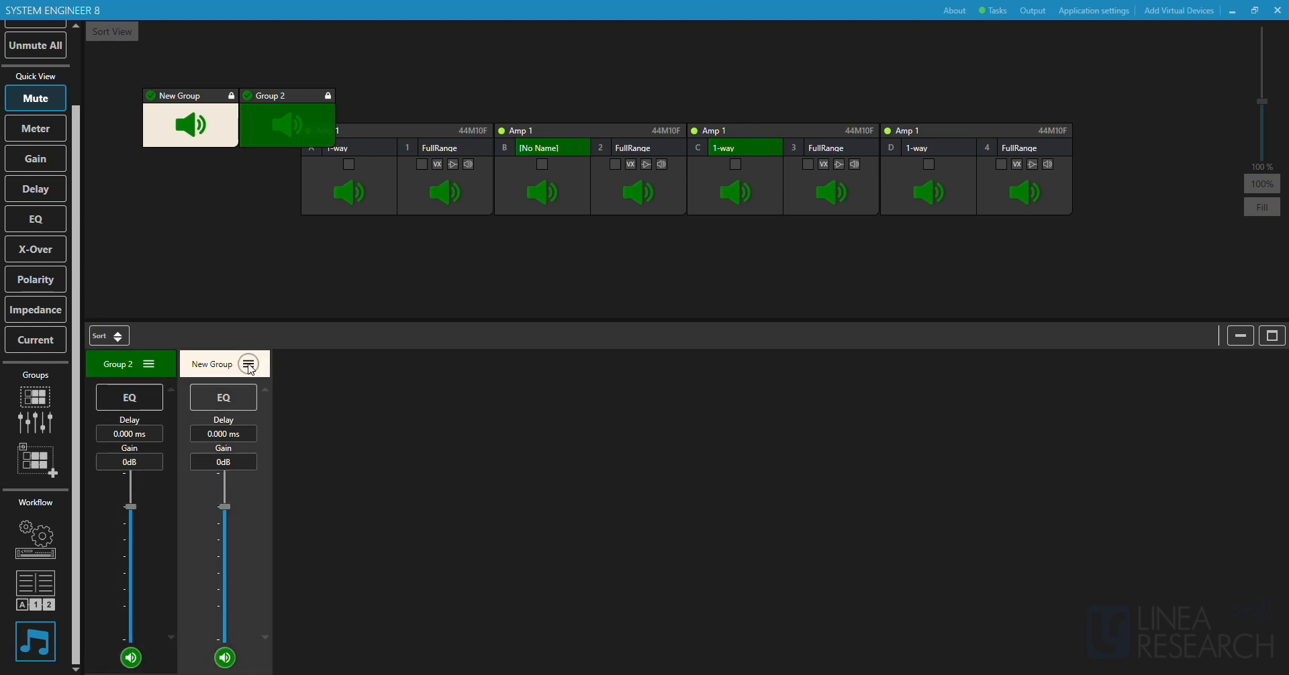
left_click(253, 367)
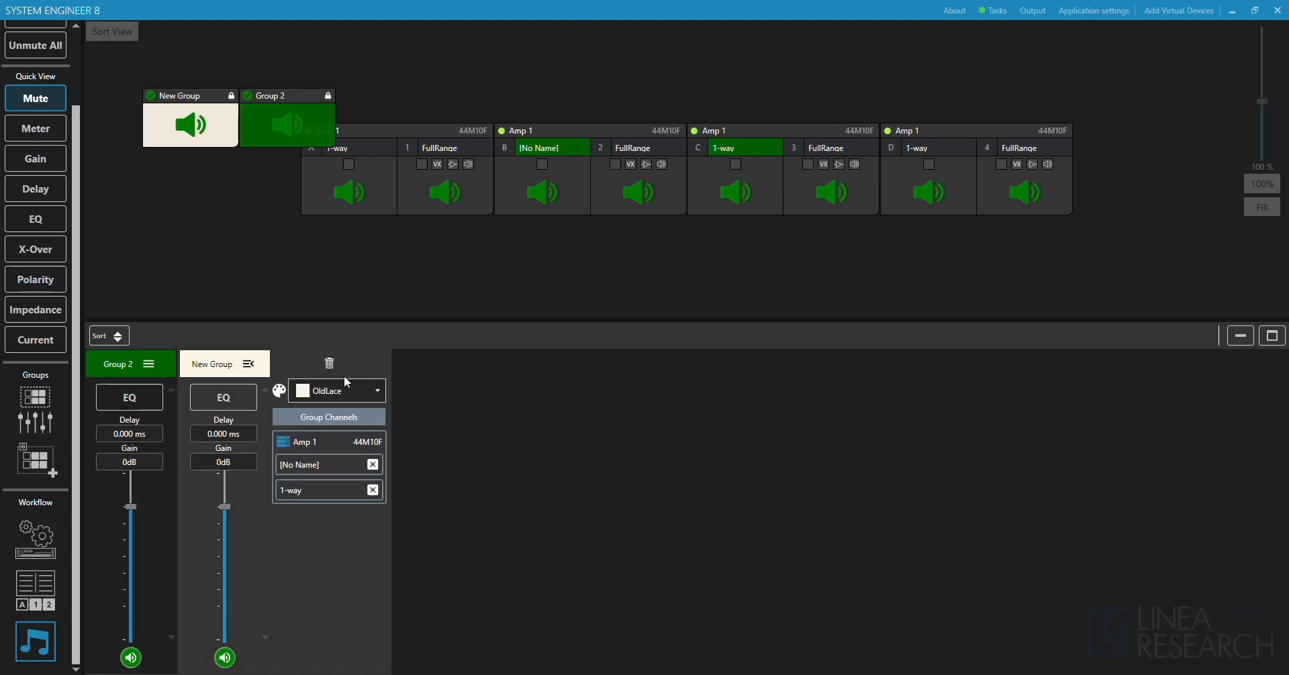
left_click(310, 102)
left_click_drag(309, 100, 218, 169)
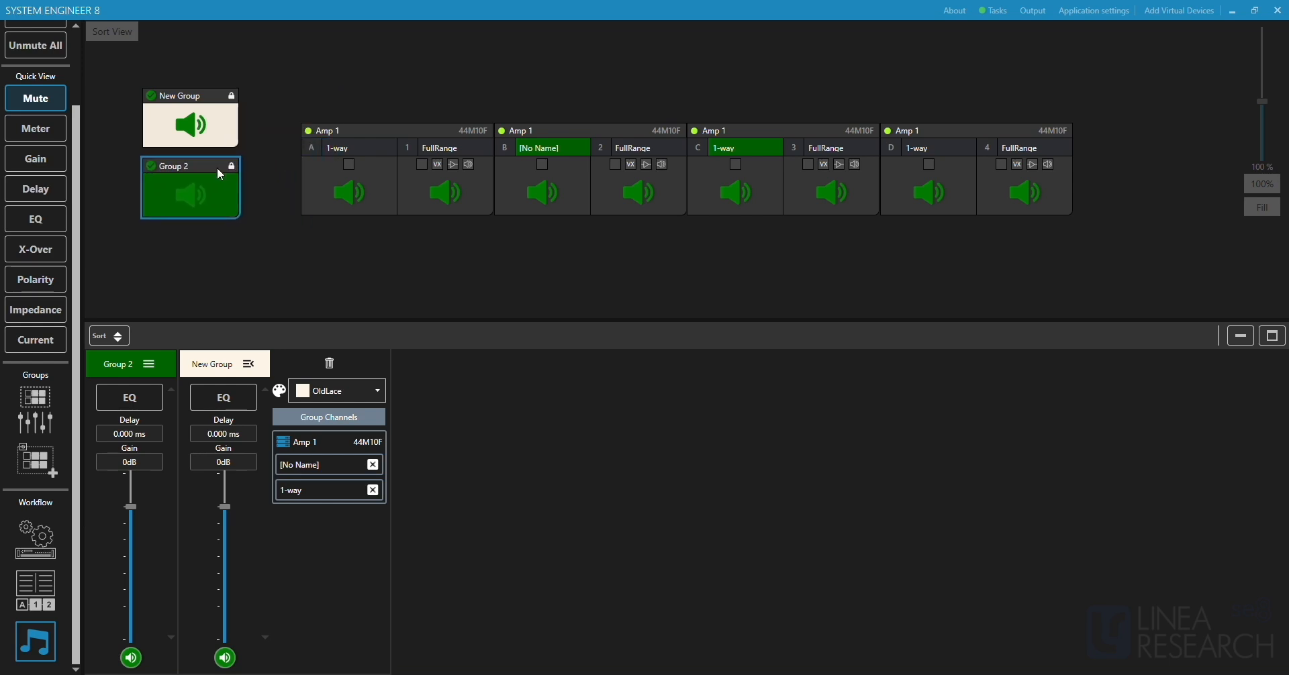
Change New Group's colour to Linen and collapse its settings.
left_click(356, 391)
scroll(372, 482, "down", 5)
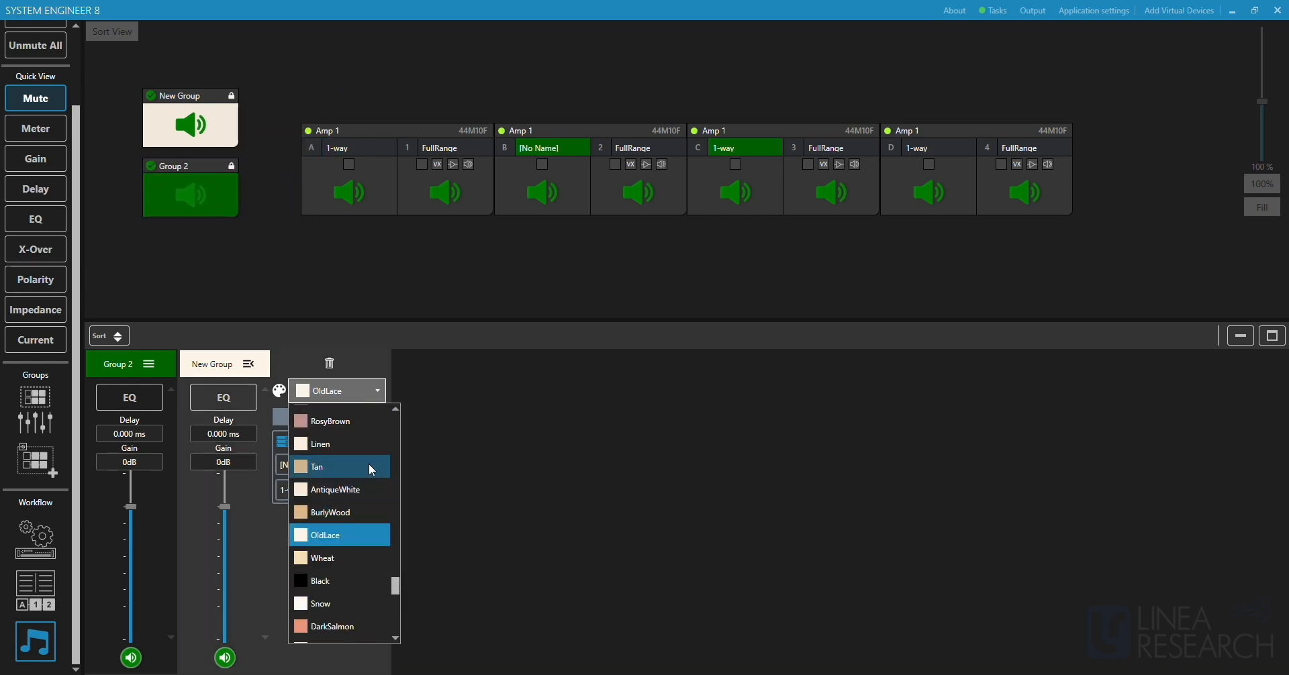
left_click(356, 451)
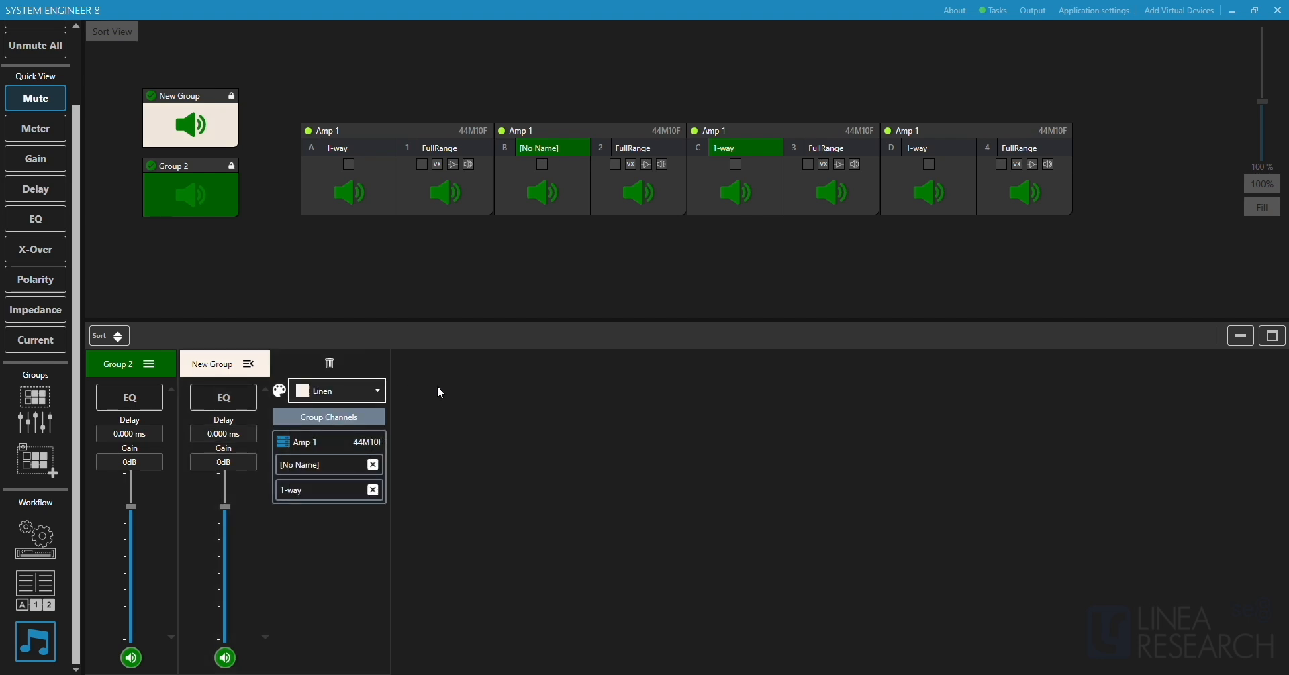
left_click(248, 364)
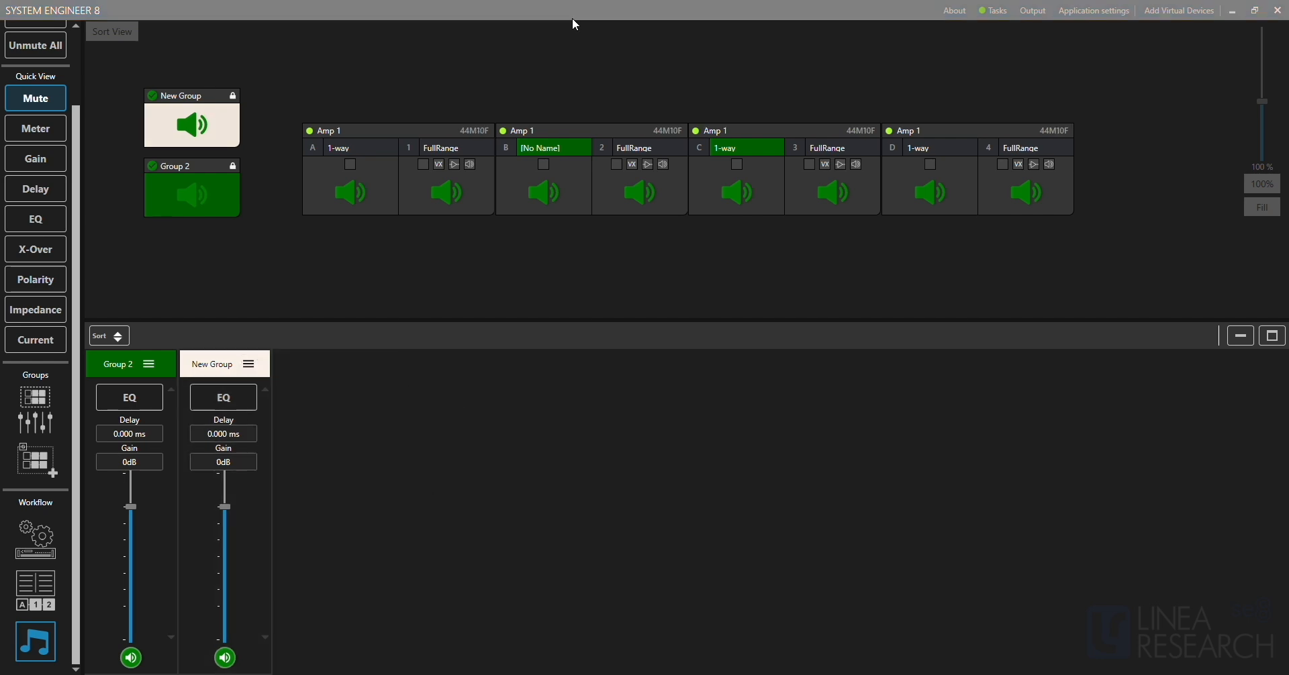
Shape New Group's EQ with the dark red shelf at 62.5 Hz, 8 dB, band 2 at 429 Hz, -7.6 dB, and band 3 at 661 Hz, 0.2 dB.
left_click(231, 183)
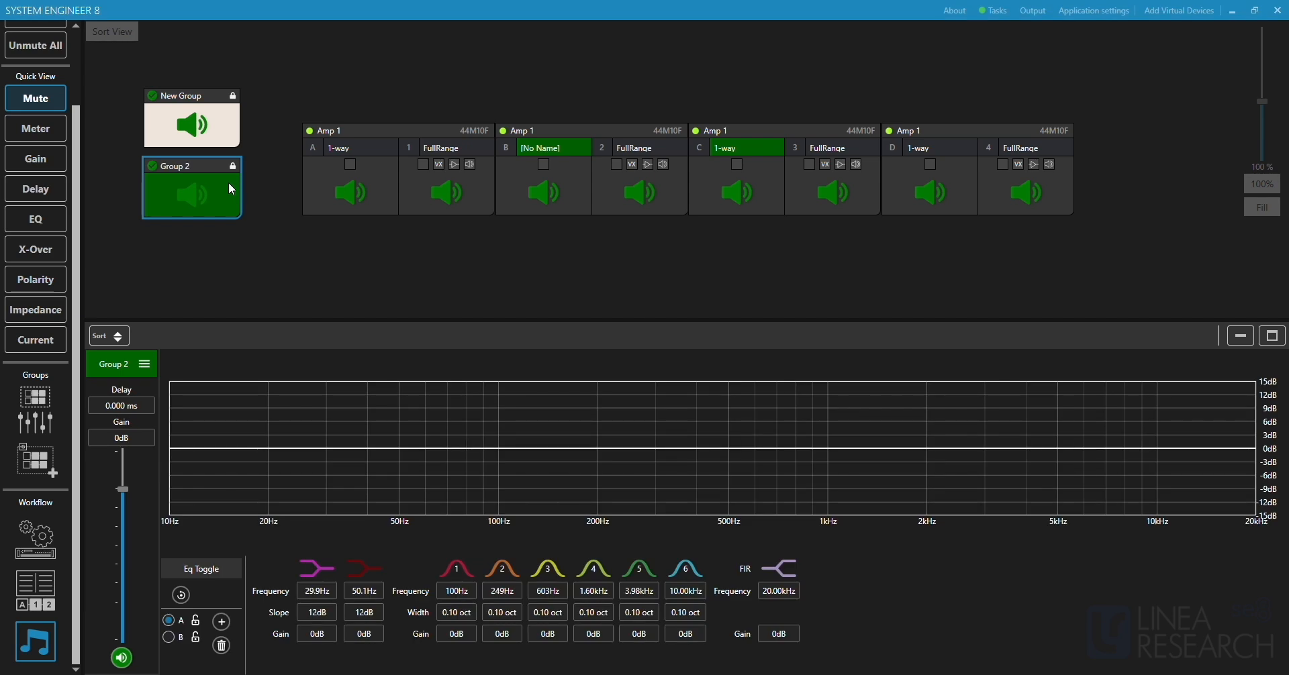
left_click(219, 120)
mouse_move(345, 443)
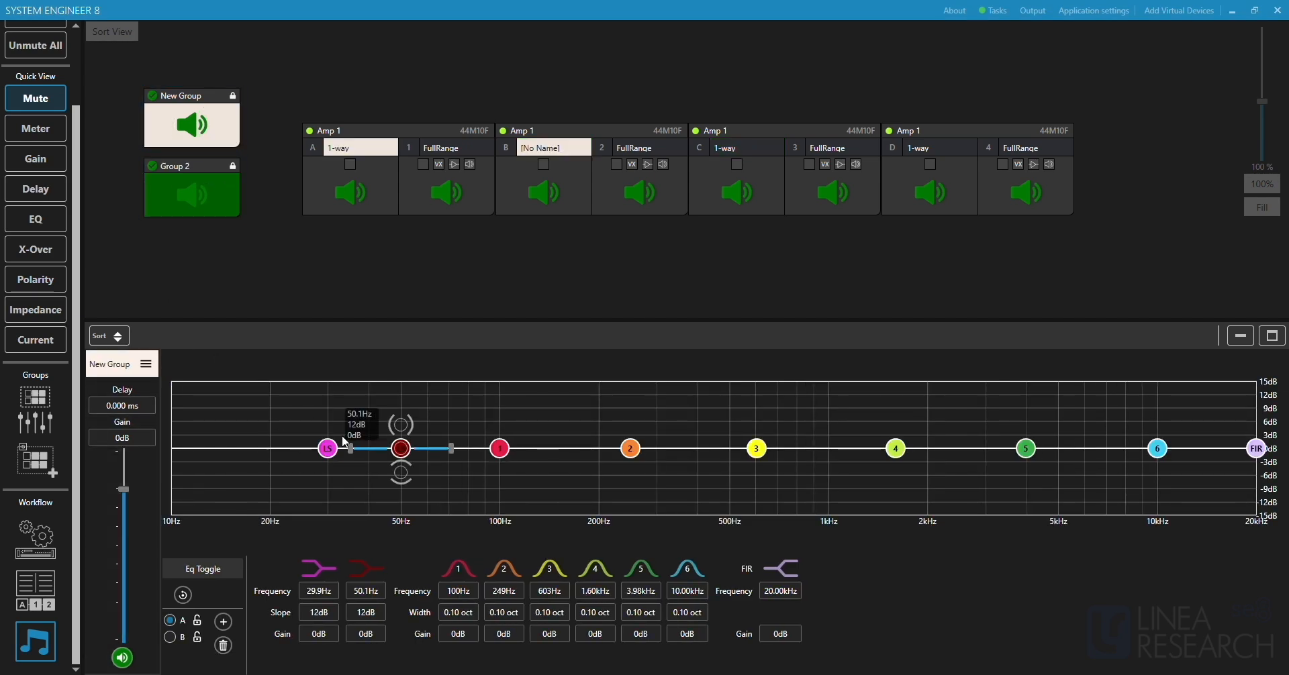
left_click_drag(405, 458, 434, 414)
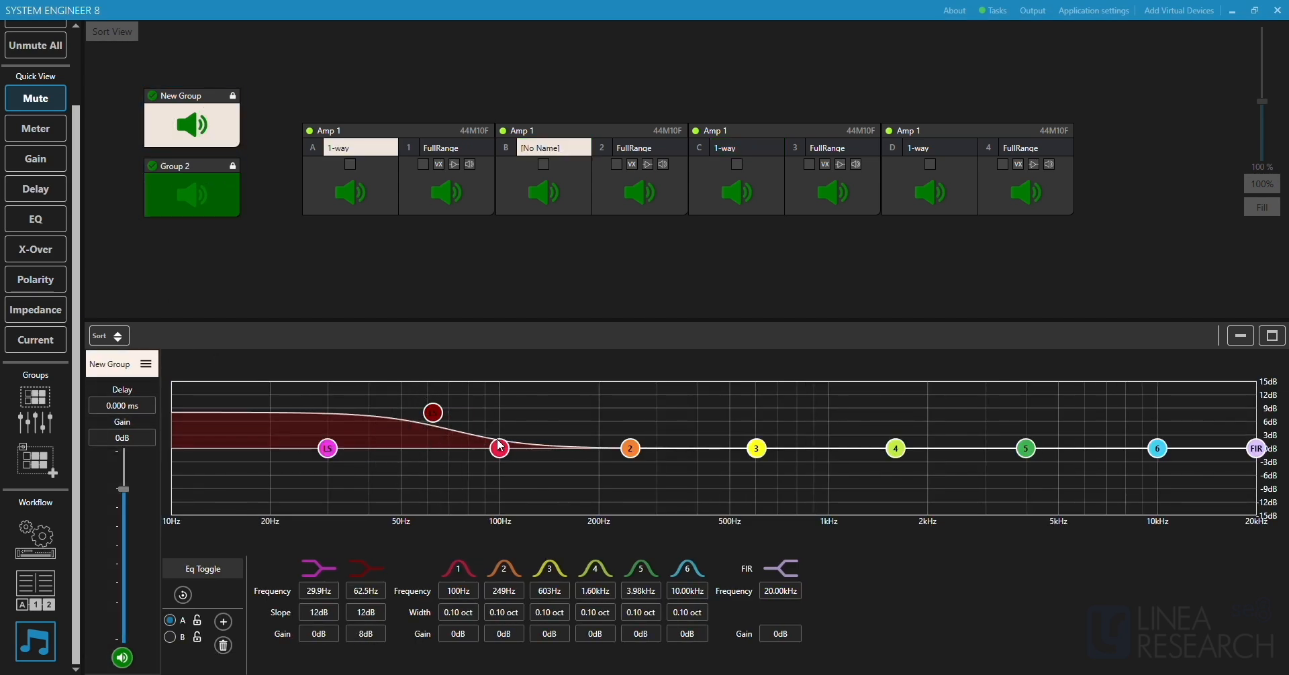
left_click_drag(631, 448, 705, 490)
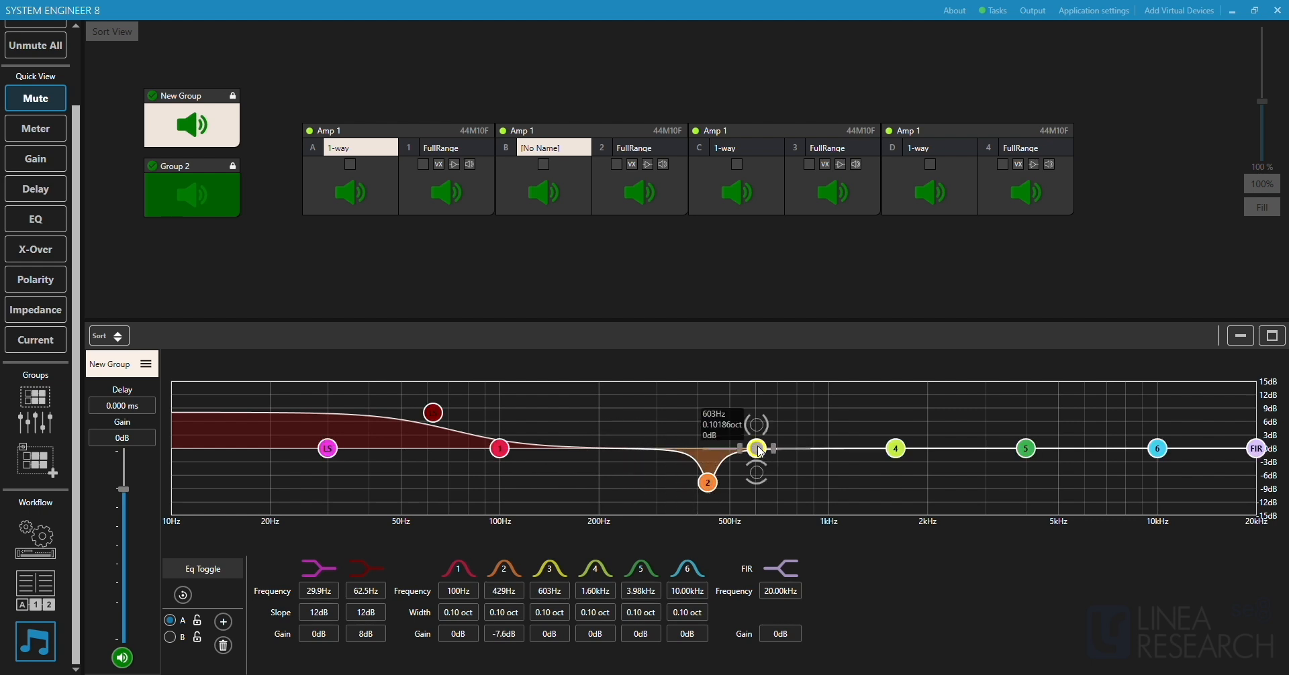
left_click_drag(758, 448, 771, 447)
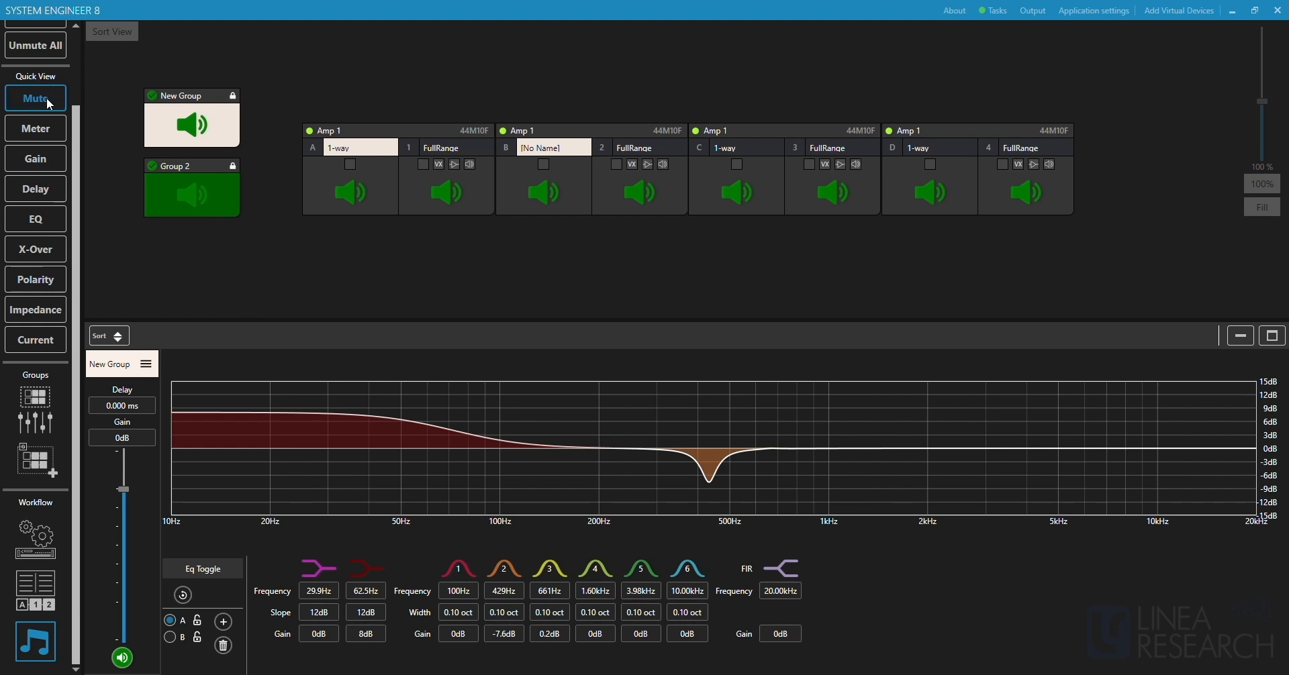
View the gain and then the delay values of the groups and Amp 1 channels in the workspace.
left_click(40, 161)
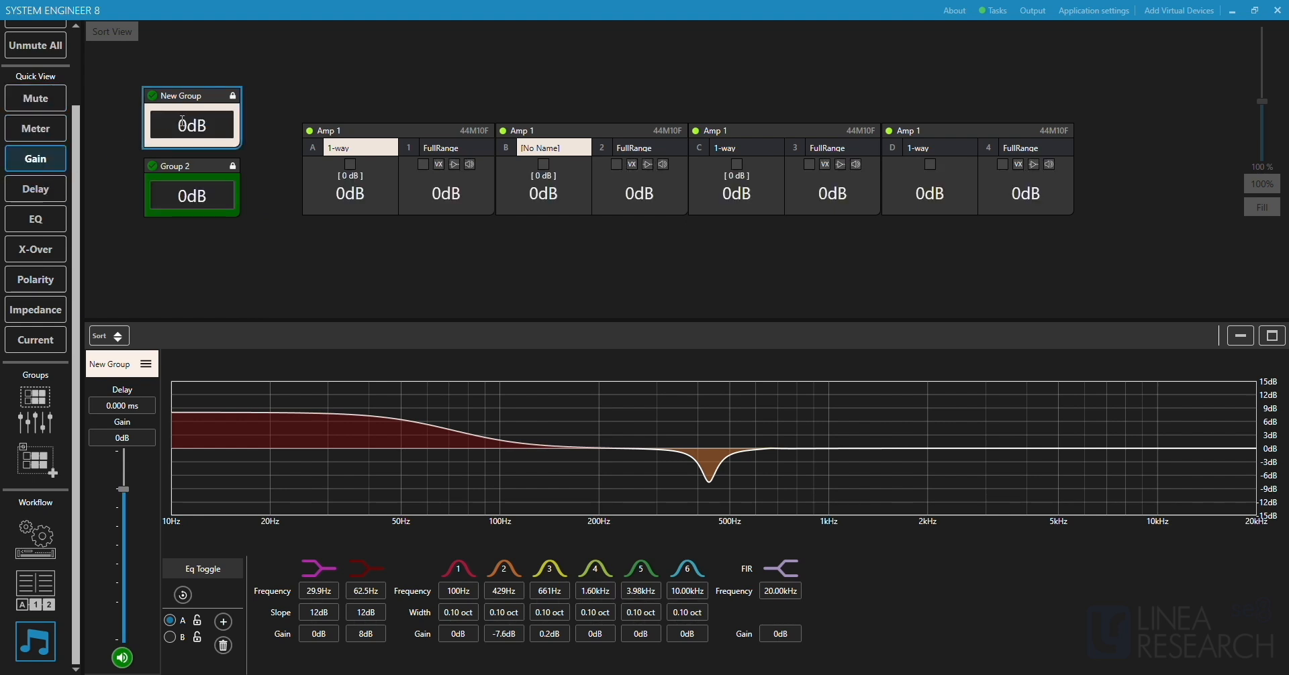
left_click(36, 188)
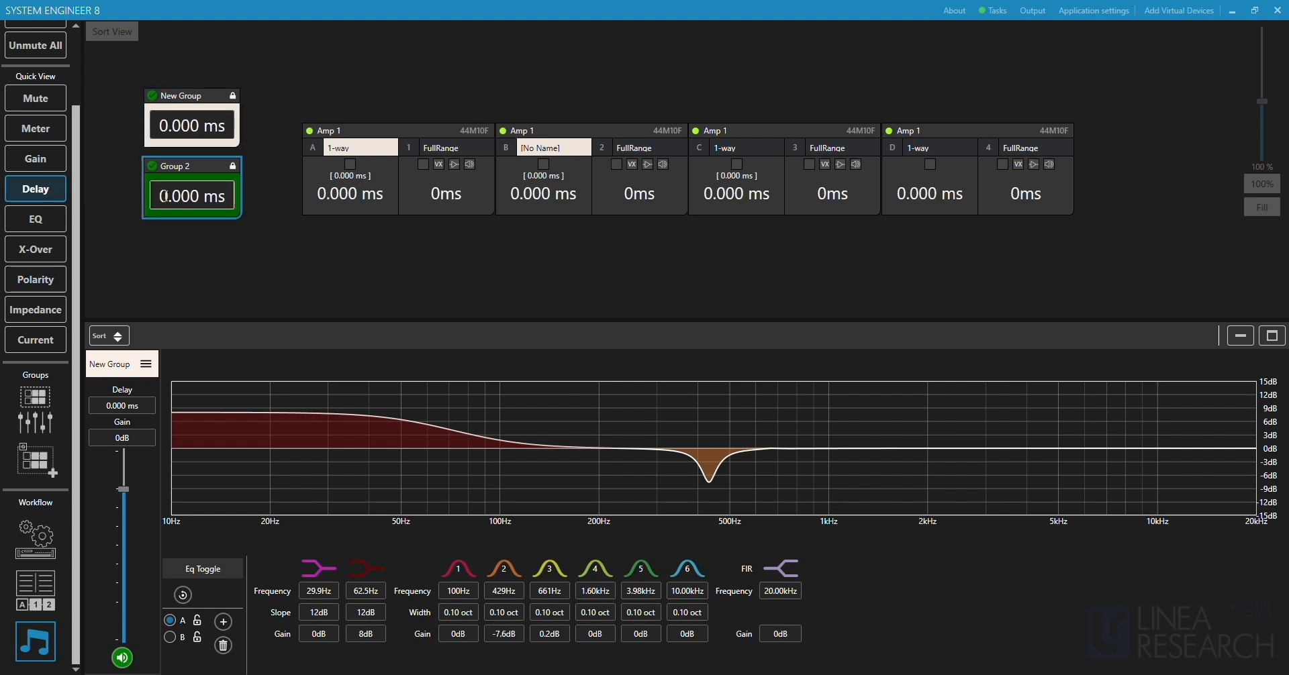